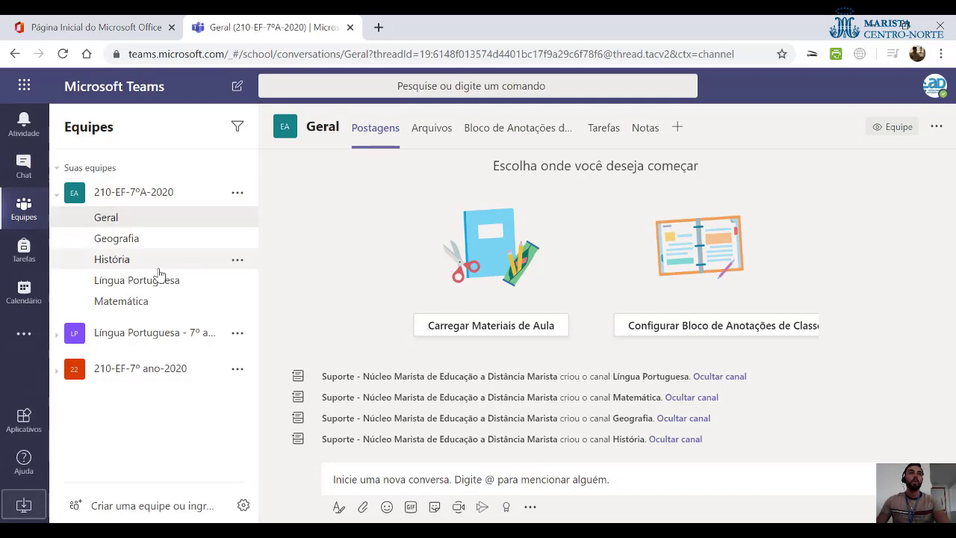
Look over the channels of the 210-EF-7º ano-2020 team and the Geografia channel of 210-EF-7ºA-2020.
left_click(142, 371)
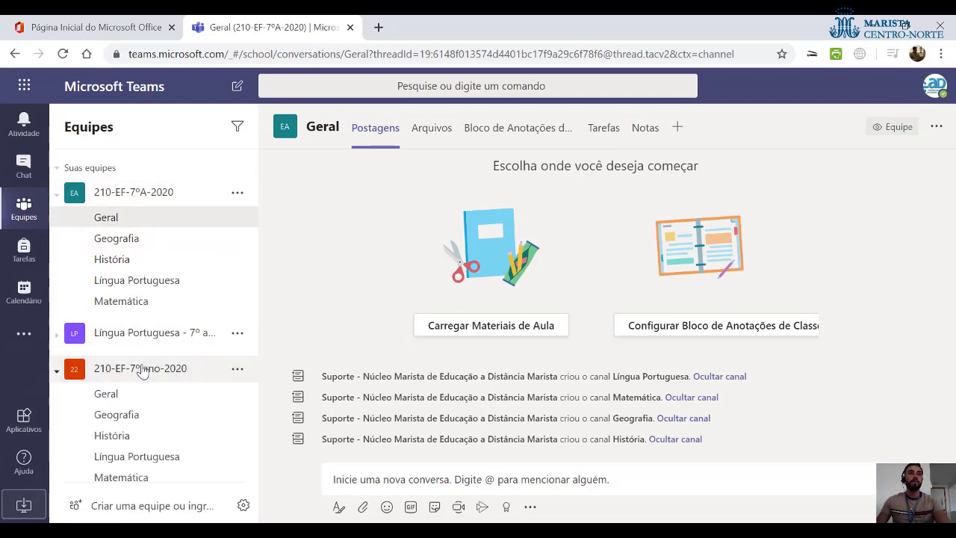
scroll(154, 336, "down", 1)
scroll(159, 366, "up", 1)
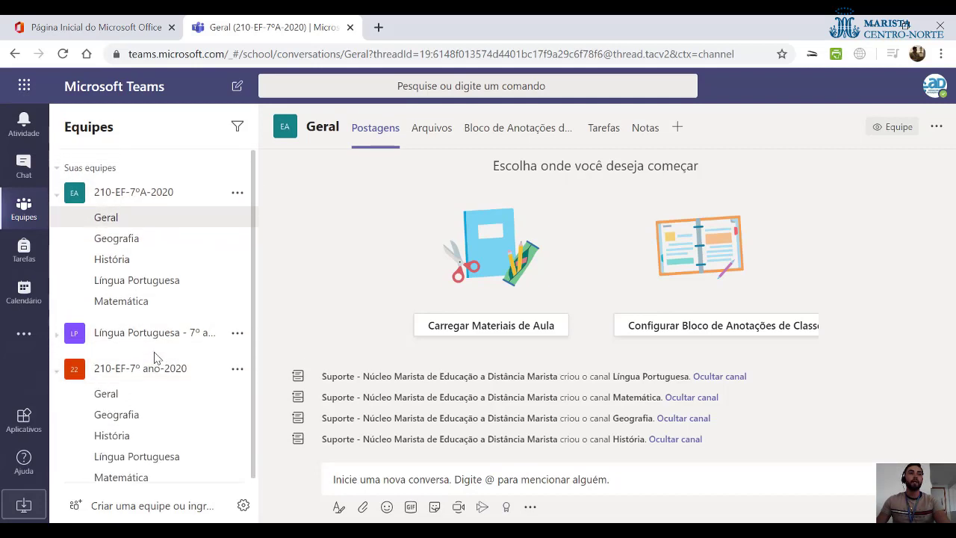
left_click(91, 368)
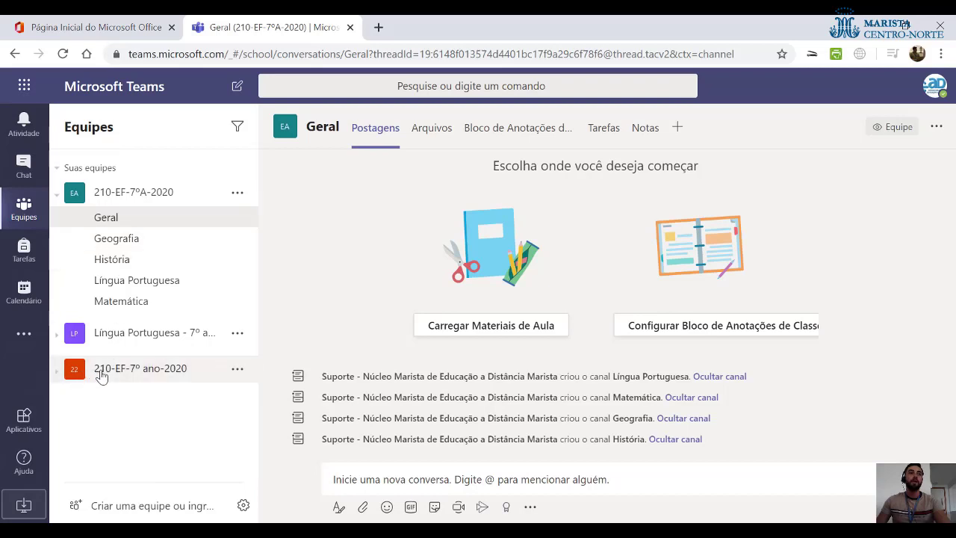
left_click(174, 247)
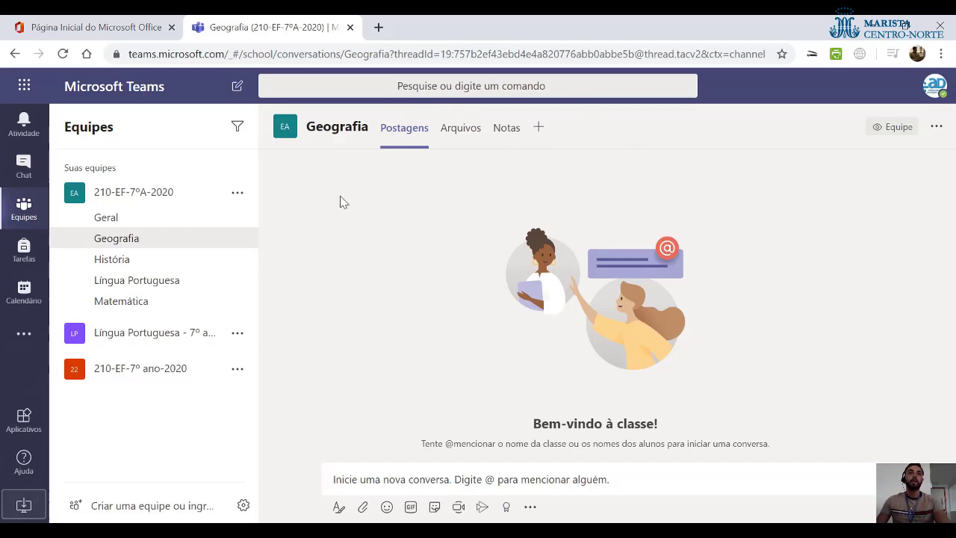
Start a new assignment (Tarefa) from the Geral channel of the 210-EF-7ºA-2020 team.
left_click(127, 224)
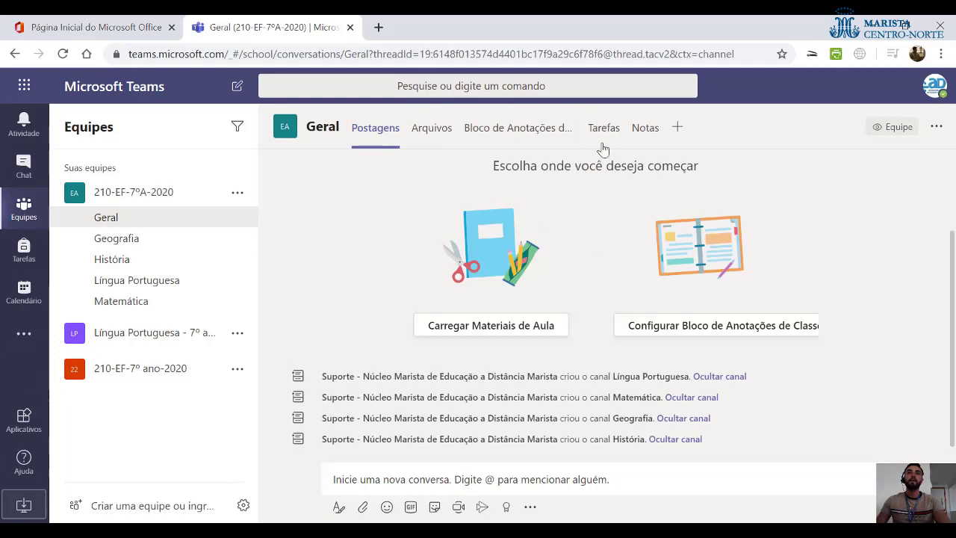
left_click(607, 132)
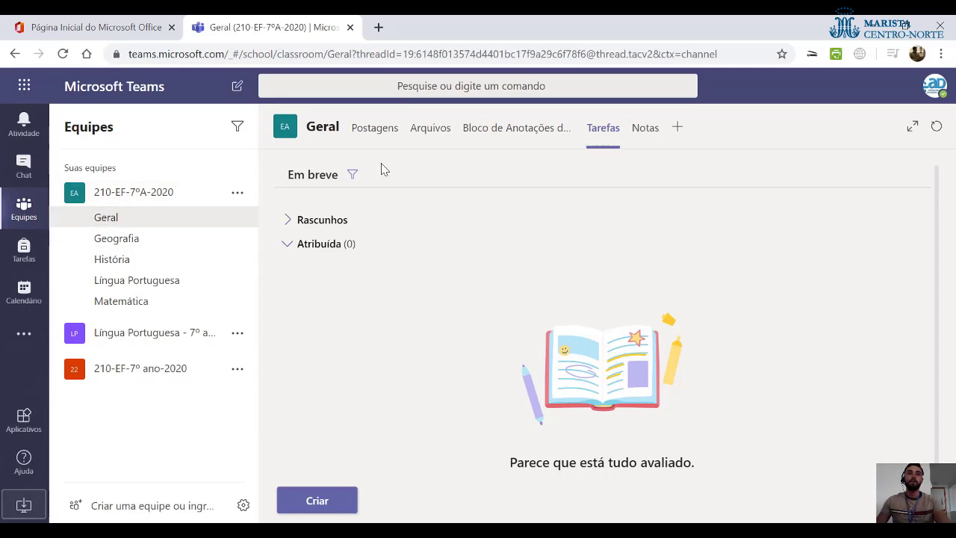
left_click(317, 502)
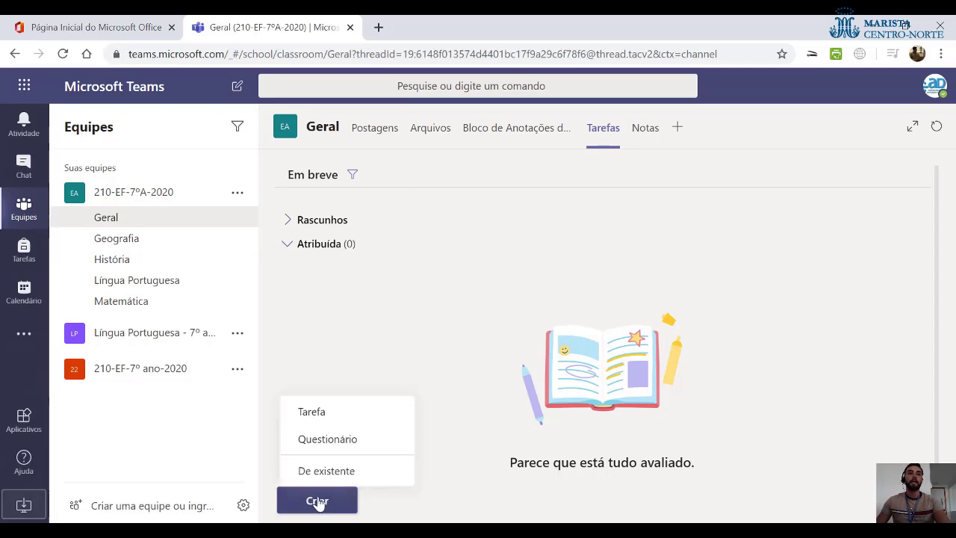
left_click(366, 417)
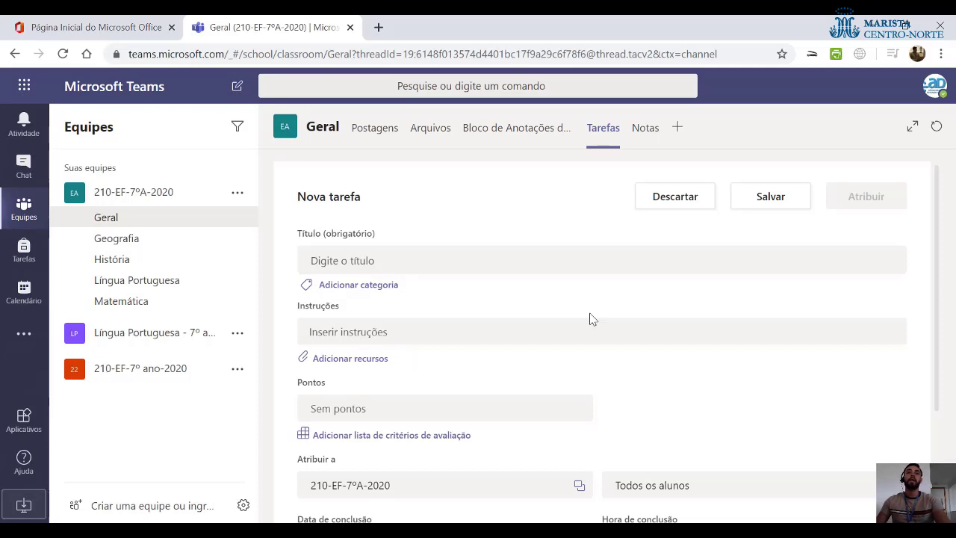
Title the new assignment "Resumo do SME".
left_click(380, 267)
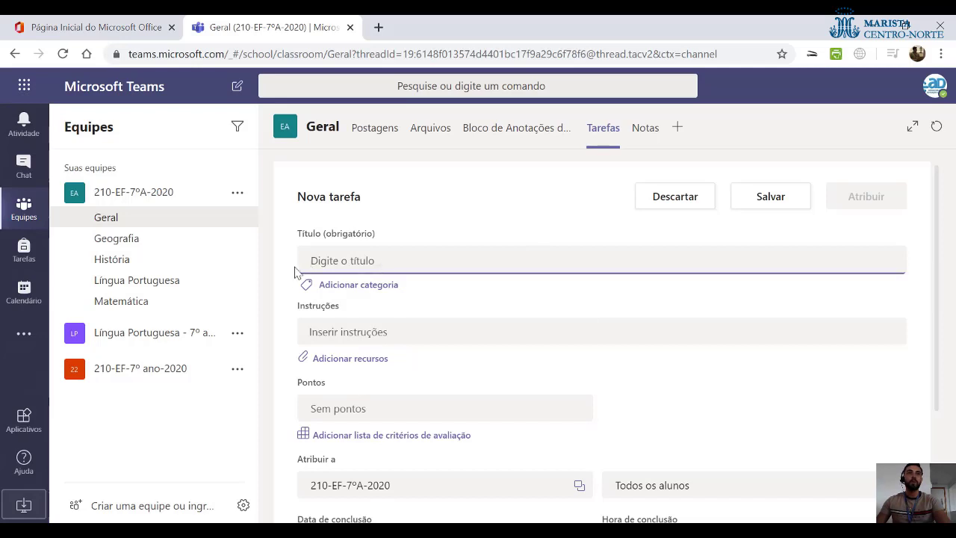
type("Res")
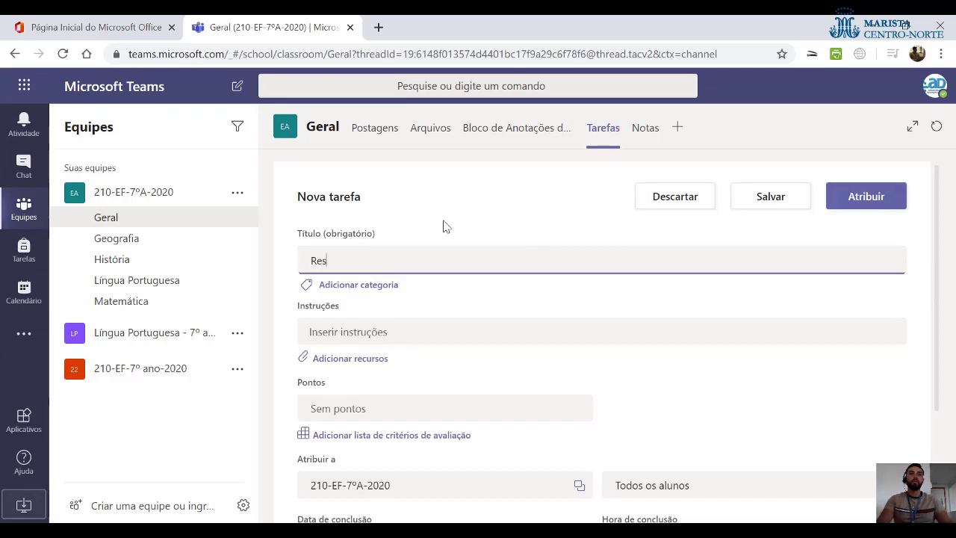
type("umo do SEN")
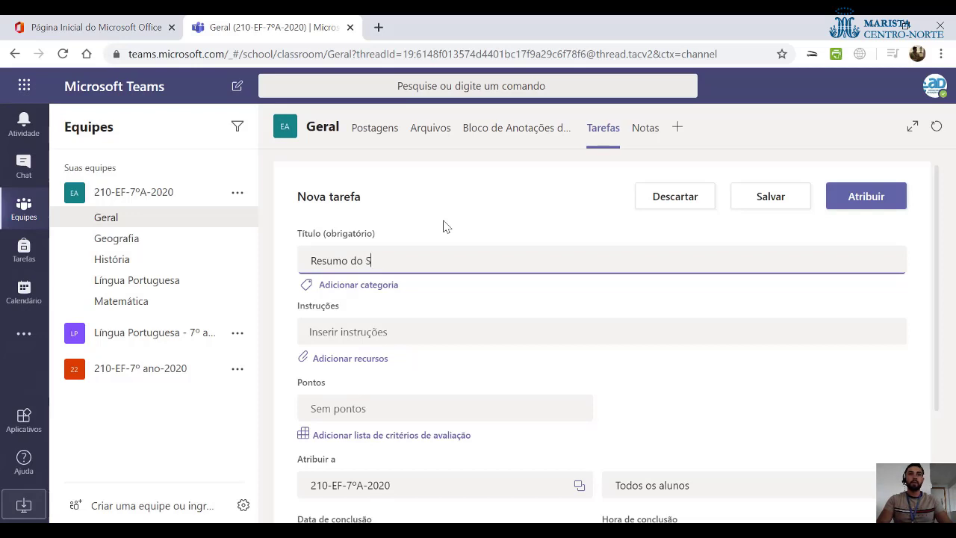
key("BackSpace")
key("BackSpace")
type("ME")
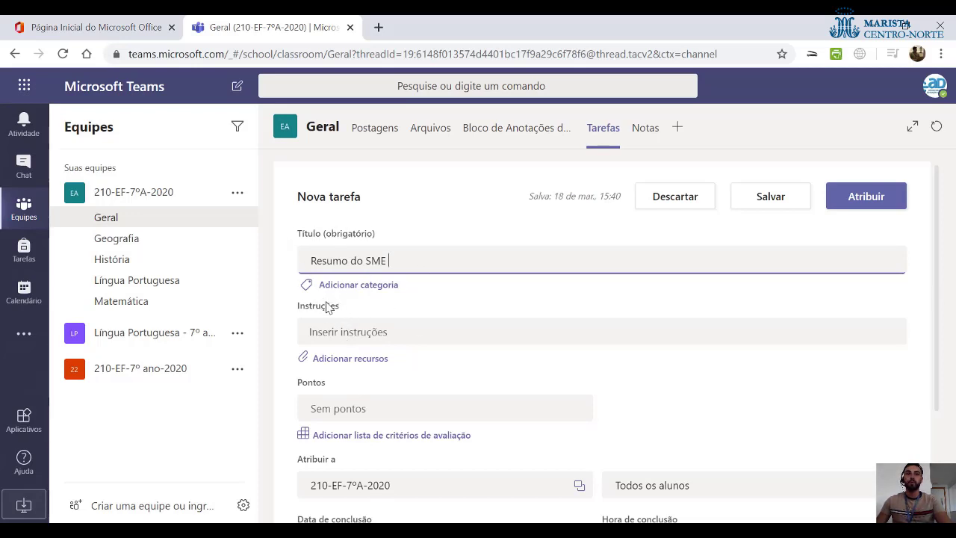
Start a new list of evaluation criteria (rubric) for the assignment.
scroll(370, 325, "down", 1)
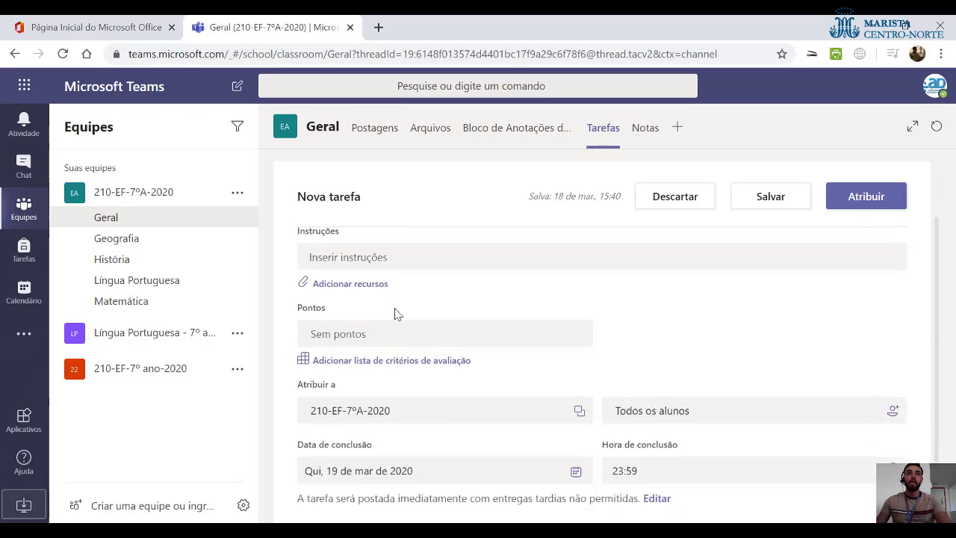
left_click(368, 362)
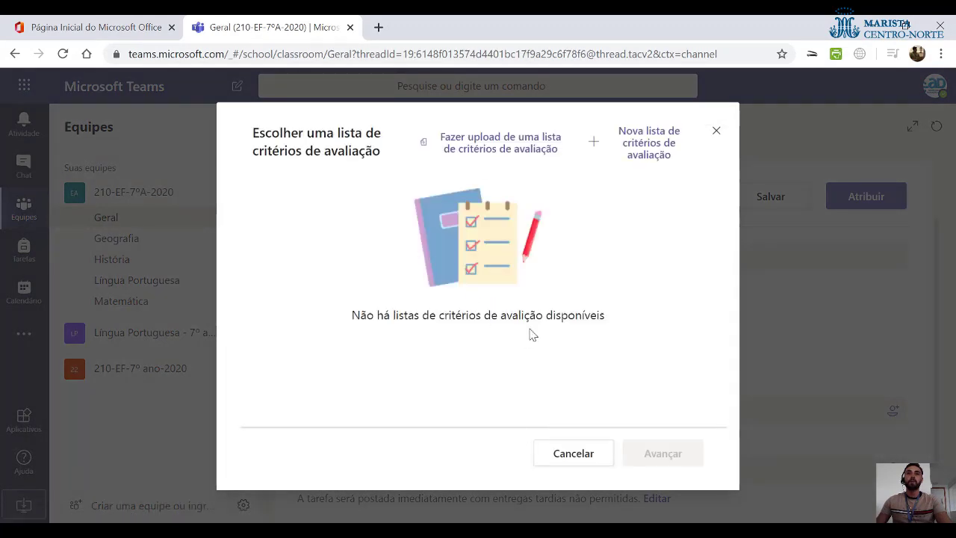
left_click(655, 153)
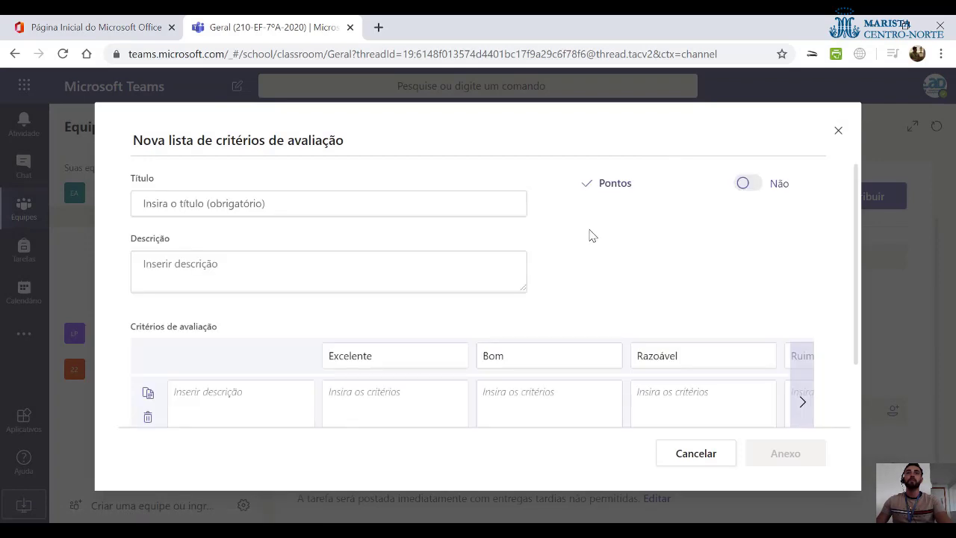
Enter "Domínio da norma padrão da língua portuguesa;" as the description of the rubric's first criterion.
scroll(590, 236, "down", 2)
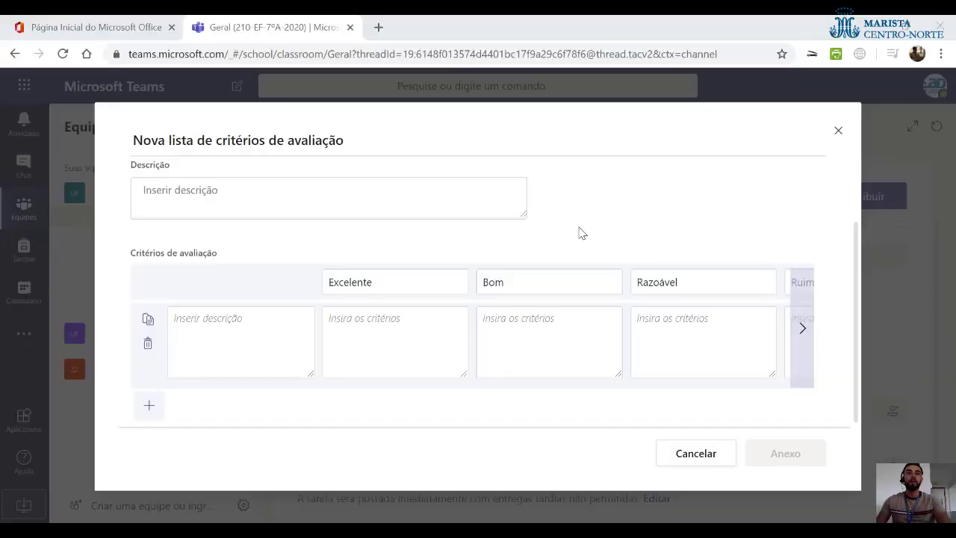
scroll(416, 258, "up", 2)
scroll(417, 259, "down", 2)
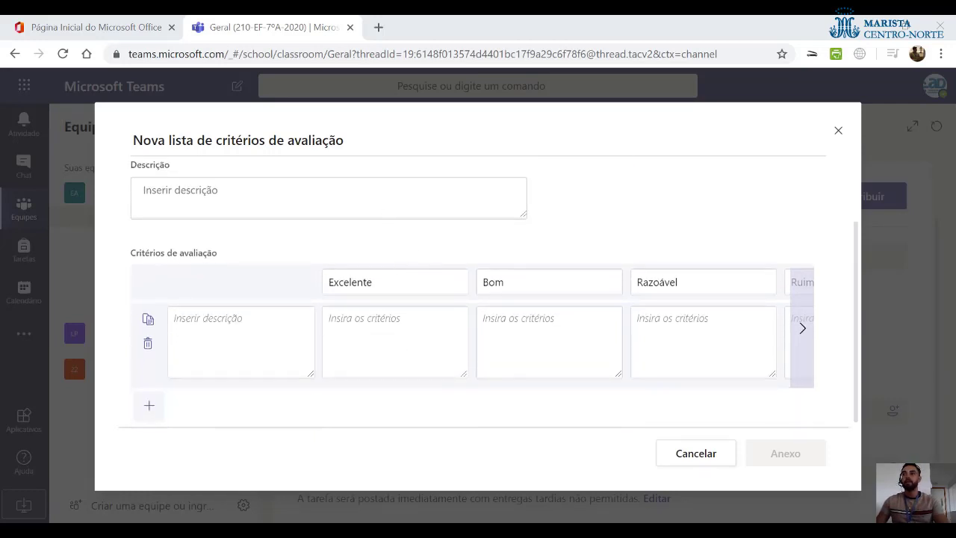
left_click(282, 314)
type("Domínio da norma padrão da língua portuguesa;")
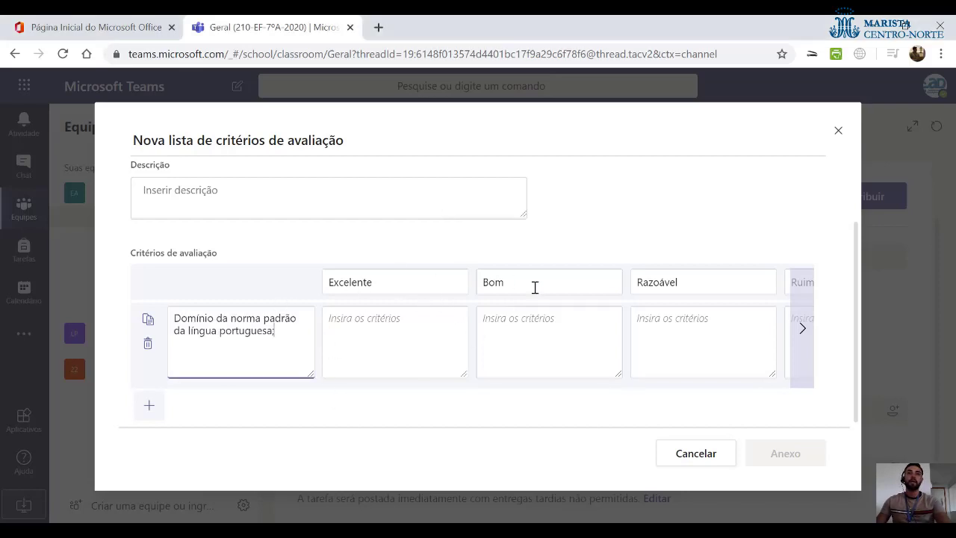
Enable points for the rubric and set the Excelente level to 200.
scroll(661, 306, "up", 2)
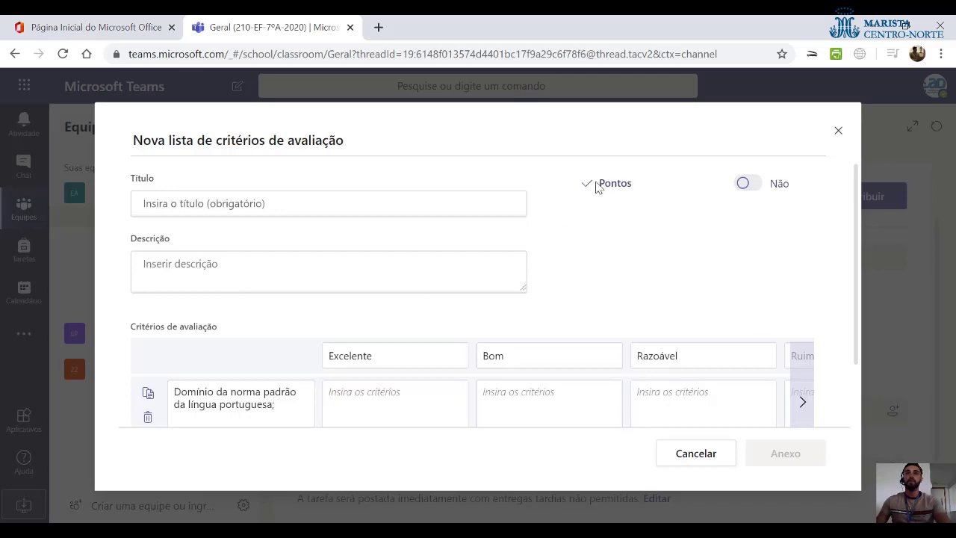
left_click(745, 186)
scroll(572, 246, "down", 3)
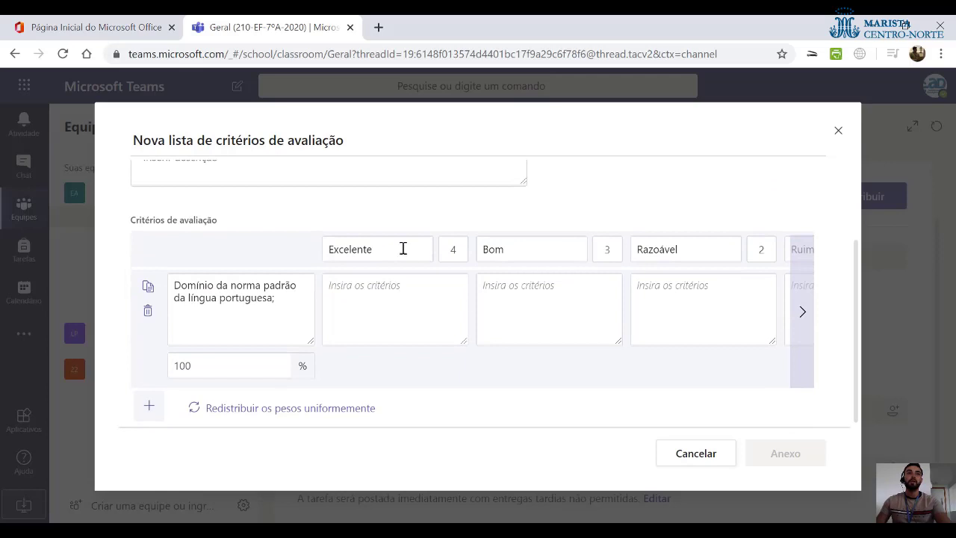
left_click(461, 249)
key("BackSpace")
type("20")
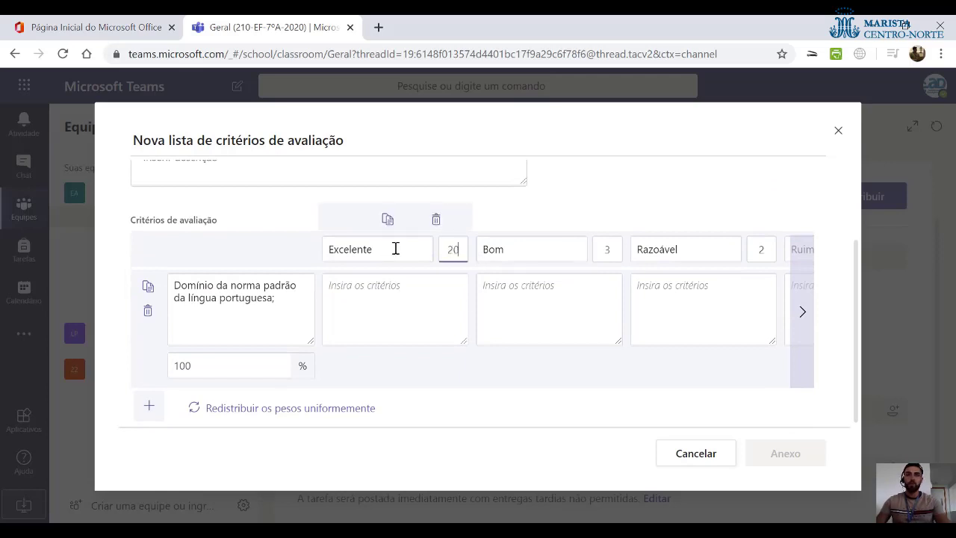
type("0")
key("Tab")
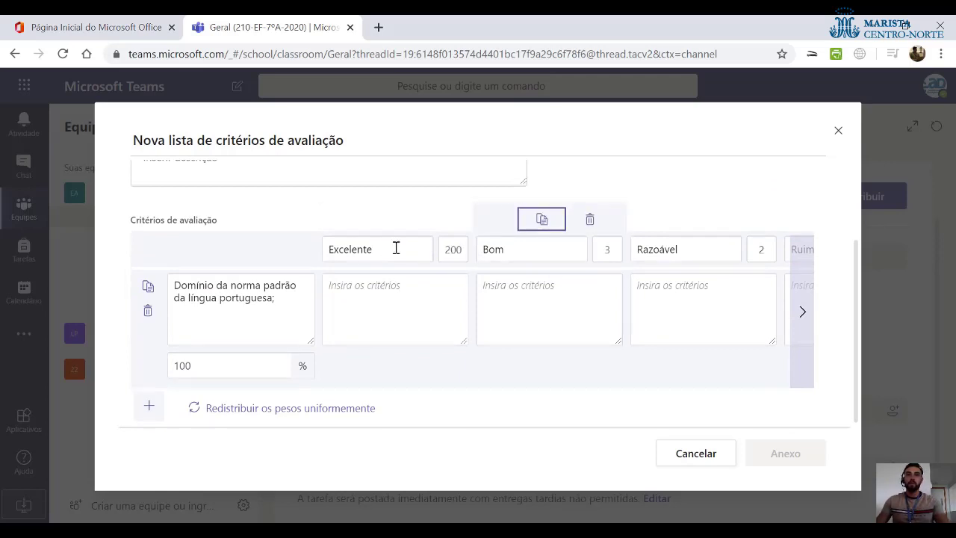
Set the Bom level to 160 points and the Razoável level to 120 points.
left_click(608, 249)
key("BackSpace")
type("16")
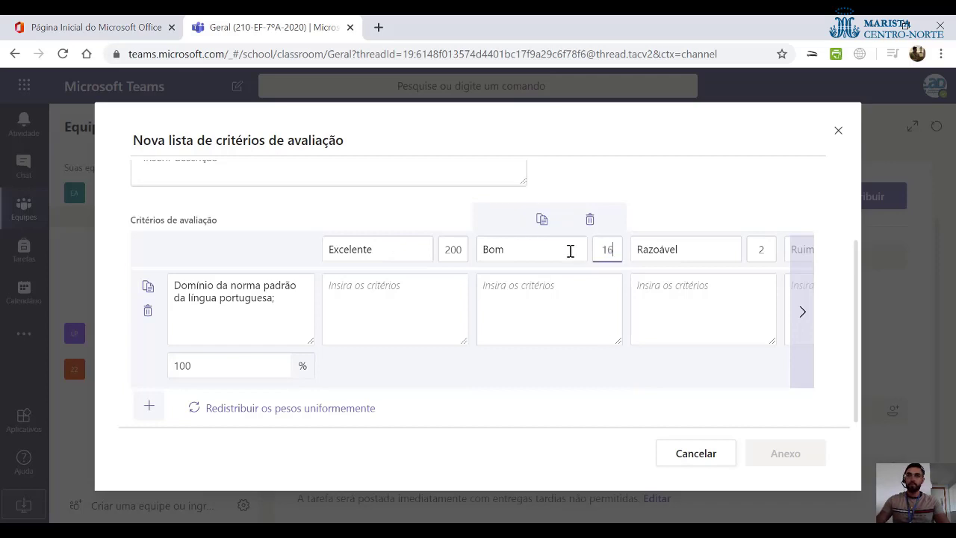
type("0")
left_click(756, 253)
key("BackSpace")
type("12")
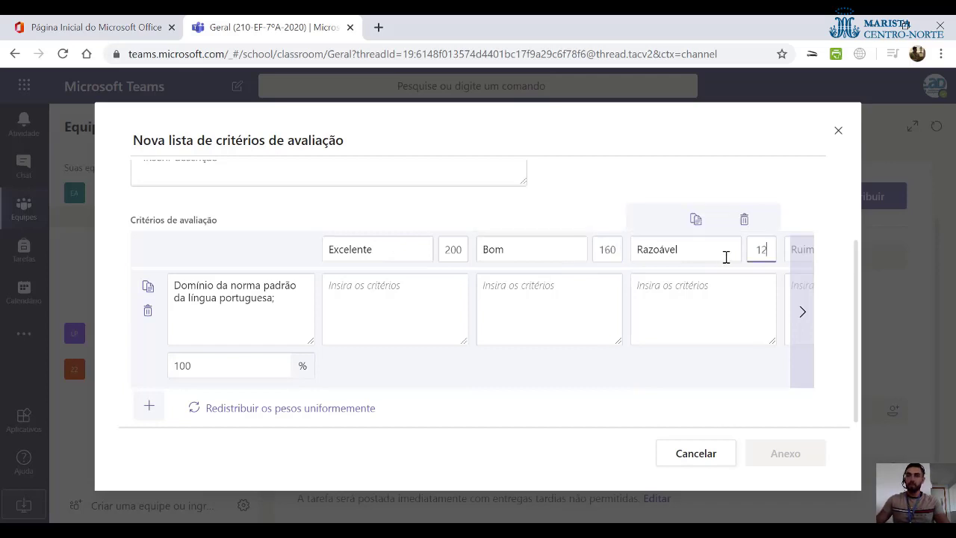
type("0")
Set the Ruim level to 80 points.
left_click(802, 311)
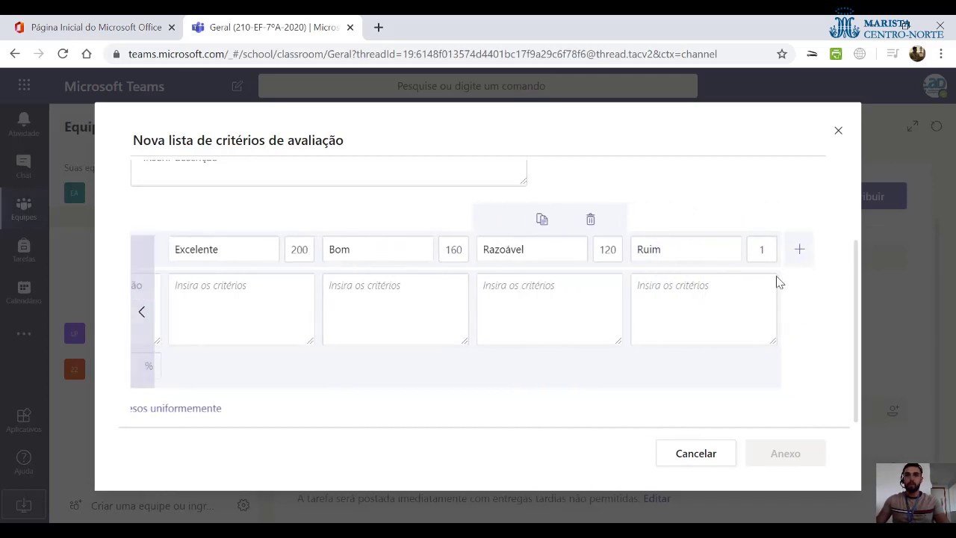
left_click(761, 249)
key("BackSpace")
type("80")
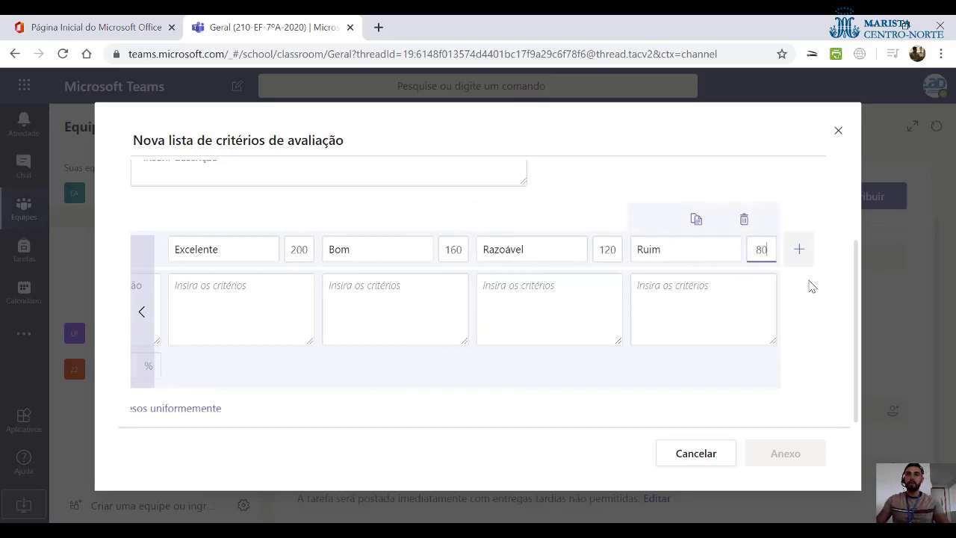
Add a new rating level worth 40 points after Ruim, plus one more level after it.
left_click(807, 258)
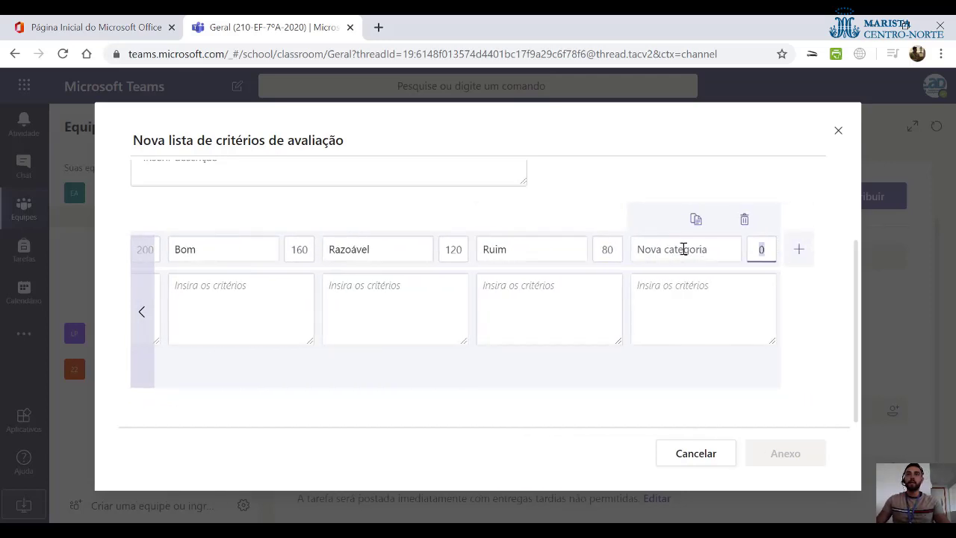
type("40")
left_click(796, 267)
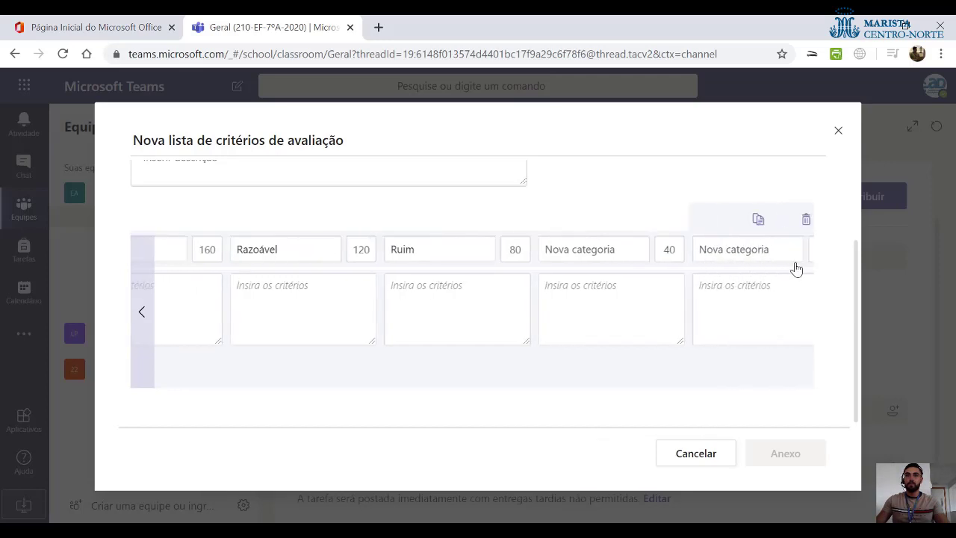
Add a second criterion row to the rubric with the description "Compreensão da proposta de redação;".
left_click(146, 353)
left_click(145, 353)
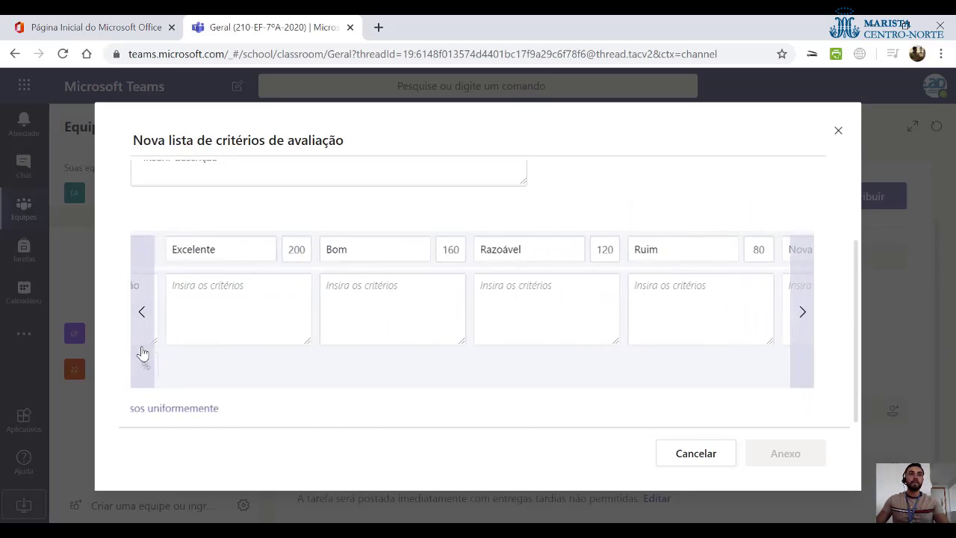
left_click(142, 352)
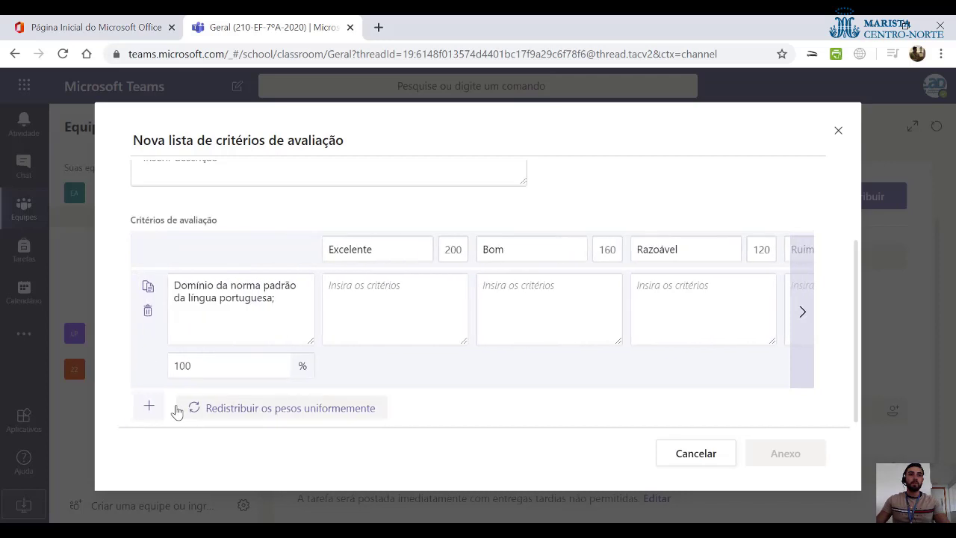
left_click(152, 407)
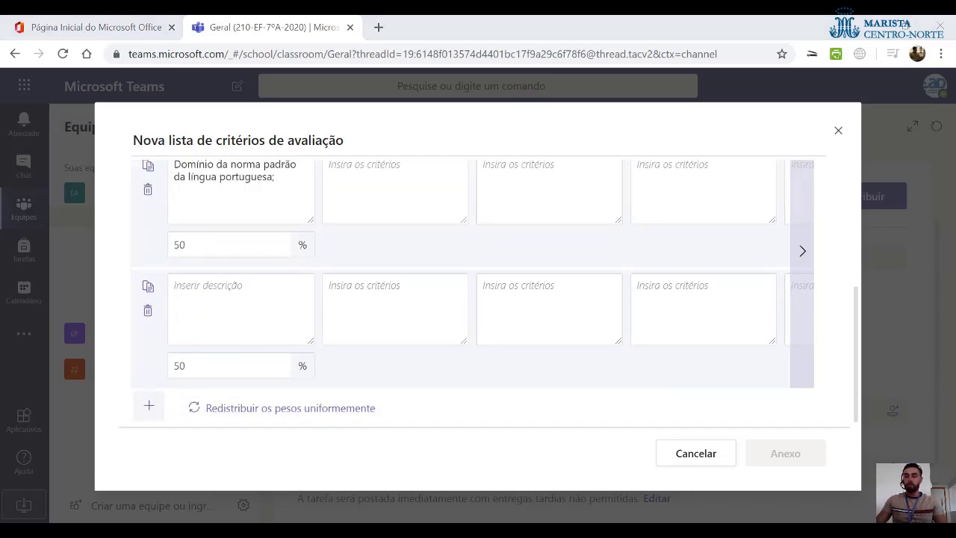
left_click(266, 287)
key("ctrl+v")
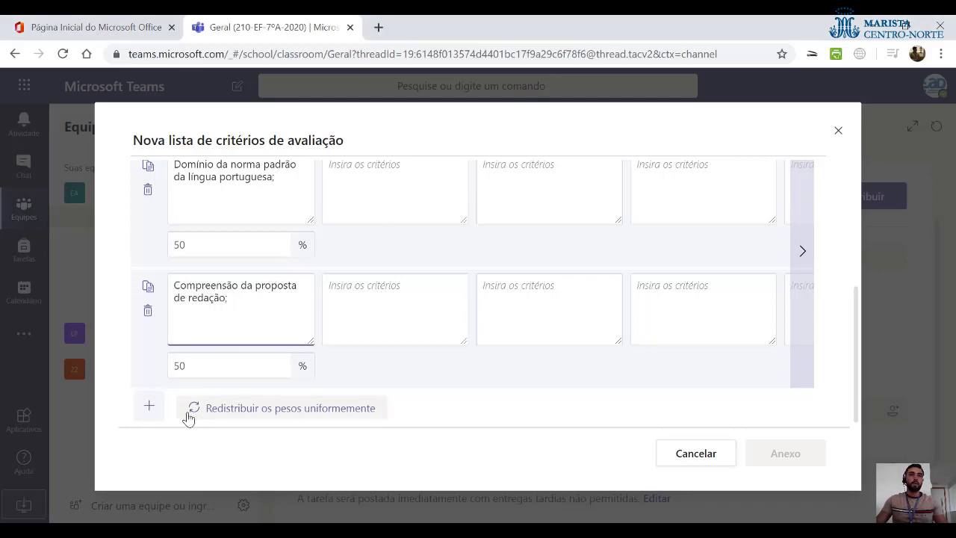
Add a third criterion row to the rubric with the description "Seleção e organização das informações;".
left_click(150, 405)
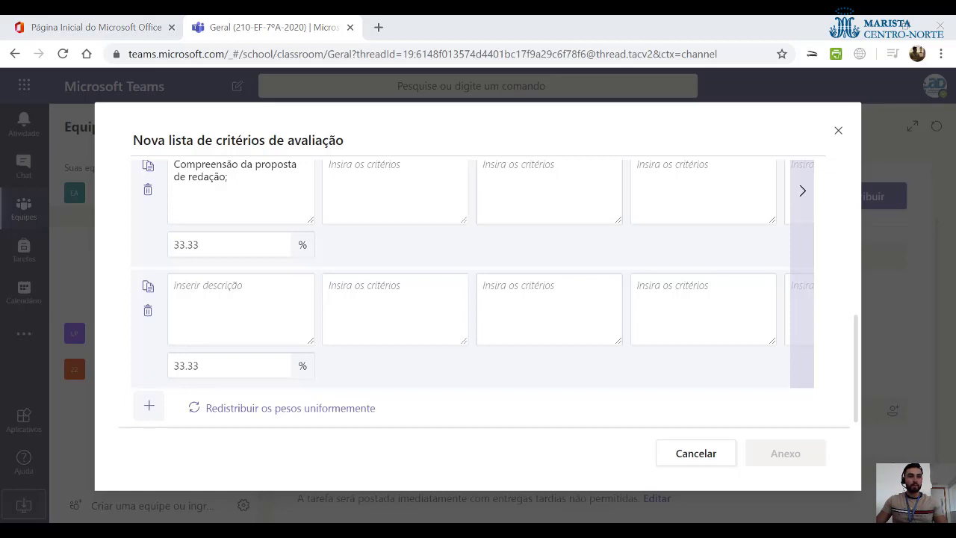
left_click(283, 287)
key("ctrl+v")
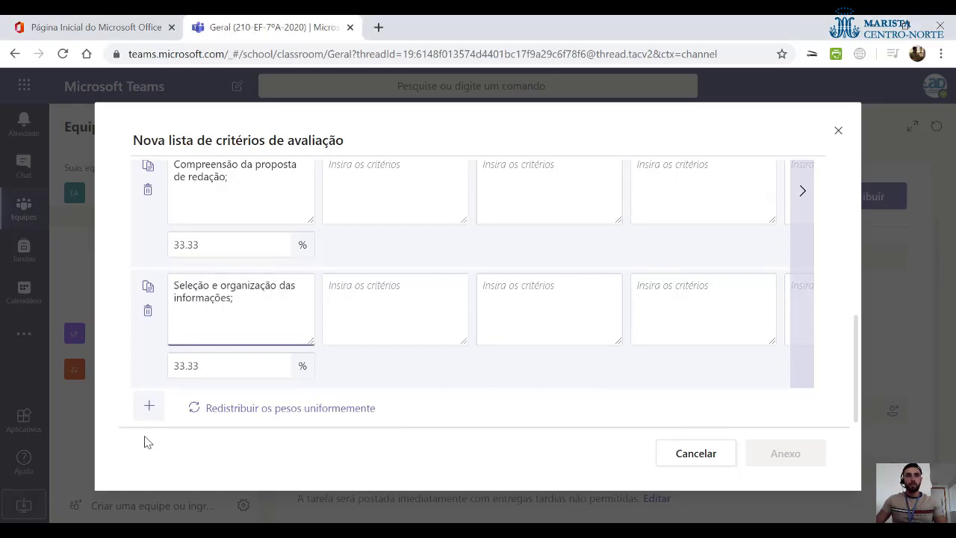
Add a fourth criterion row to the rubric with the description "Demonstração de conhecimento da língua necessária para argumentação do texto".
left_click(150, 407)
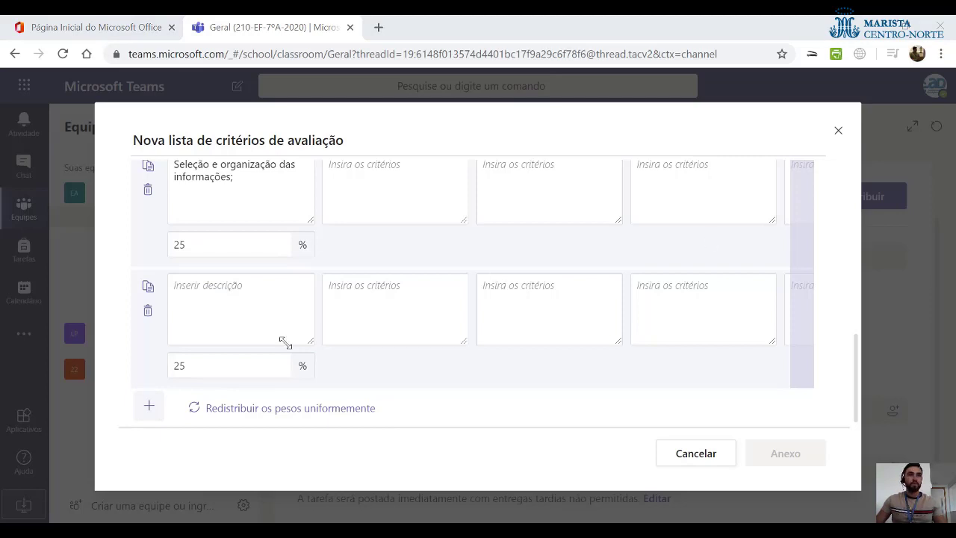
left_click(247, 338)
key("ctrl+v")
Add a fifth criterion row and paste the description starting "Elaboração de uma proposta de solução para os problemas abordados".
left_click(148, 405)
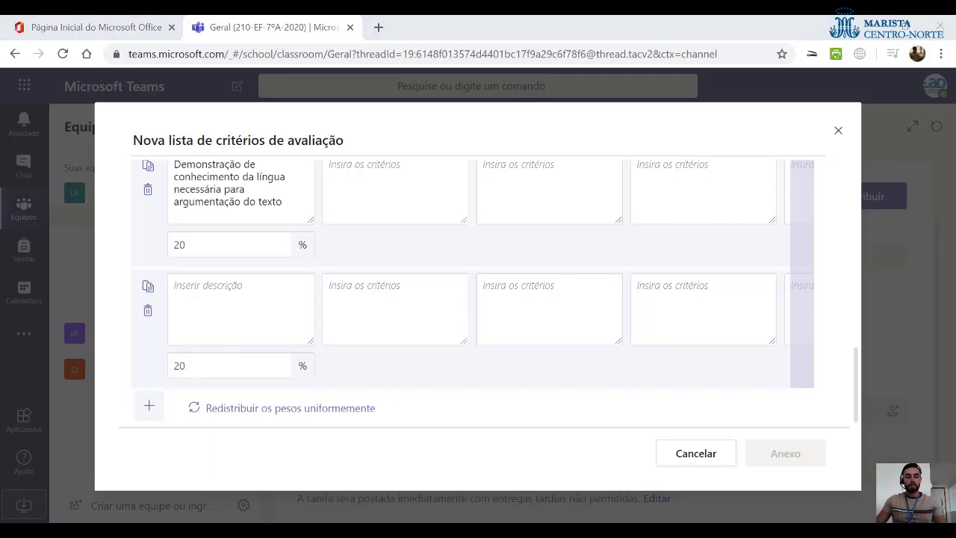
left_click(217, 310)
key("ctrl+v")
Review the rubric's title and description fields, points setting, rating levels, criterion rows and their percentage weights.
scroll(375, 247, "up", 3)
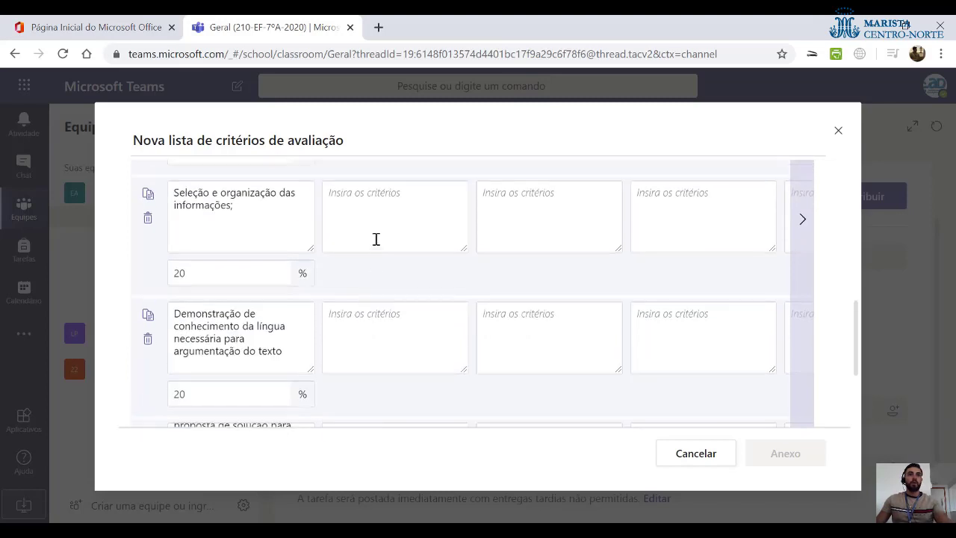
scroll(388, 250, "up", 5)
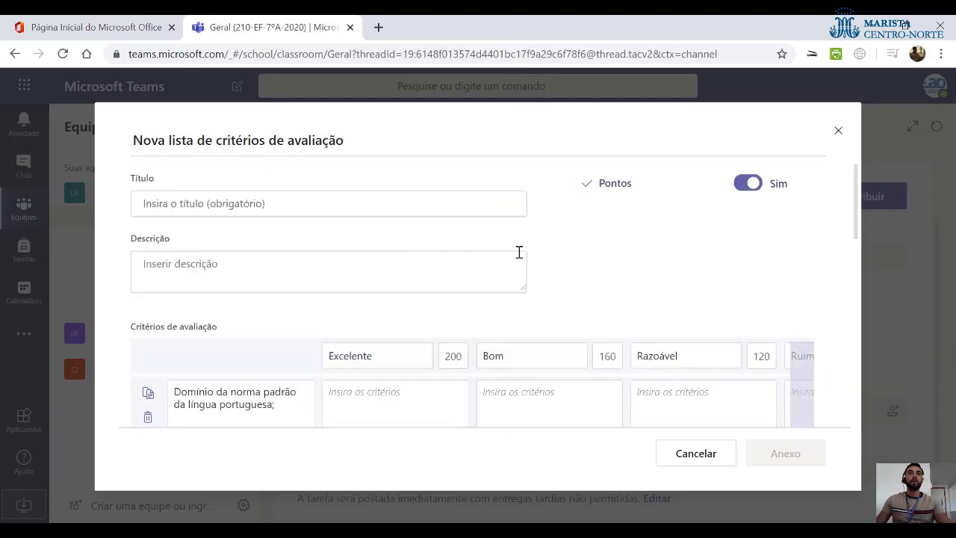
scroll(639, 269, "down", 1)
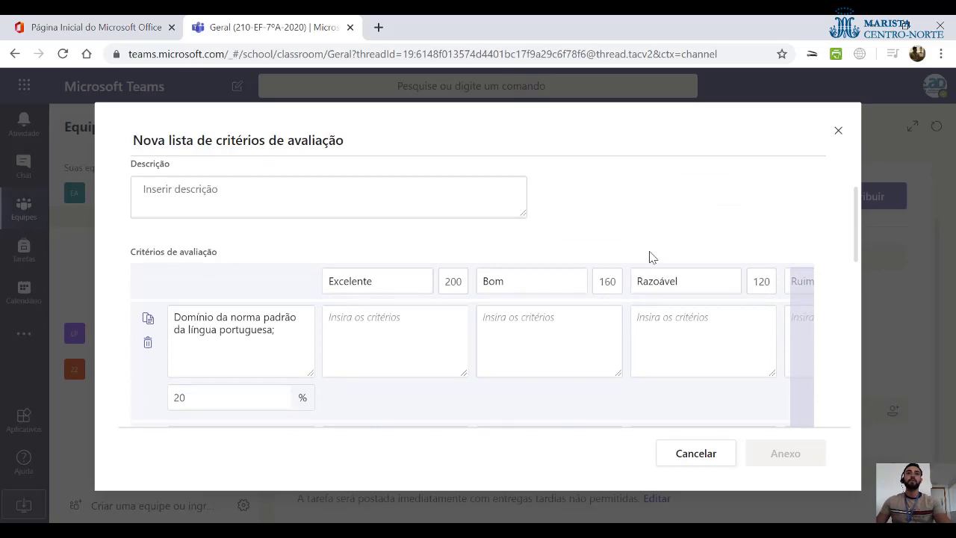
scroll(650, 257, "down", 1)
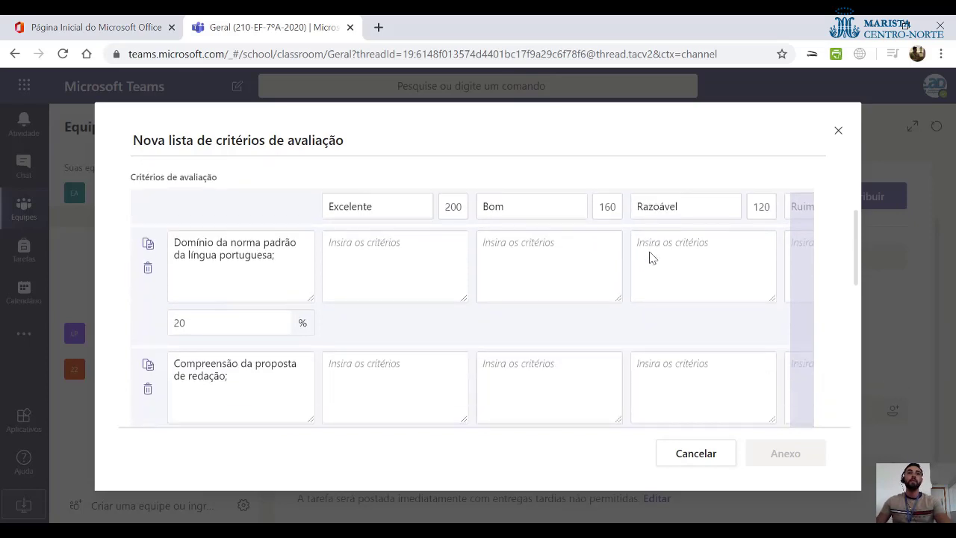
scroll(649, 257, "up", 1)
scroll(649, 257, "up", 1)
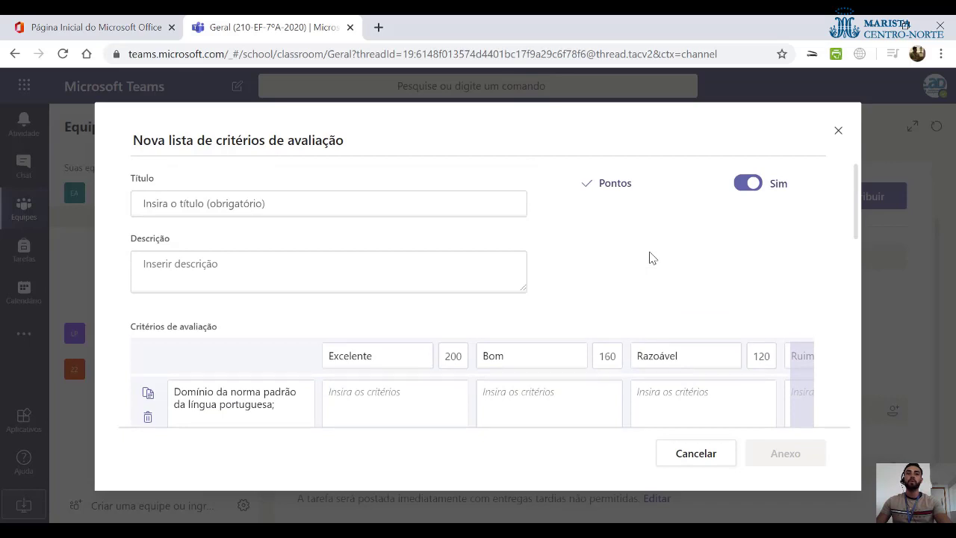
scroll(650, 257, "down", 2)
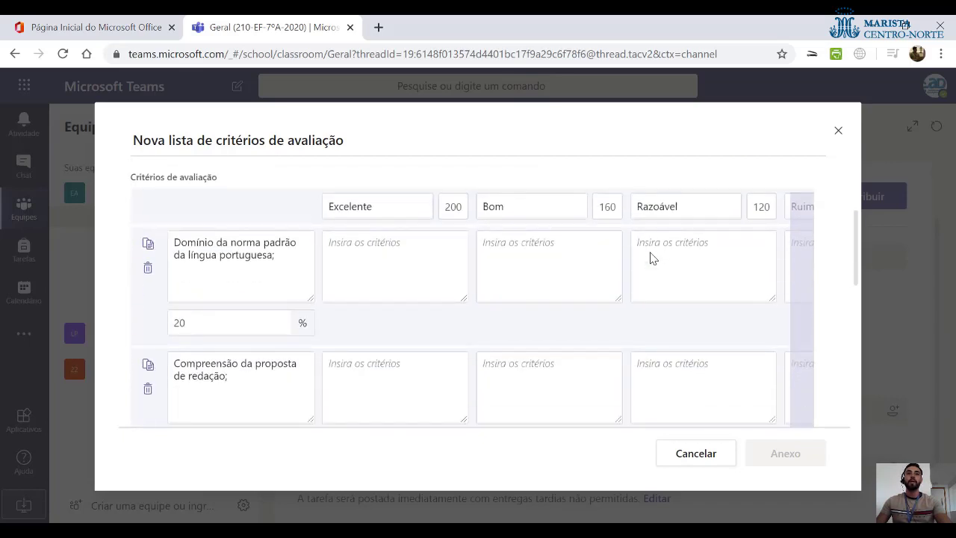
scroll(650, 257, "up", 2)
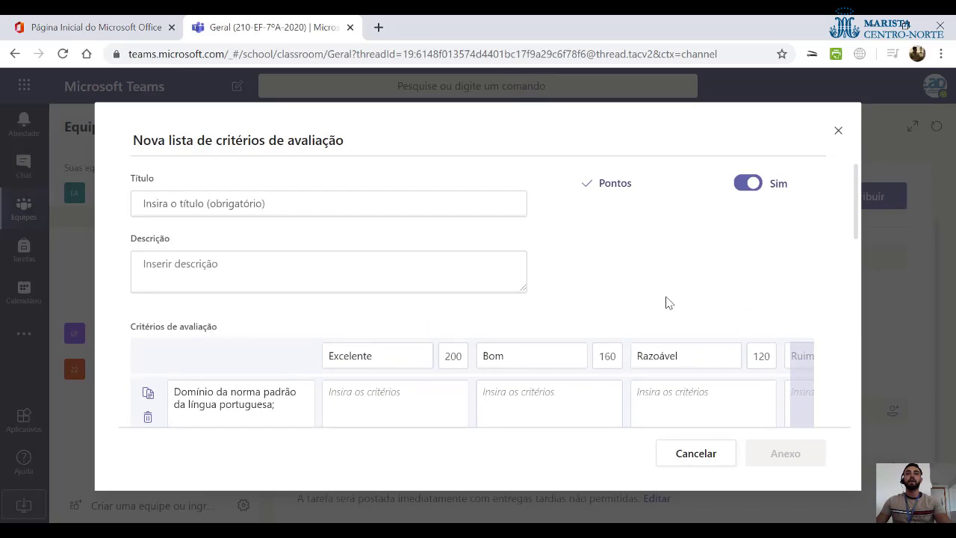
scroll(669, 303, "down", 1)
scroll(630, 326, "down", 1)
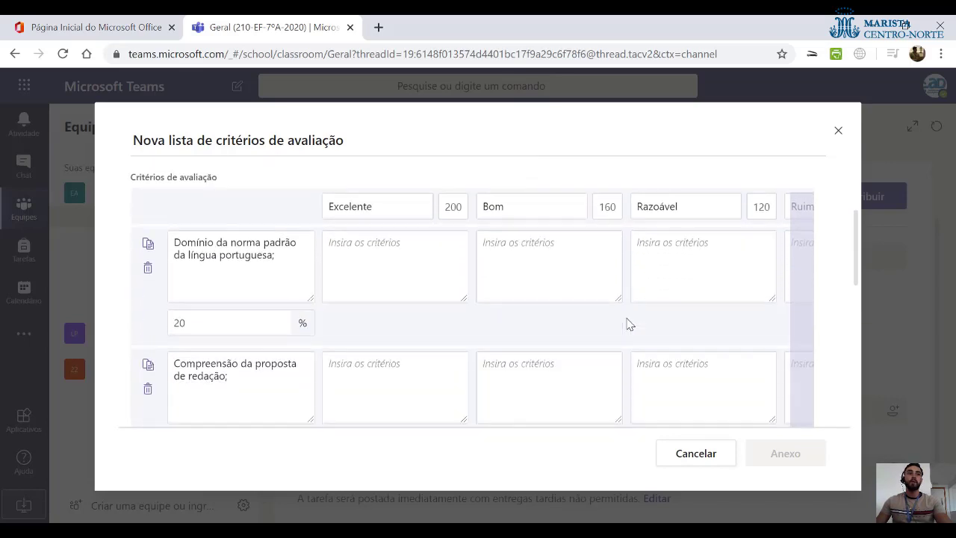
scroll(628, 324, "down", 1)
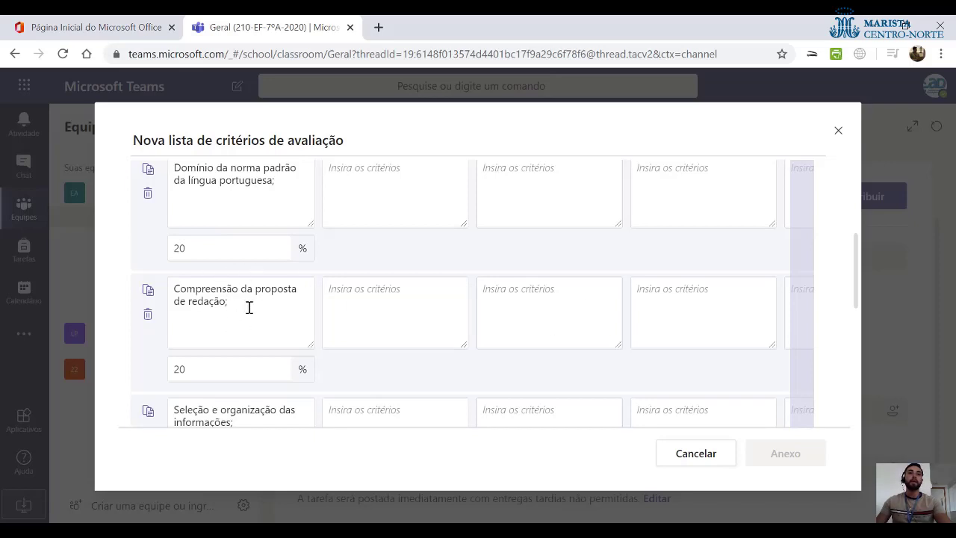
scroll(249, 307, "up", 1)
scroll(248, 307, "down", 2)
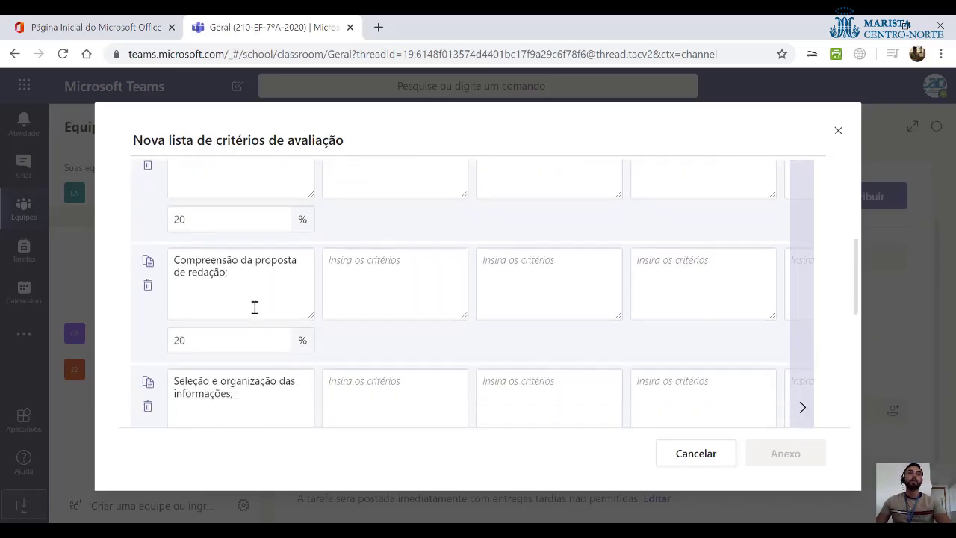
scroll(255, 307, "down", 4)
scroll(405, 294, "up", 4)
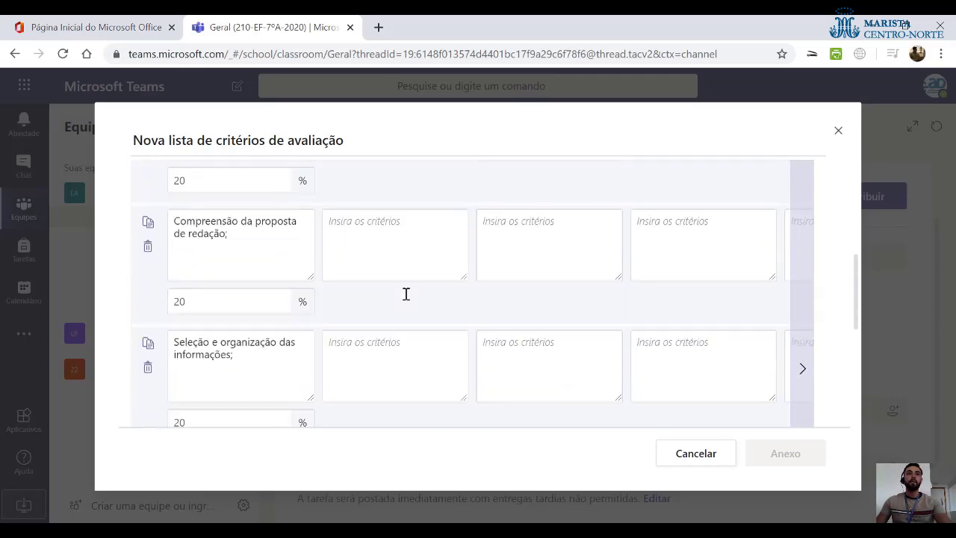
scroll(405, 293, "up", 5)
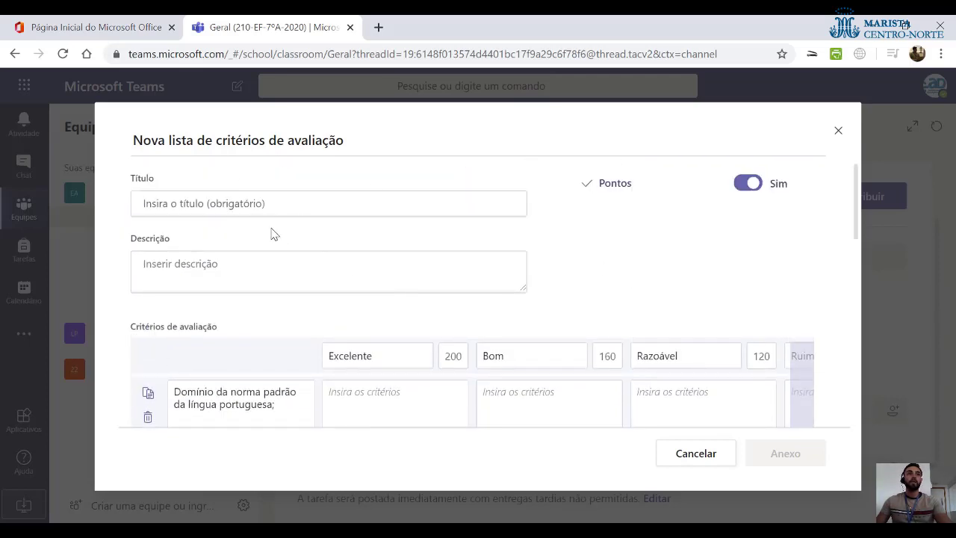
left_click(309, 283)
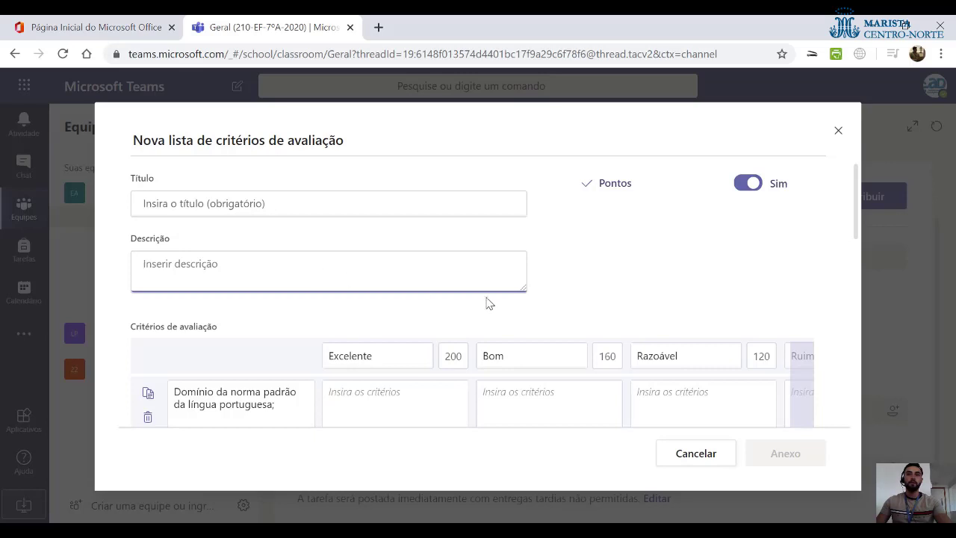
scroll(573, 254, "down", 1)
scroll(572, 254, "down", 2)
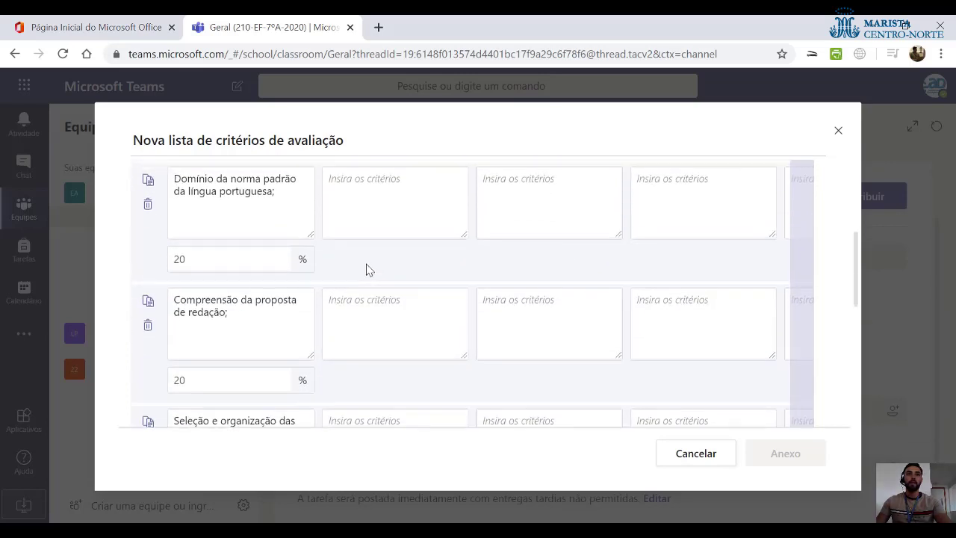
scroll(381, 247, "up", 3)
scroll(423, 294, "down", 2)
Fill the first criterion row with sample text: "gfdgfd" for Excelente, "gfdfg" for Bom and "dfgfdgd" for Razoável.
left_click(411, 263)
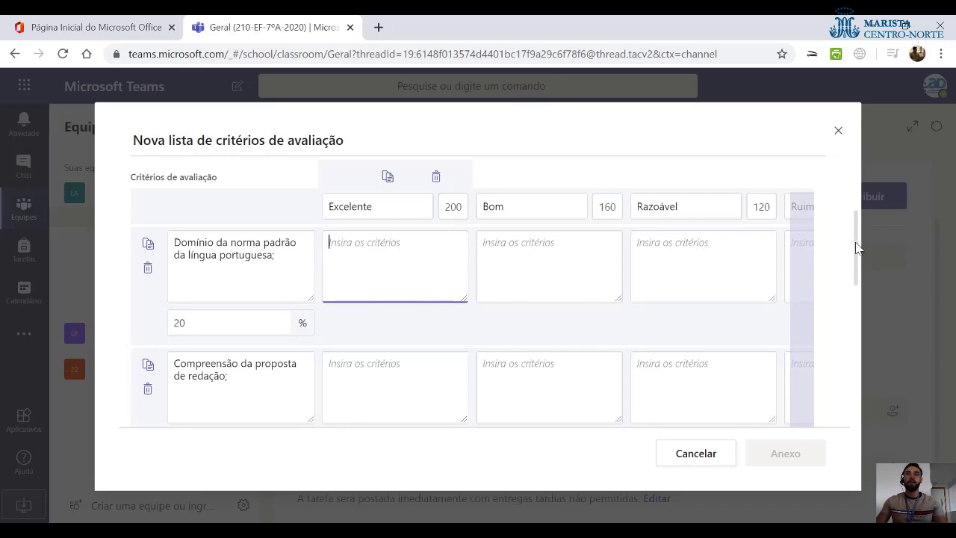
left_click_drag(856, 264, 866, 234)
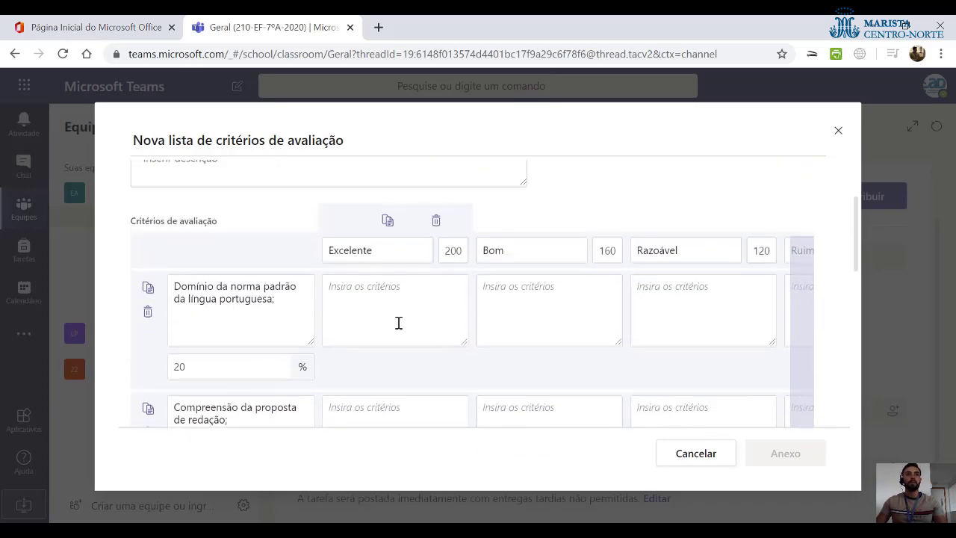
left_click(395, 301)
type("gfdgfd")
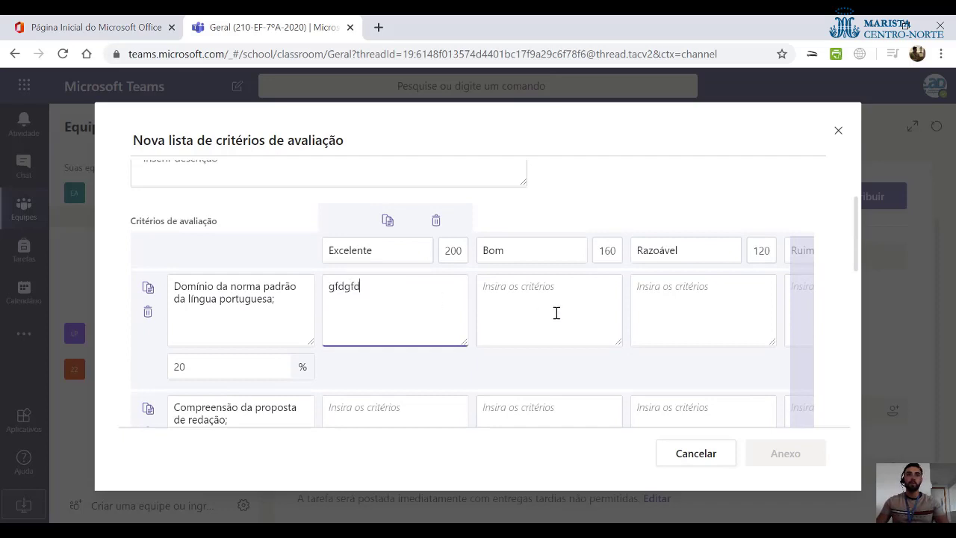
left_click(556, 313)
type("gfdfg")
left_click(669, 307)
type("dfgfdgd")
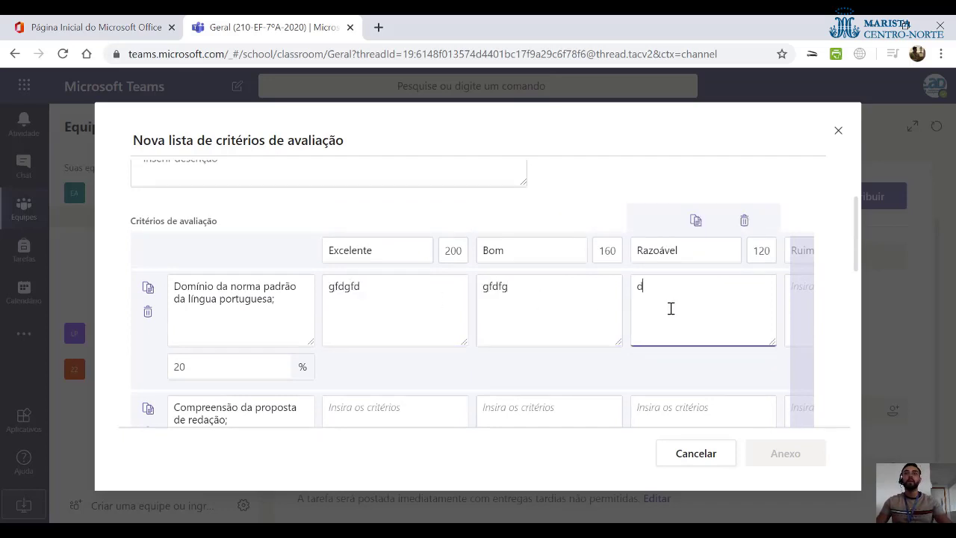
Complete the first criterion row with "dfgfd" for Ruim, "sdsdfds" for the 40-point level and "dgffd" for the 0-point level.
left_click(788, 311)
type("dfgfd")
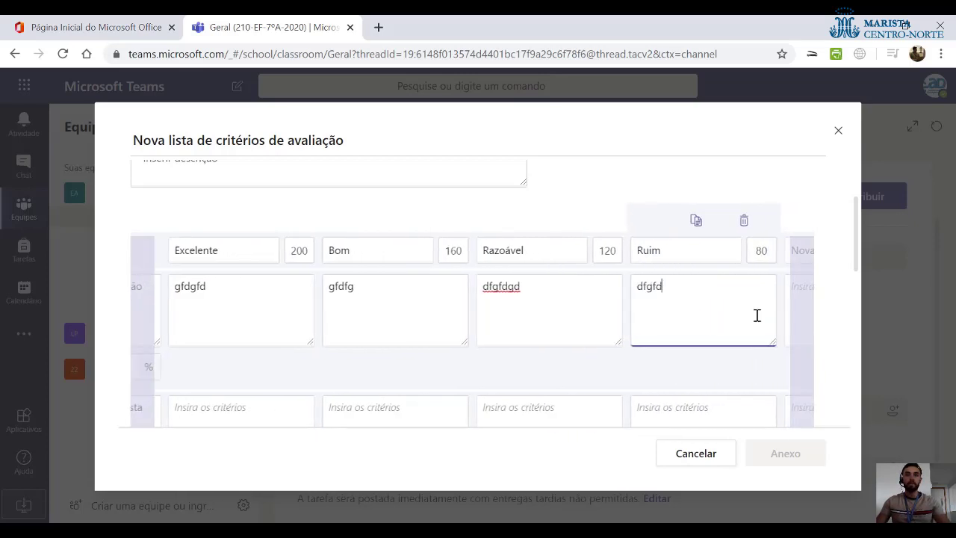
key("Tab")
type("sd")
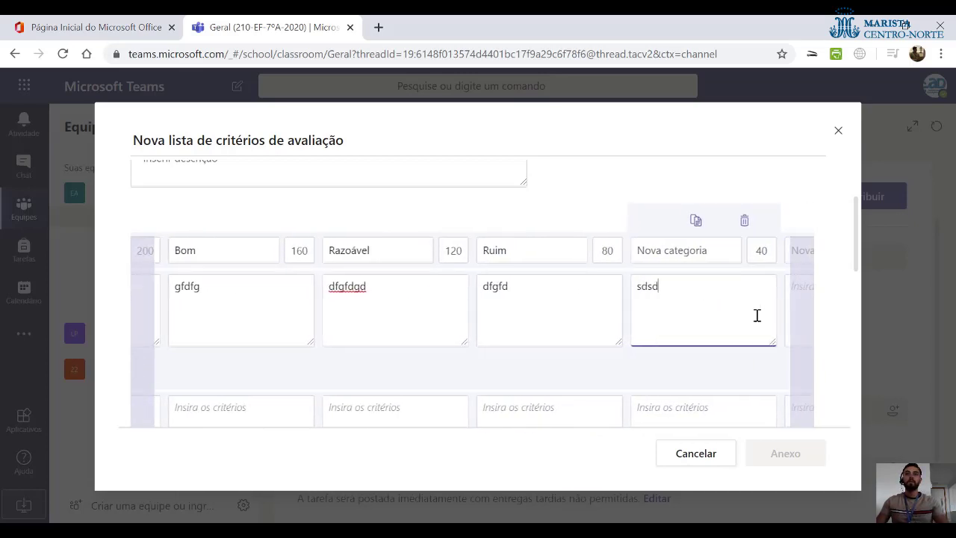
key("Tab")
type("dgffd")
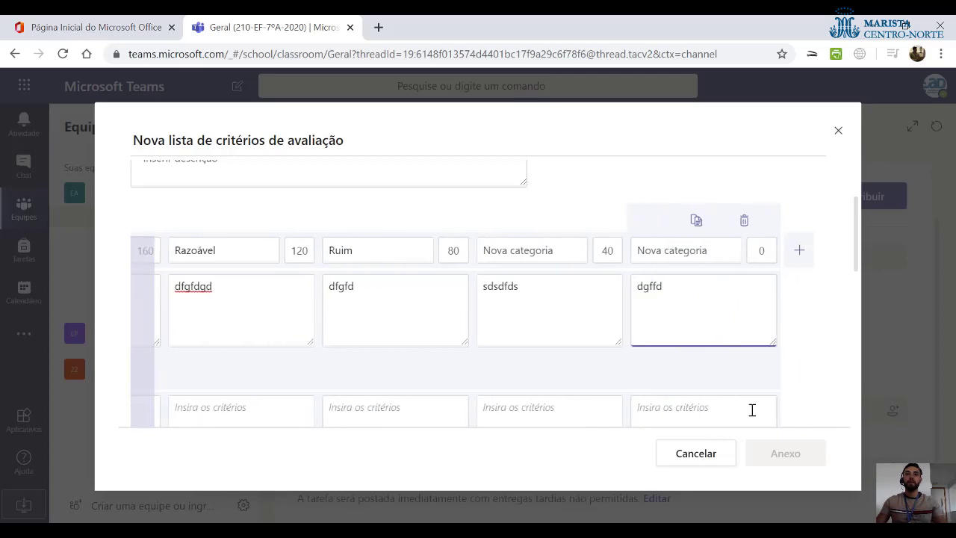
key("Tab")
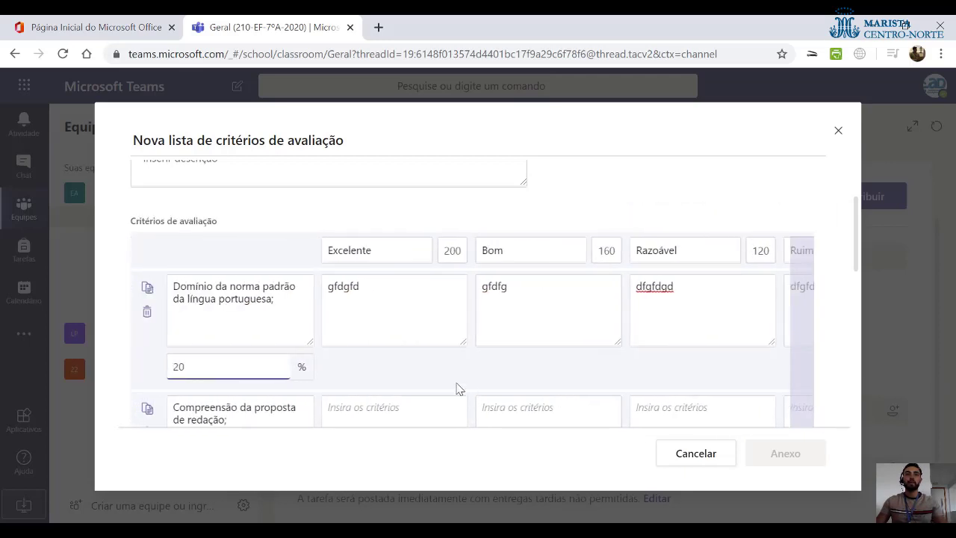
Delete the four criterion rows below "Domínio da norma padrão da língua portuguesa;" from the rubric.
scroll(146, 294, "down", 1)
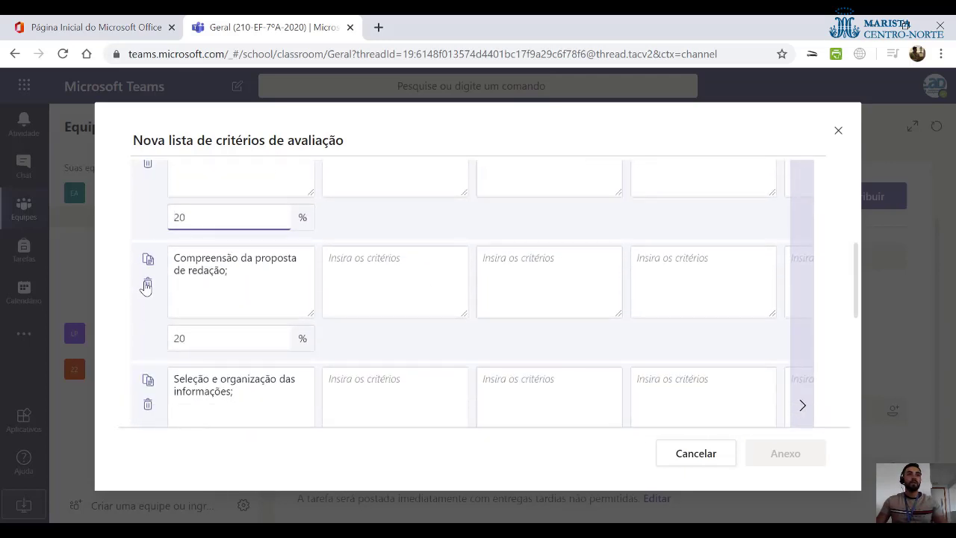
left_click(147, 281)
left_click(148, 287)
left_click(148, 287)
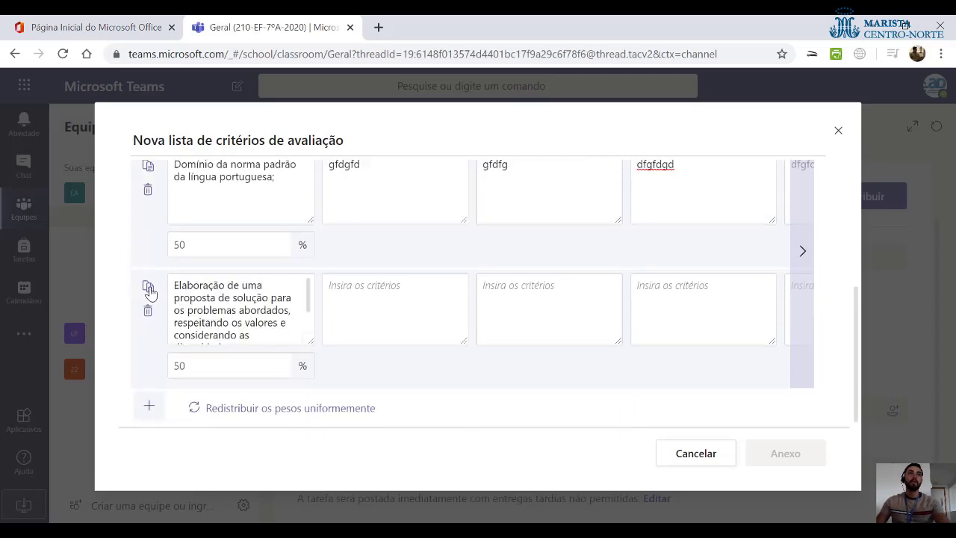
left_click(149, 313)
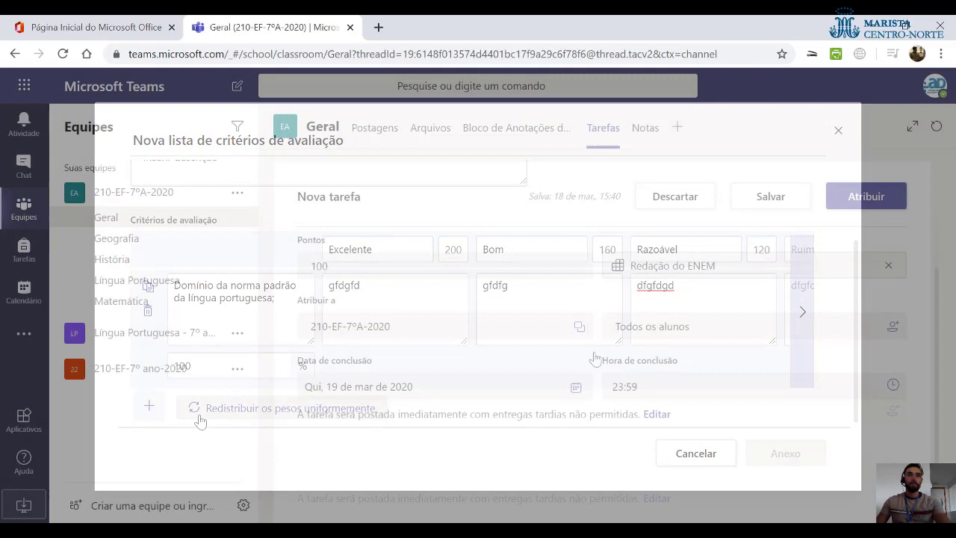
Set the assignment's points to 1000.
scroll(523, 320, "up", 1)
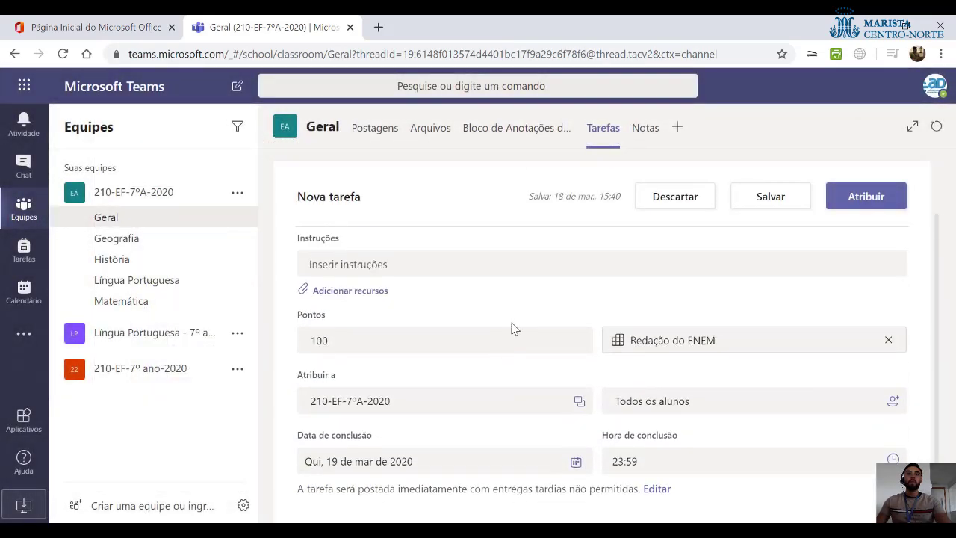
left_click(336, 340)
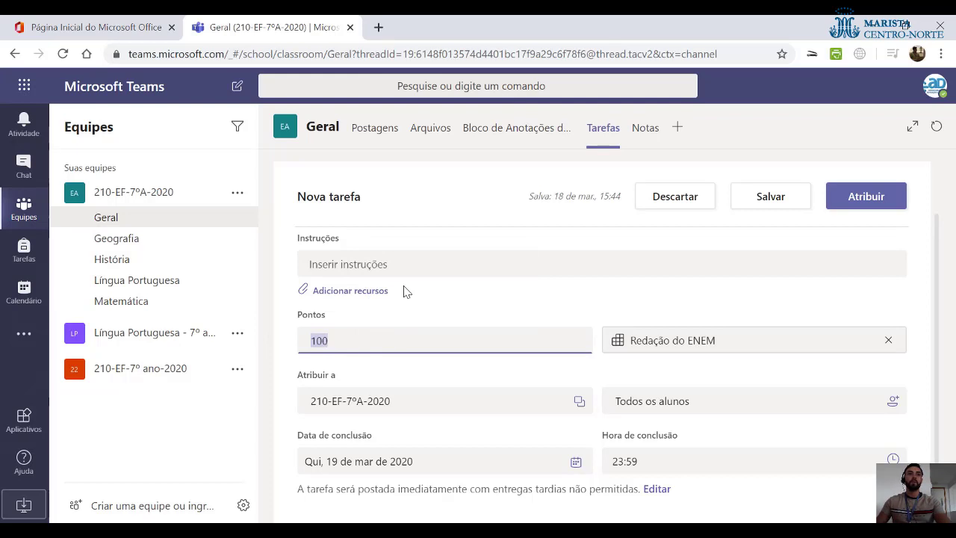
type("100")
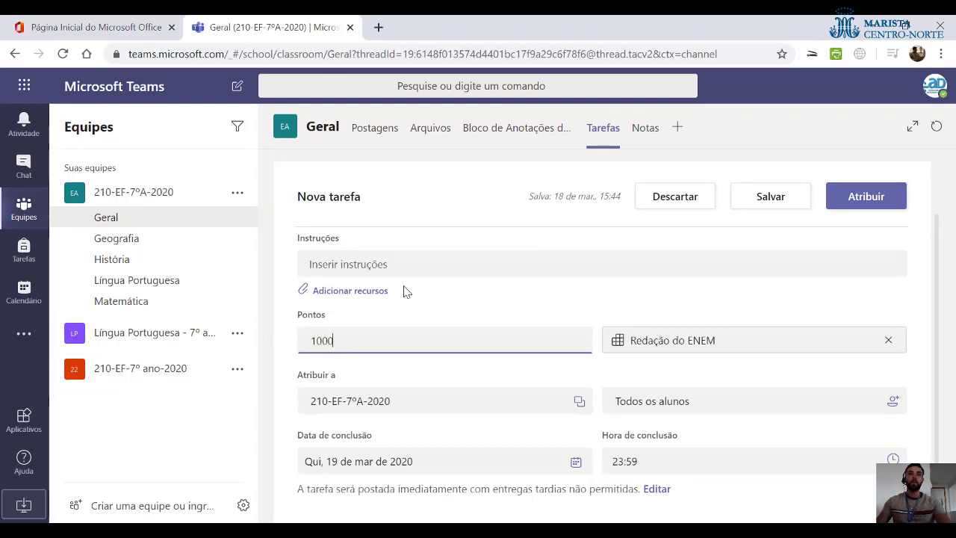
left_click(469, 377)
Review the assignment's student selection, due date and time, title, instructions, points and attached rubric.
scroll(504, 378, "down", 1)
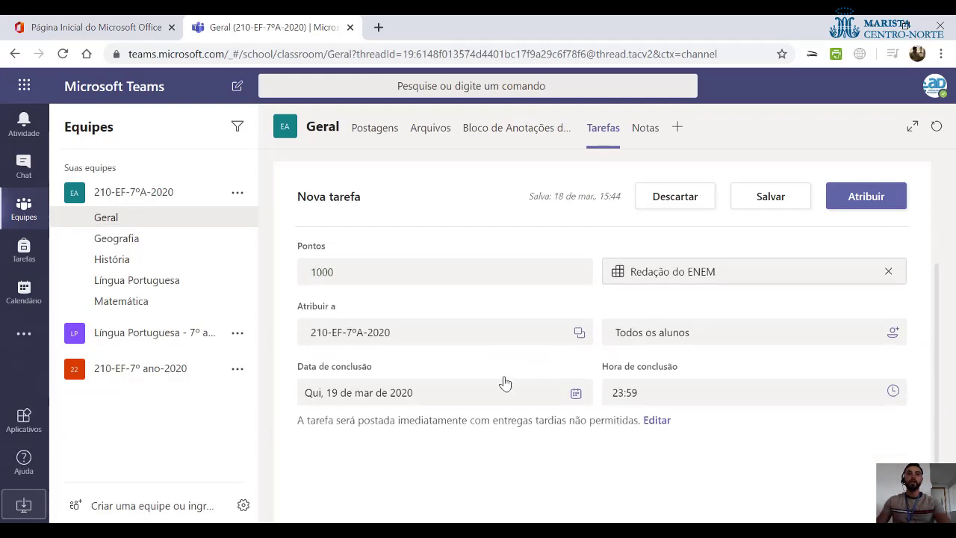
left_click(892, 328)
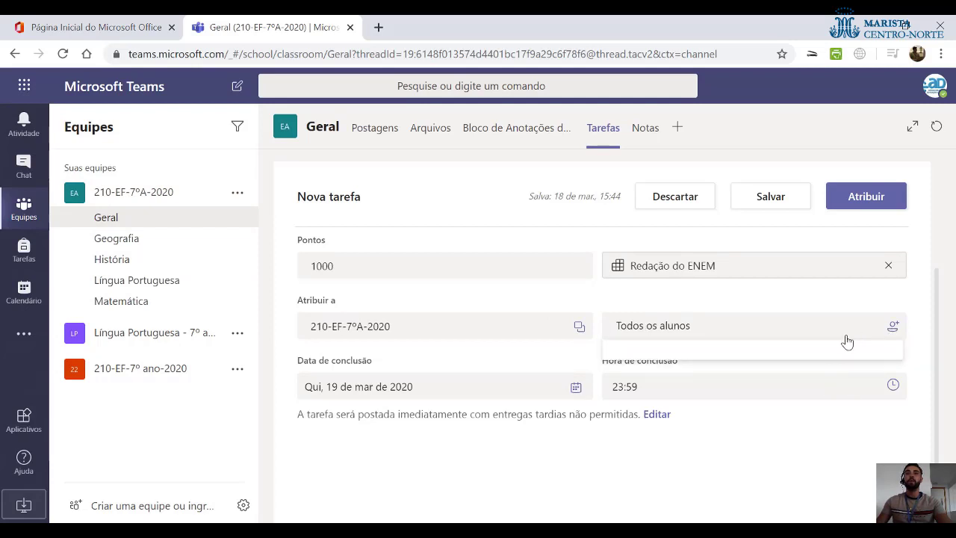
left_click(747, 312)
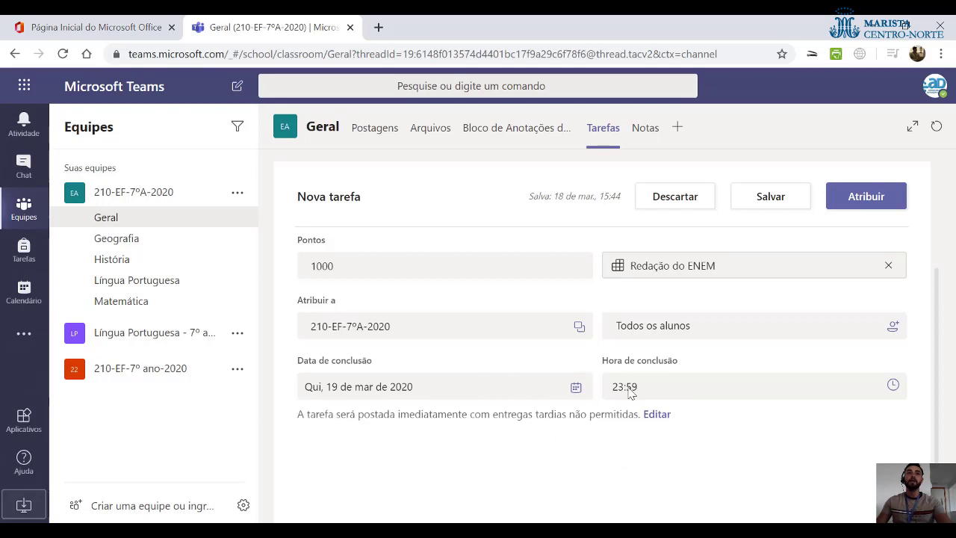
scroll(625, 434, "up", 2)
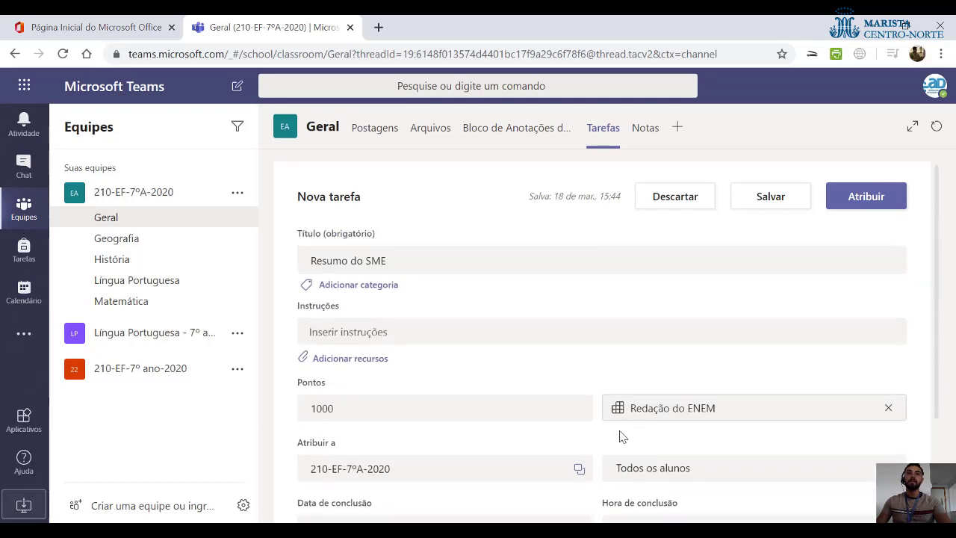
scroll(702, 329, "down", 1)
scroll(560, 291, "up", 1)
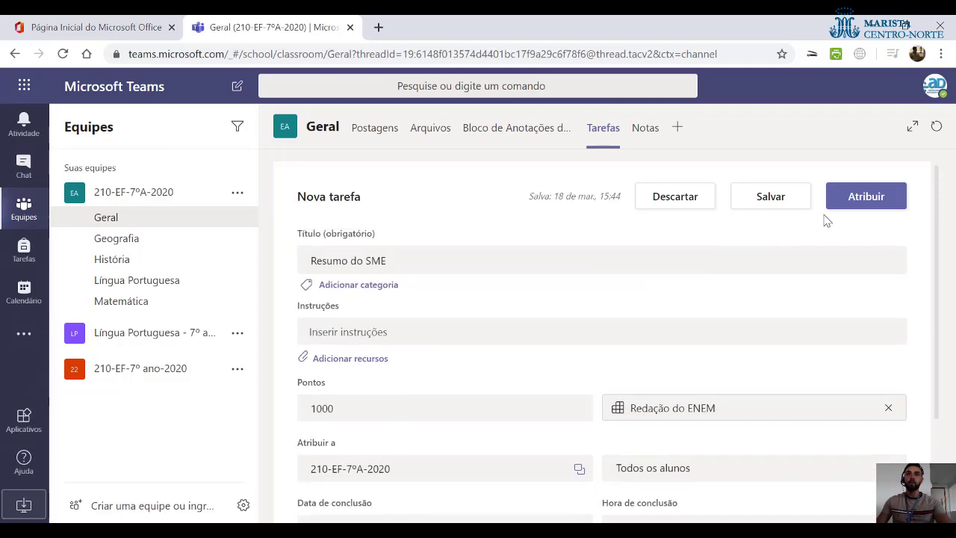
Assign "Resumo do SME" to the class and open its notification in the activity feed.
left_click(864, 209)
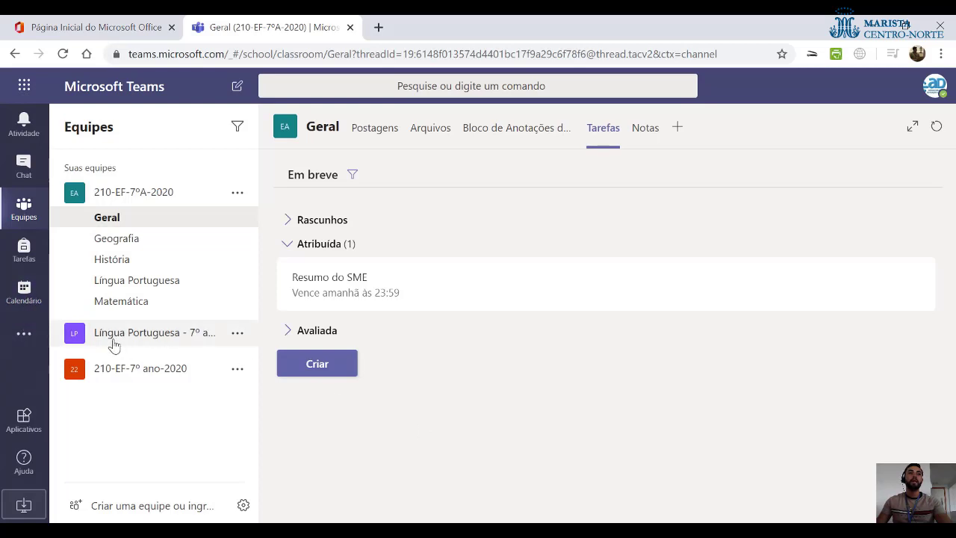
left_click(33, 306)
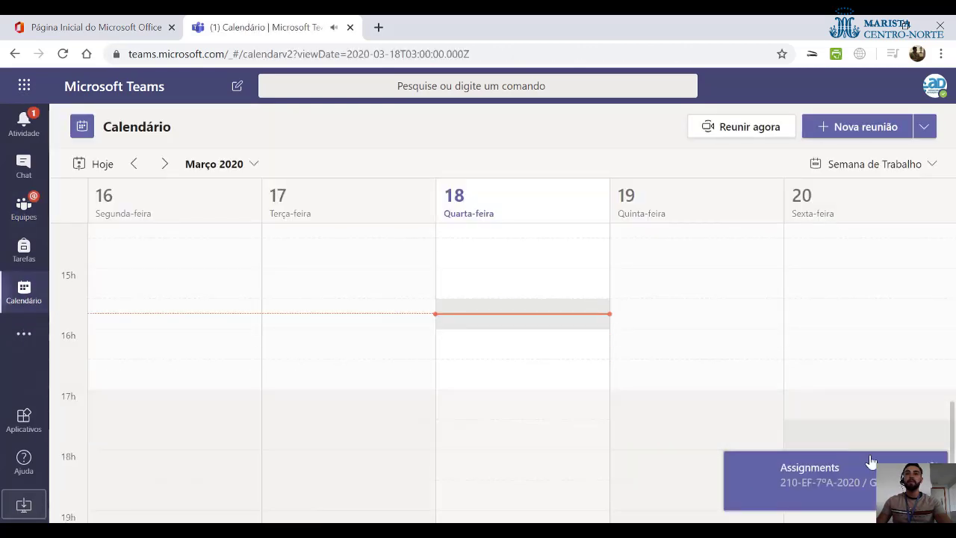
left_click(28, 133)
left_click(165, 198)
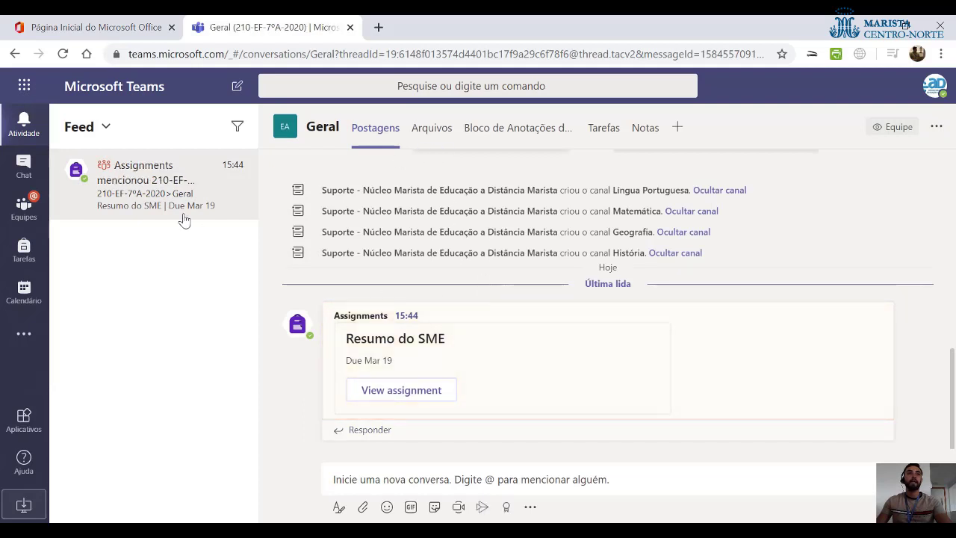
Open the assigned "Resumo do SME" from the class's assignments, examine its submissions to grade, and return to the assignment list.
left_click(599, 128)
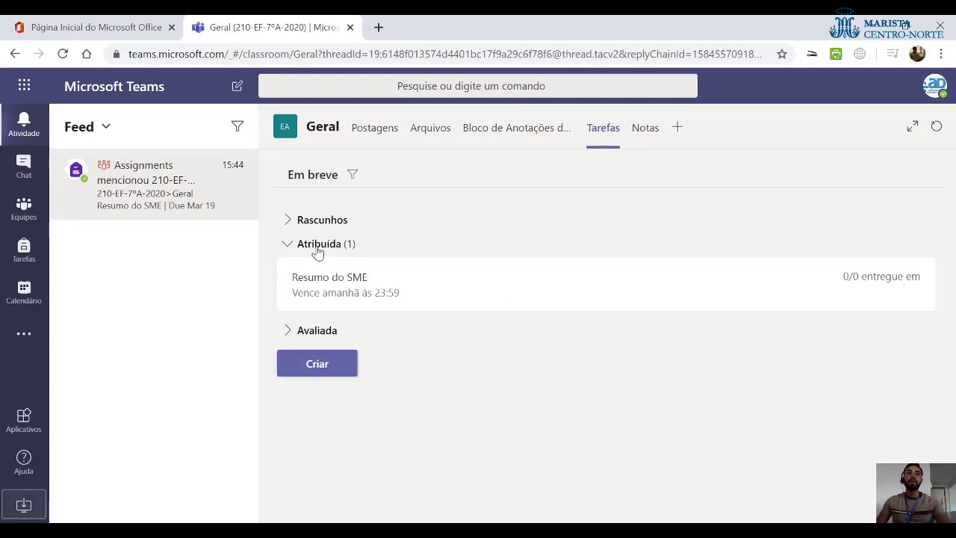
left_click(367, 295)
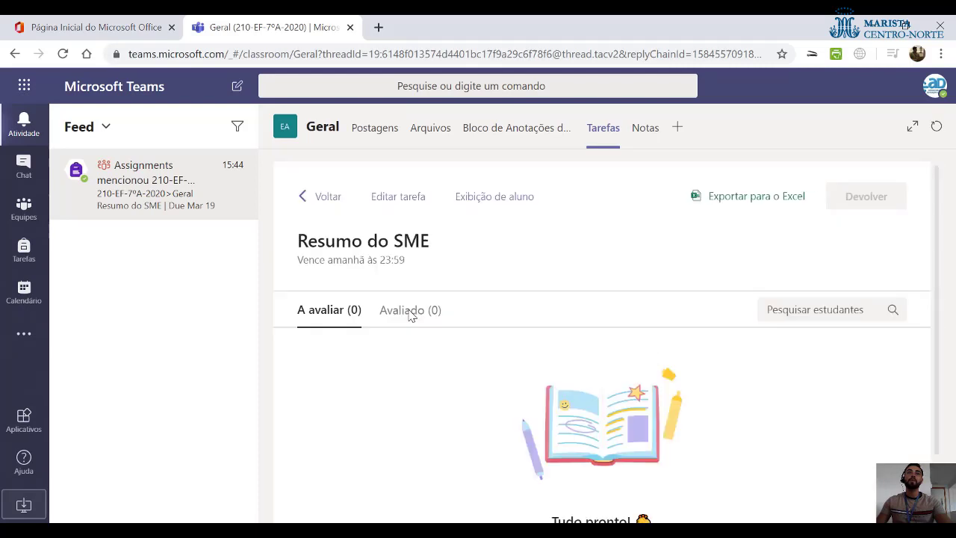
scroll(507, 372, "down", 1)
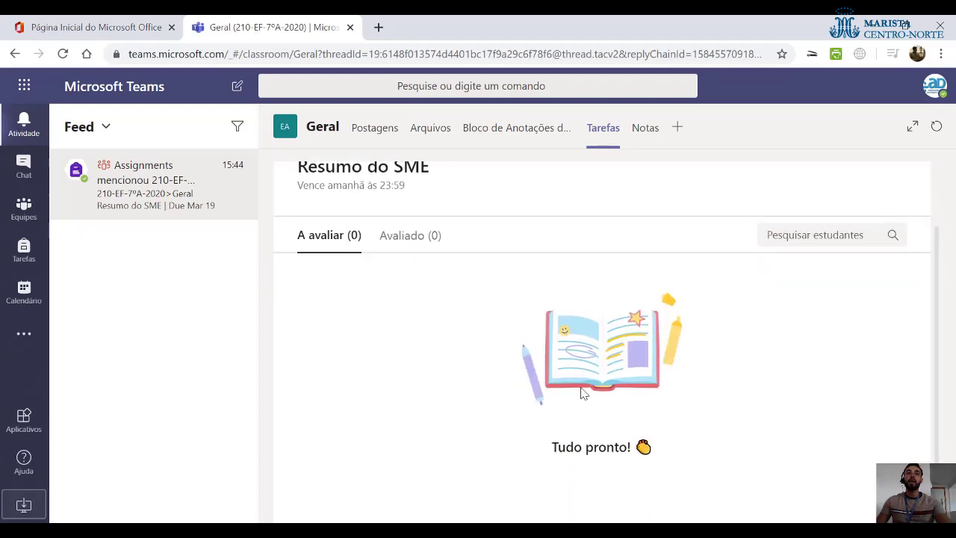
scroll(597, 387, "down", 1)
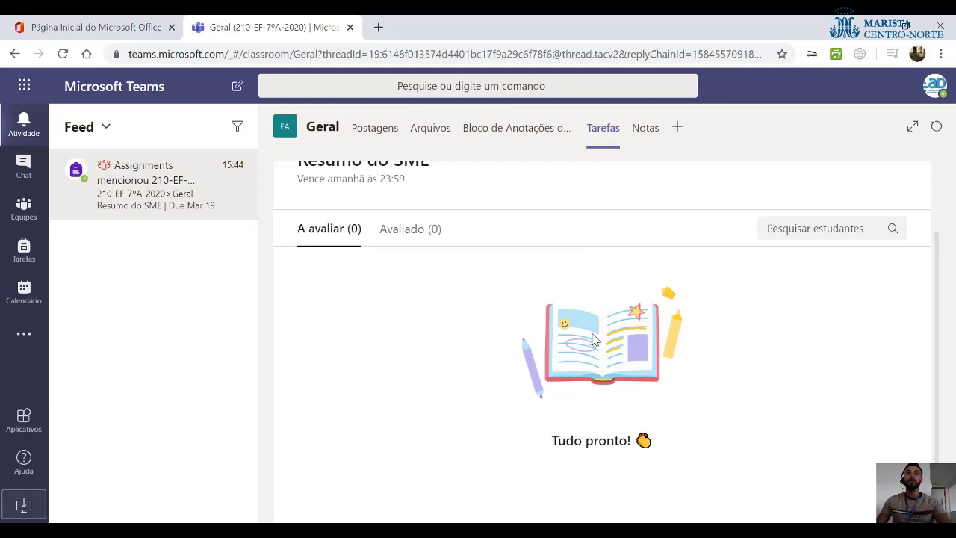
scroll(516, 347, "up", 1)
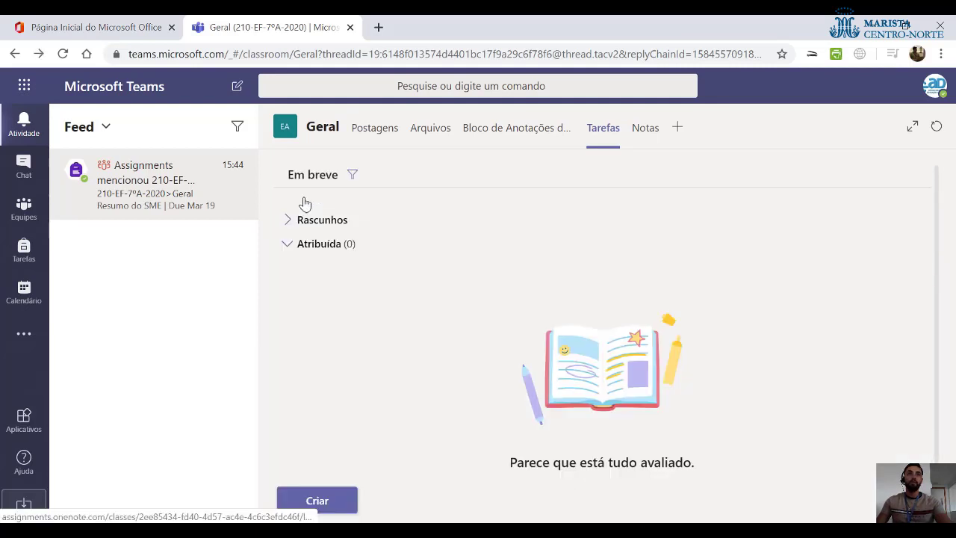
left_click(304, 197)
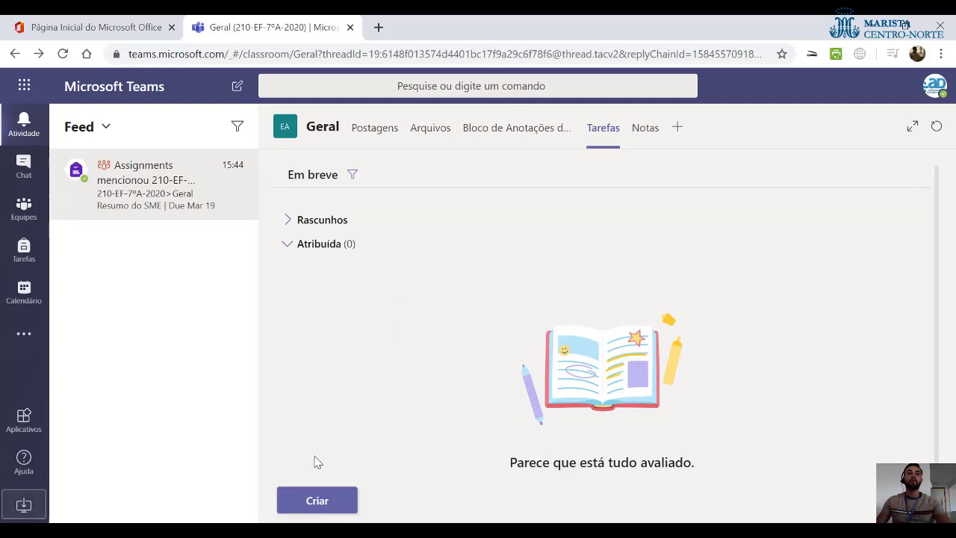
Start a new quiz assignment in the Geral channel of team 210-EF-7ºA-2020.
left_click(325, 501)
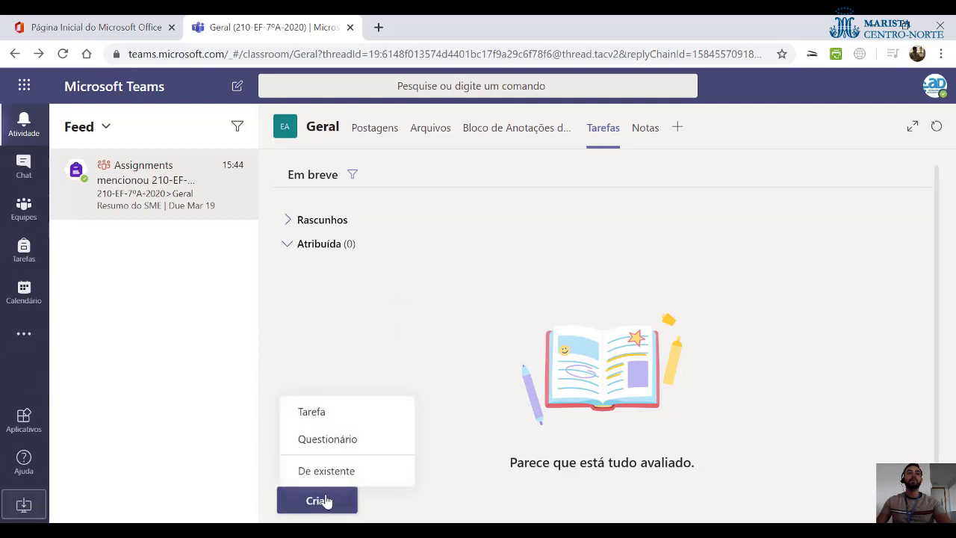
left_click(456, 322)
left_click(17, 214)
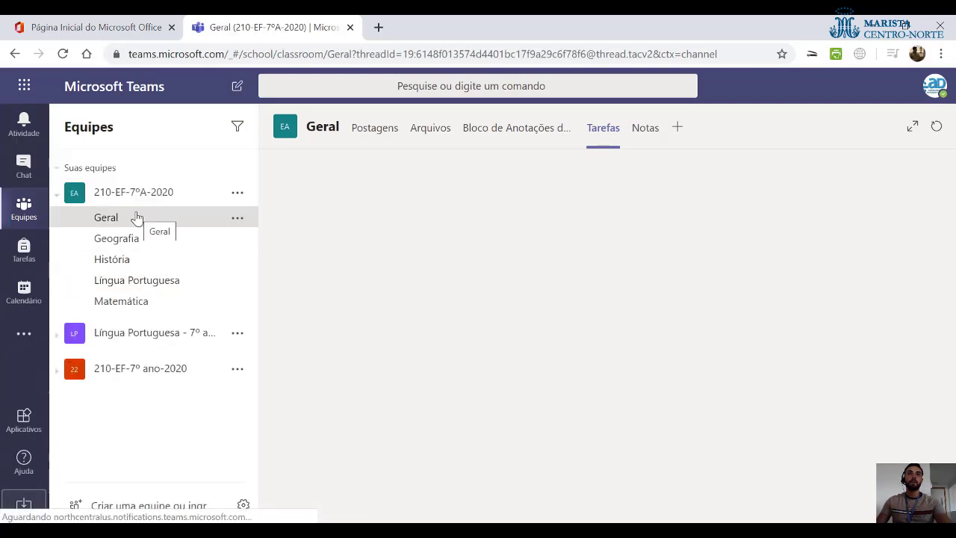
left_click(137, 218)
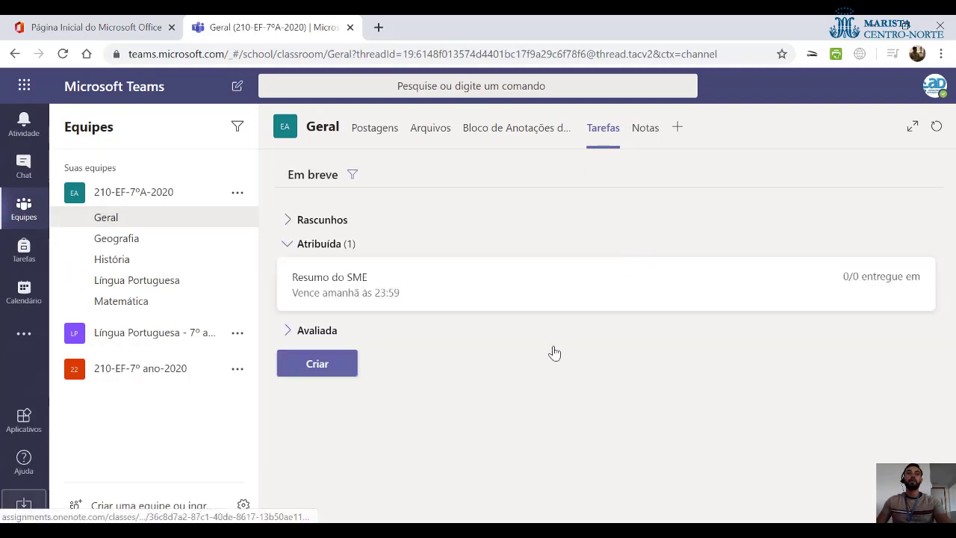
left_click(315, 370)
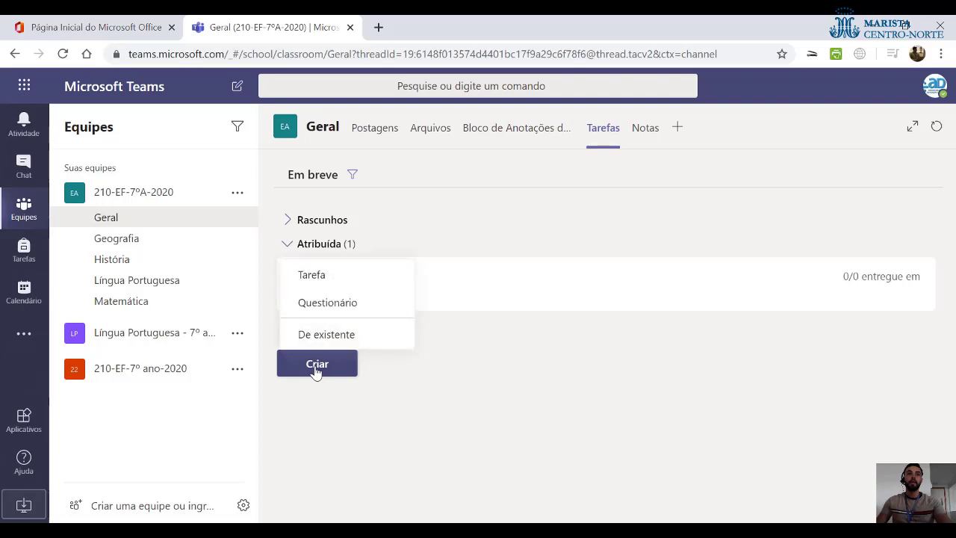
left_click(364, 308)
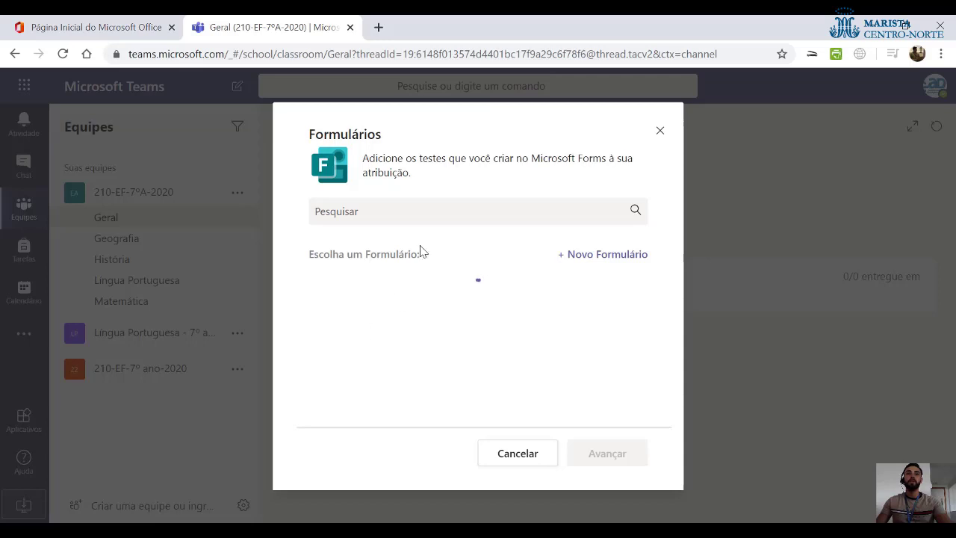
Create a new quiz in Microsoft Forms, staying signed in, and title it "P1 - Geografia".
left_click(602, 256)
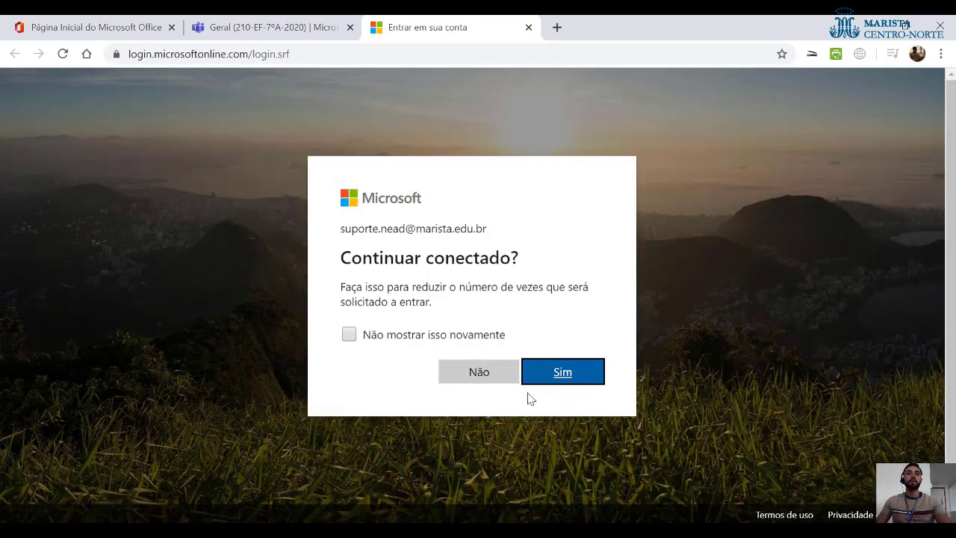
left_click(576, 383)
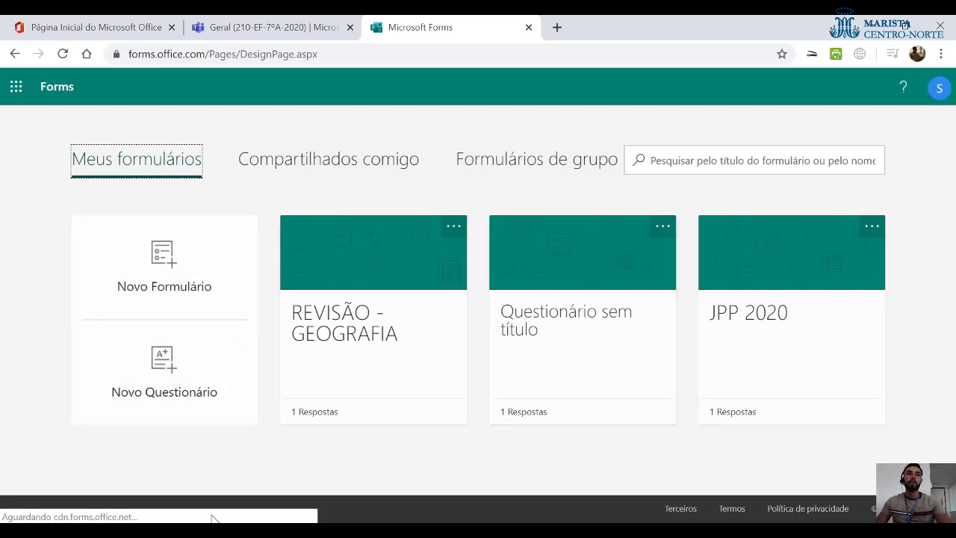
left_click(158, 385)
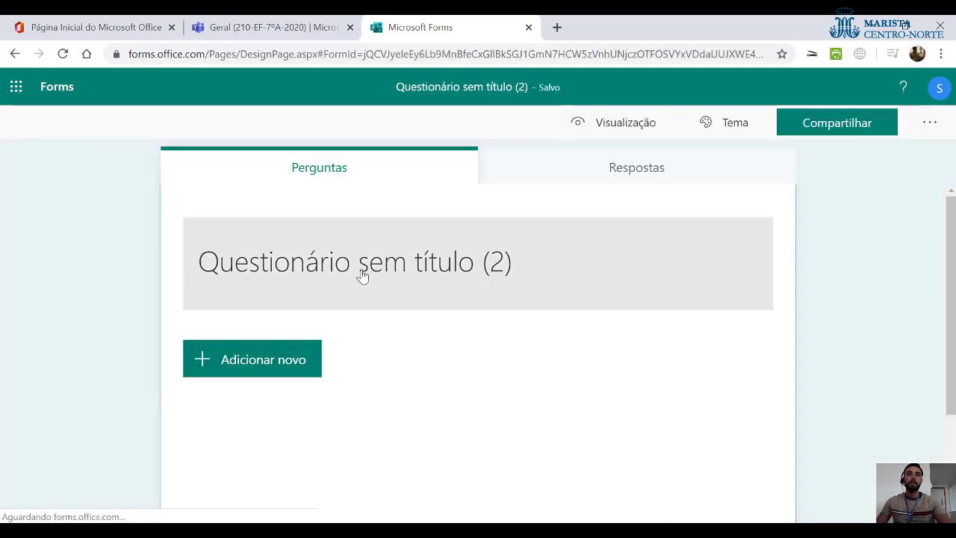
left_click(369, 269)
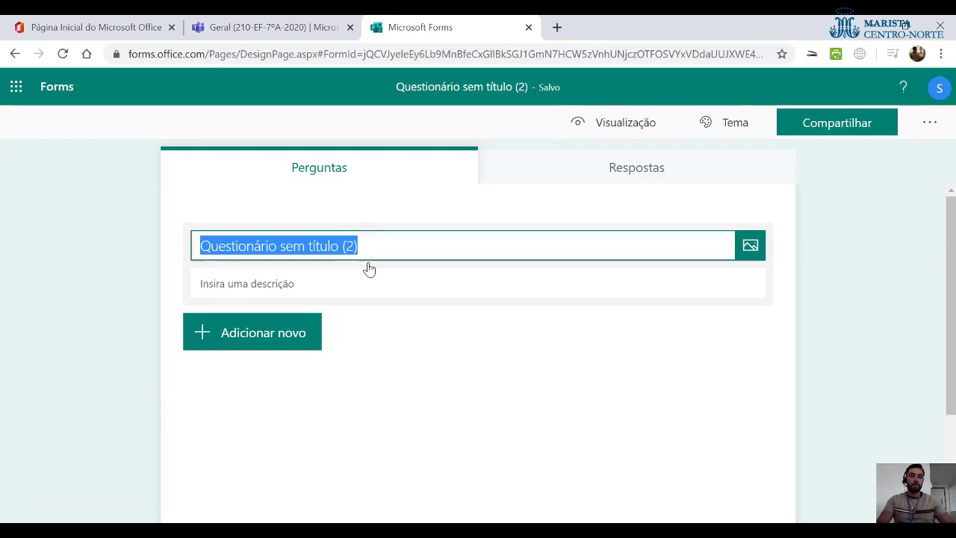
type("P1 ")
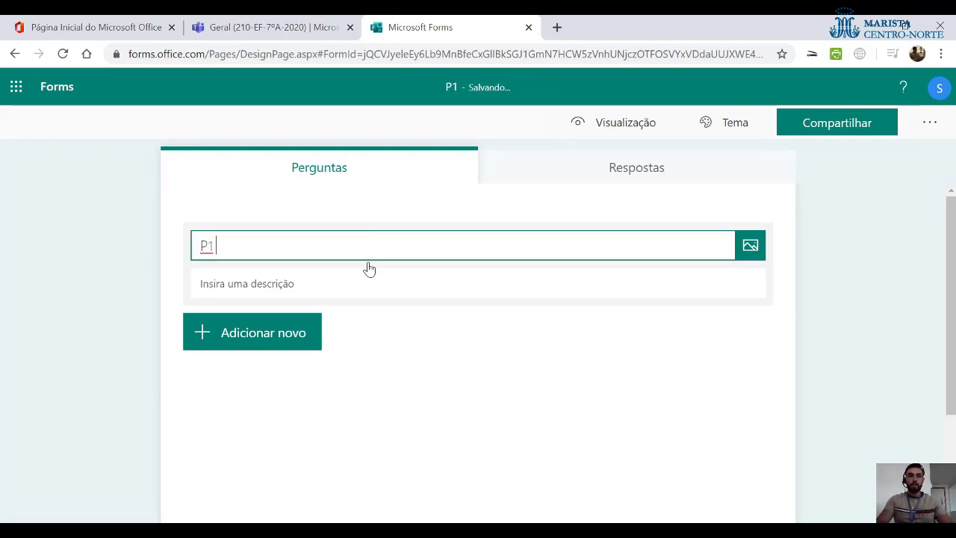
type("- Geografia")
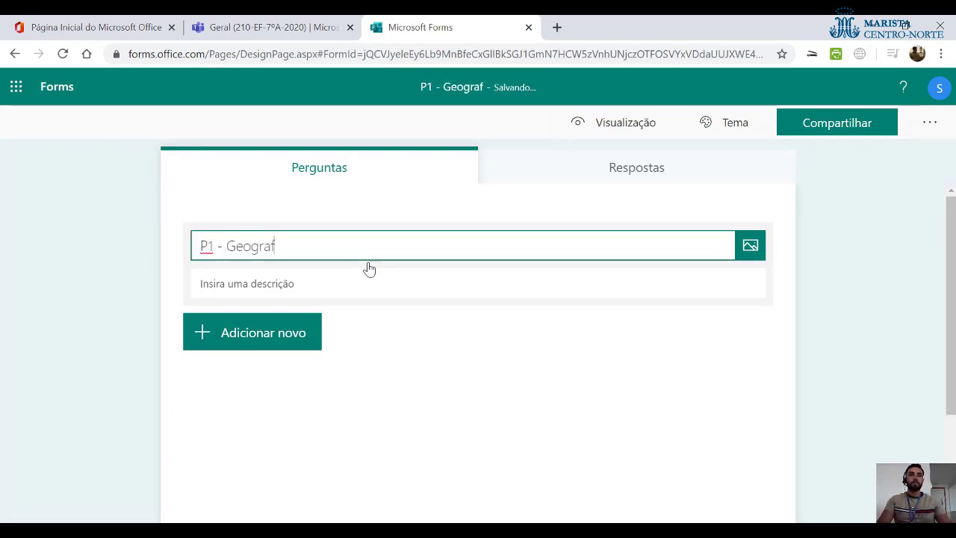
Add a choice question to the quiz with the text "Qual a capital do Brasil".
left_click(299, 330)
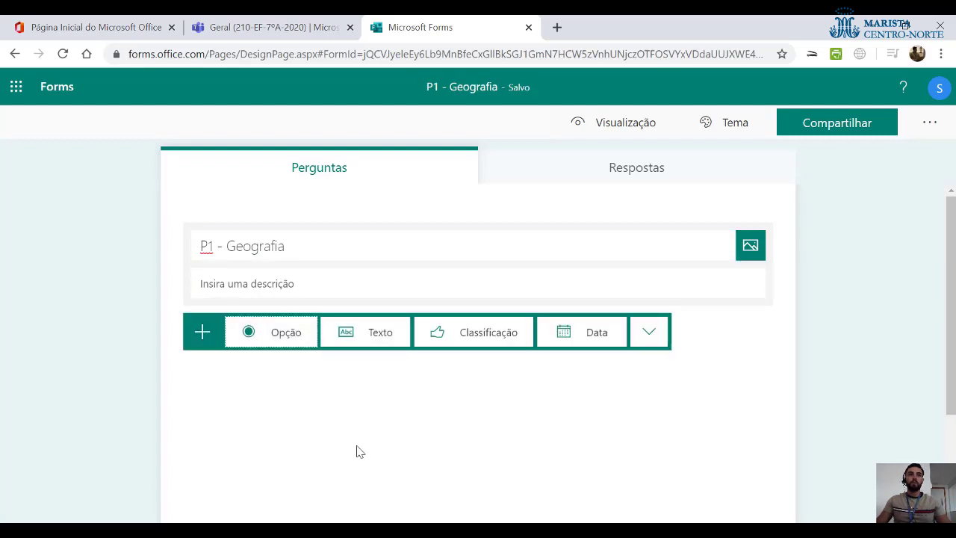
left_click(275, 337)
type("Qual a capital do Brasil")
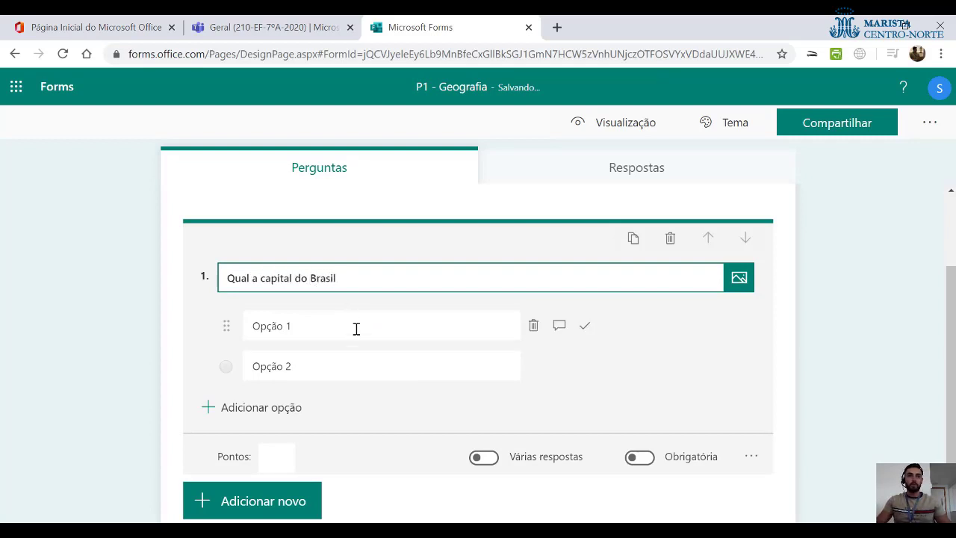
Fill in the first question's answer options as "Rio de Janeiro", "São Paulo" and "Brasília".
left_click(354, 326)
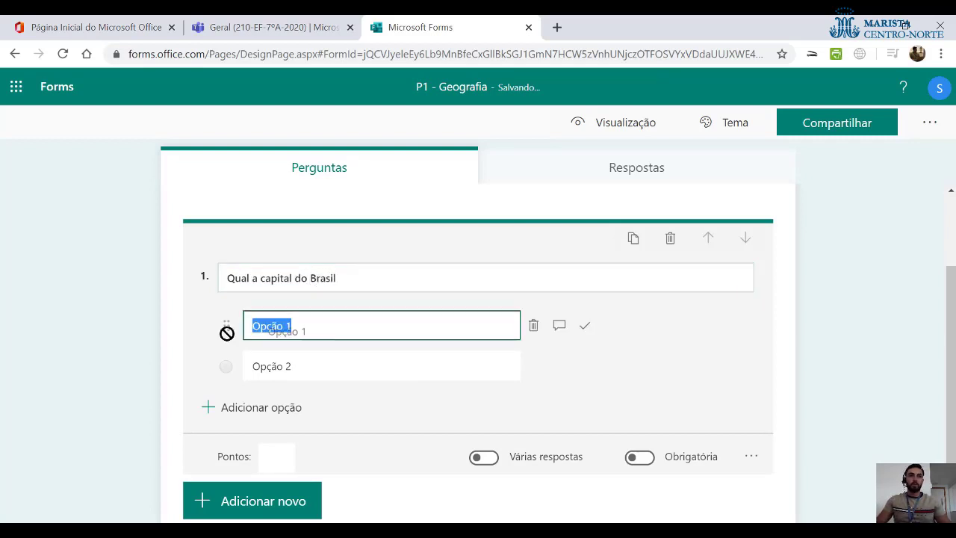
type("Rio de Janeiro")
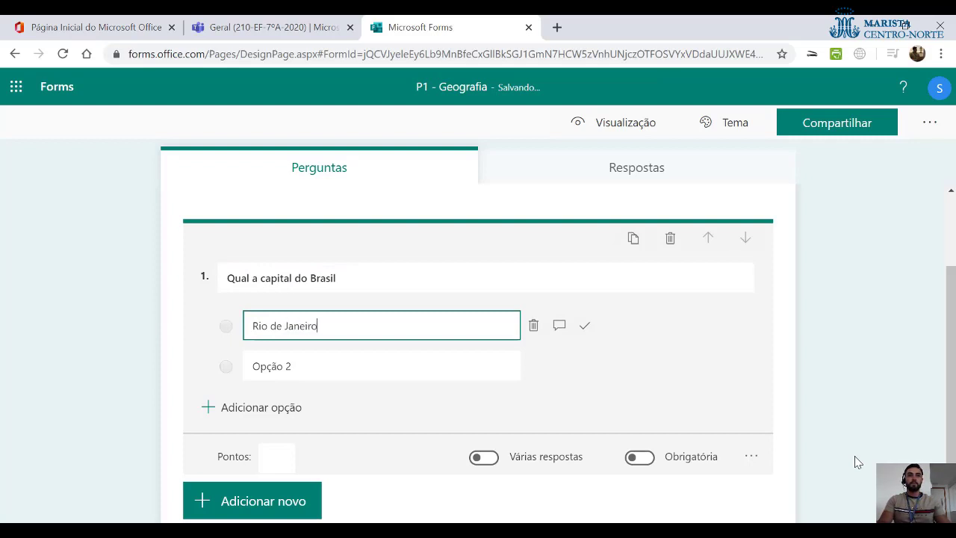
key("Tab")
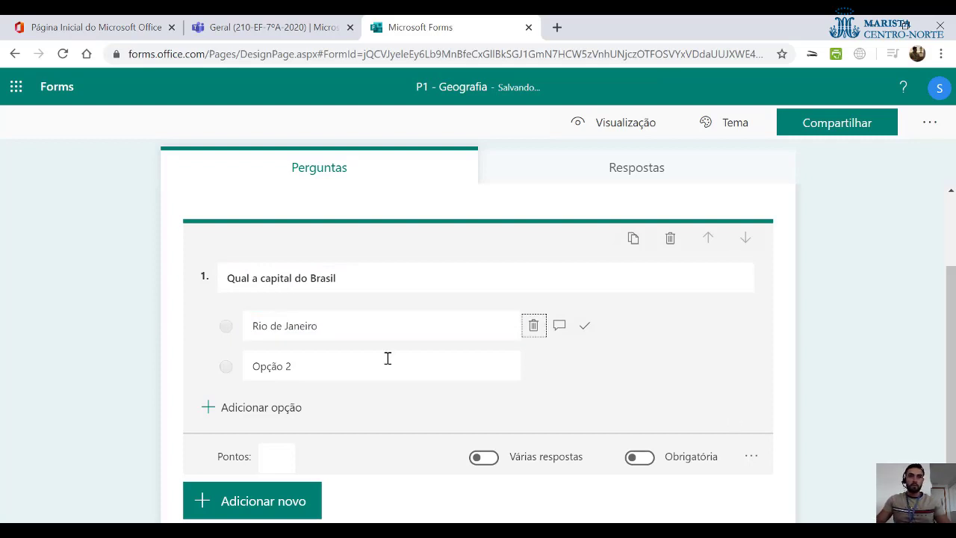
left_click(337, 355)
type("São Pau")
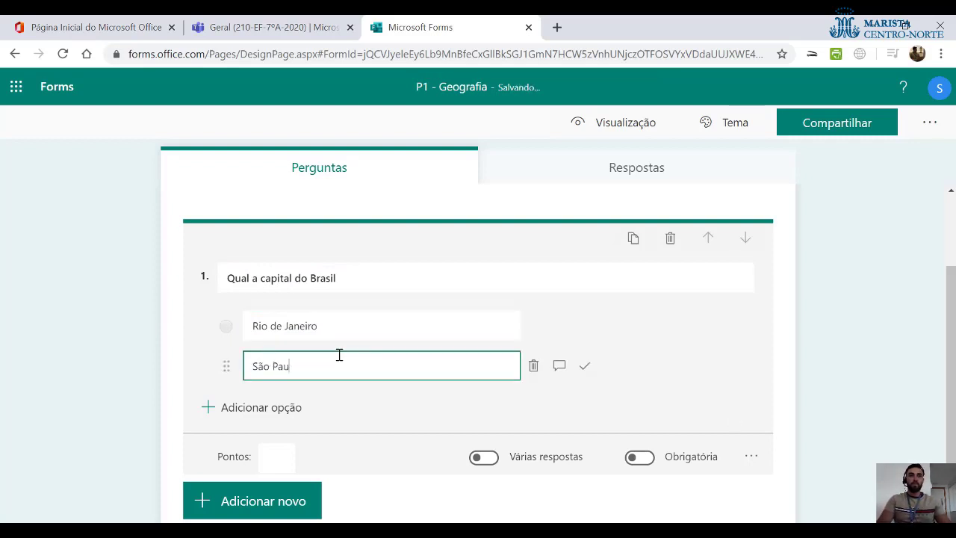
type("lo")
key("Return")
type("Brasília")
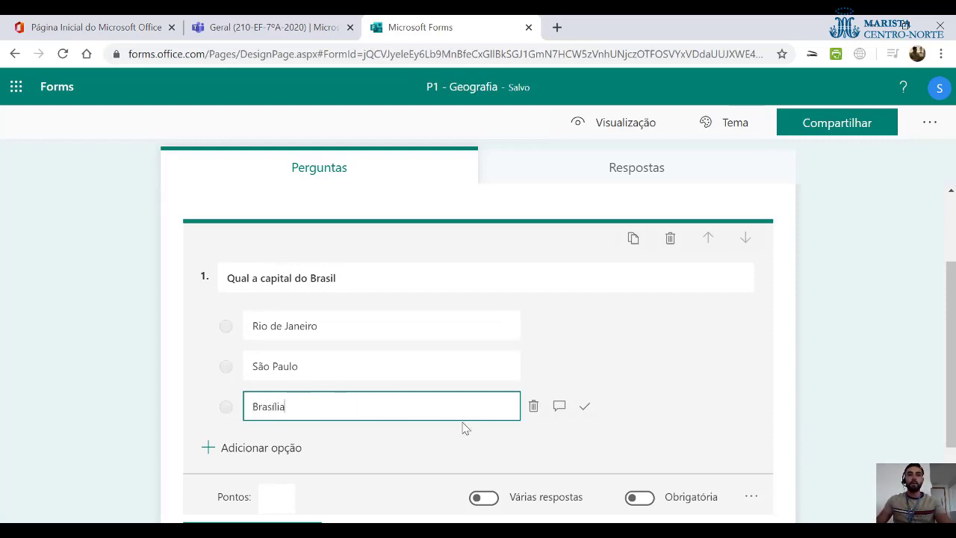
Mark "Brasília" as the correct answer and make the first question worth 10 points.
left_click(584, 411)
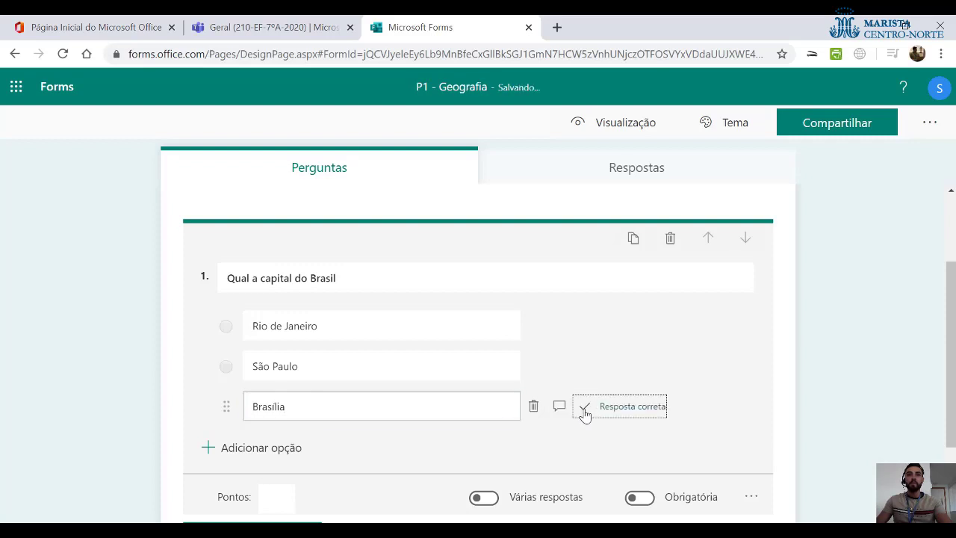
scroll(309, 455, "down", 1)
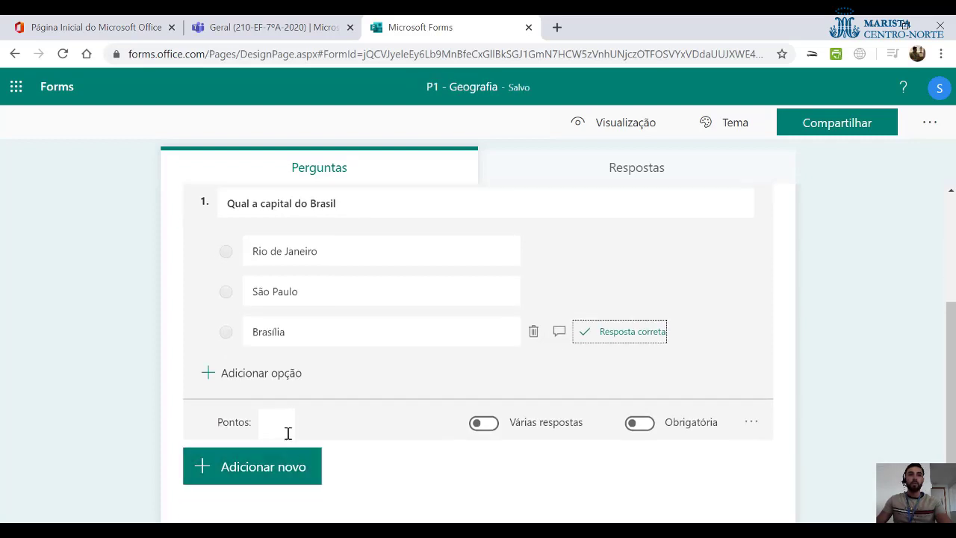
left_click(287, 433)
type("10")
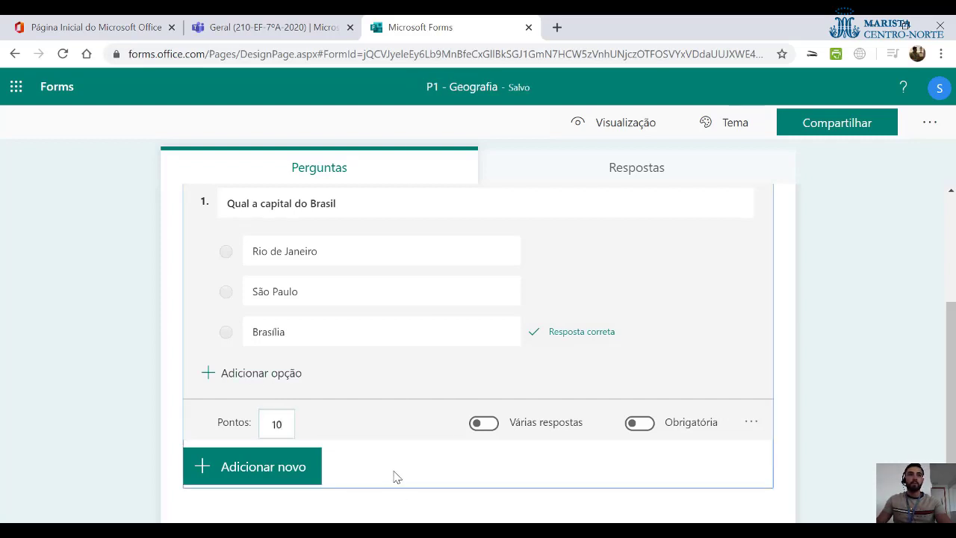
scroll(299, 388, "up", 2)
scroll(469, 359, "down", 1)
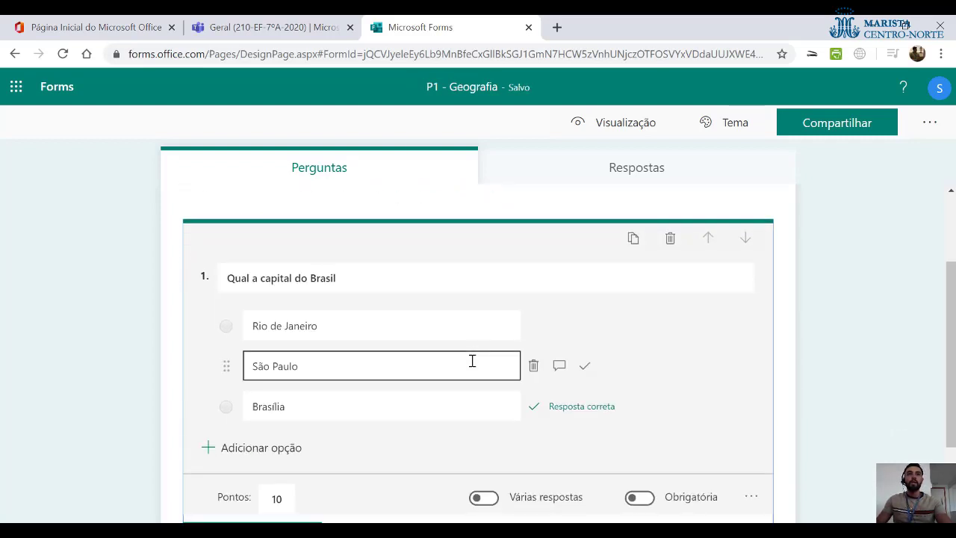
scroll(403, 298, "down", 1)
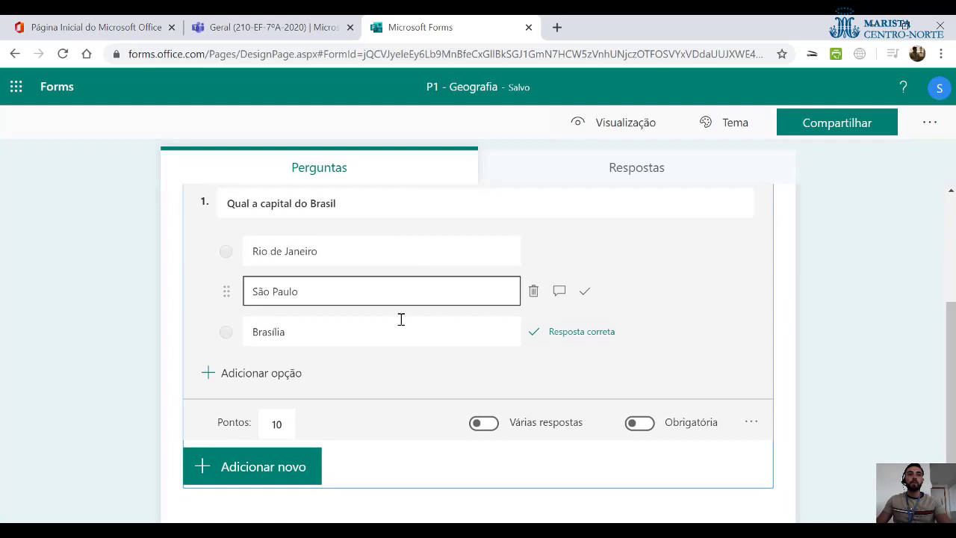
Add a second choice question with the text "Qual a capital do estado de Alagoas?".
left_click(284, 472)
left_click(288, 469)
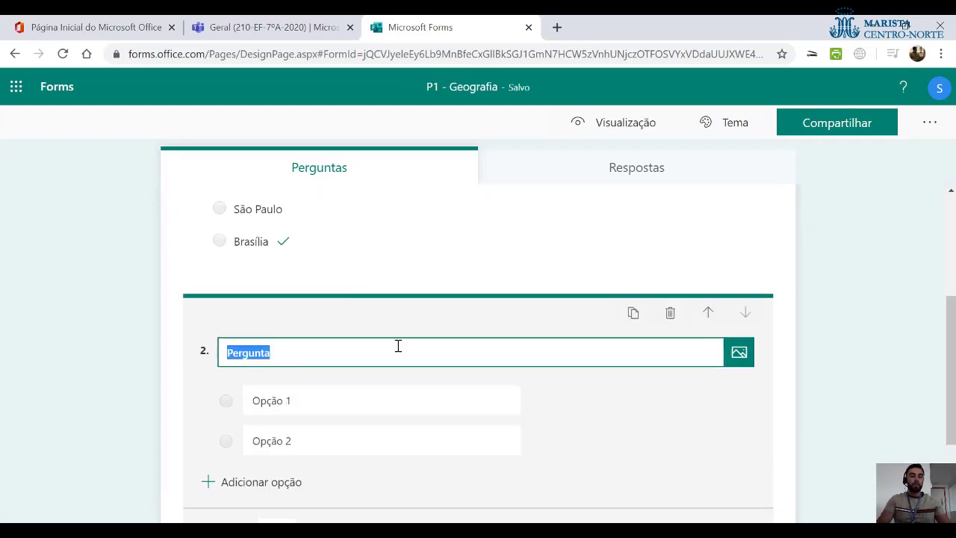
type("Qual a capital do estado de")
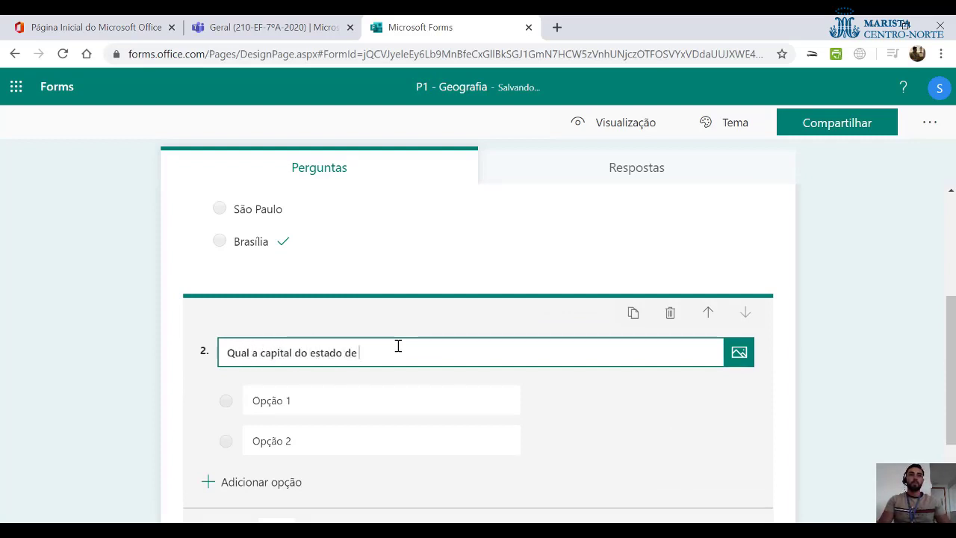
type(" Alagoas?")
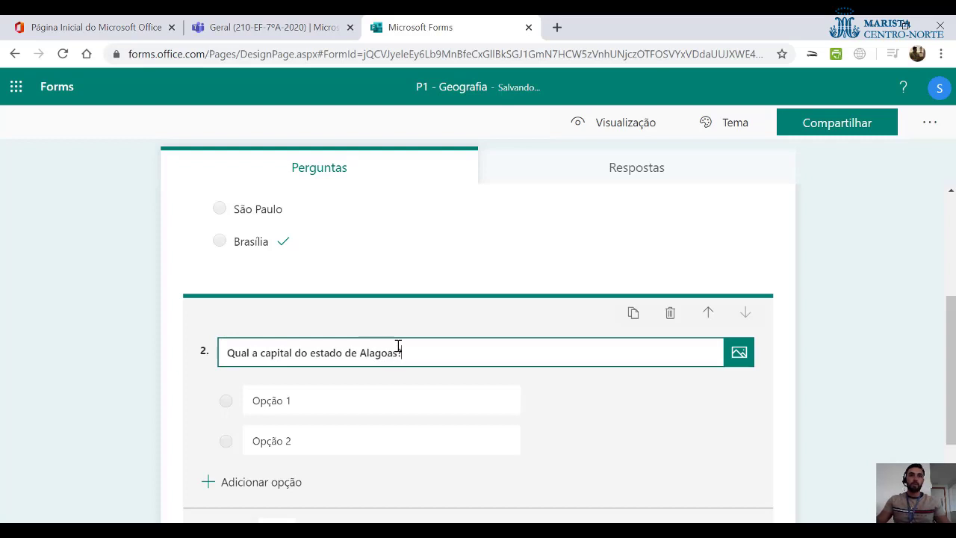
Set the second question's answer options to "Maceió" and "....", and mark "Maceió" as the correct answer.
left_click(319, 401)
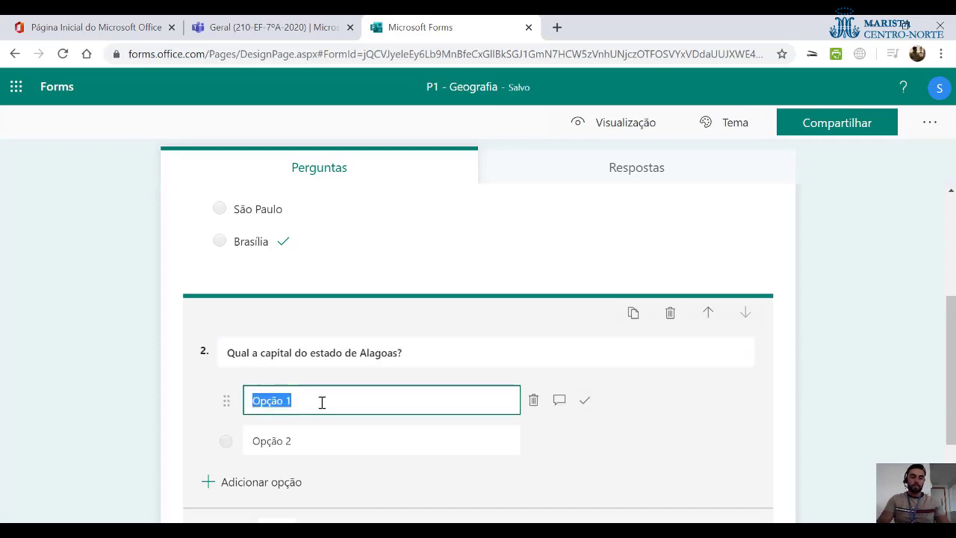
type("Maceió")
key("Tab")
key("Tab")
key("Tab")
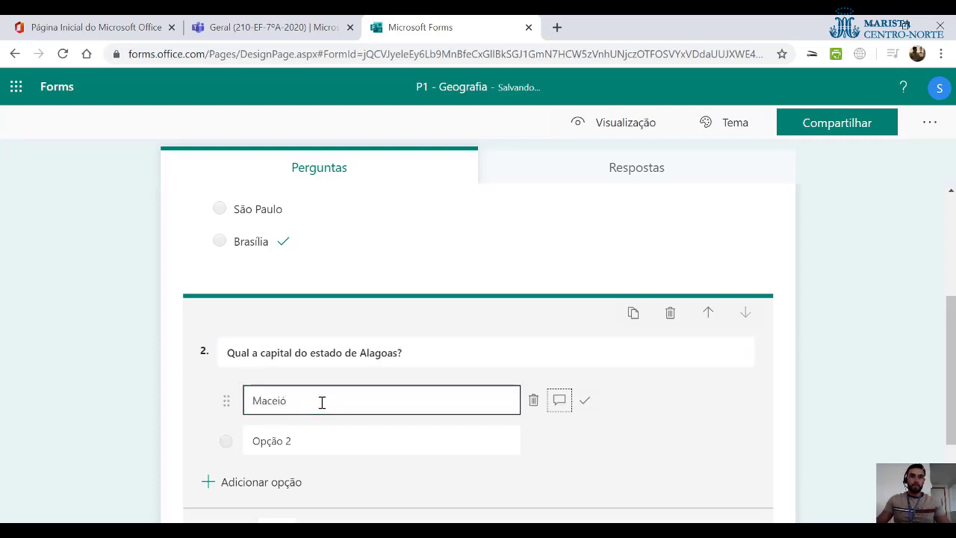
left_click(336, 431)
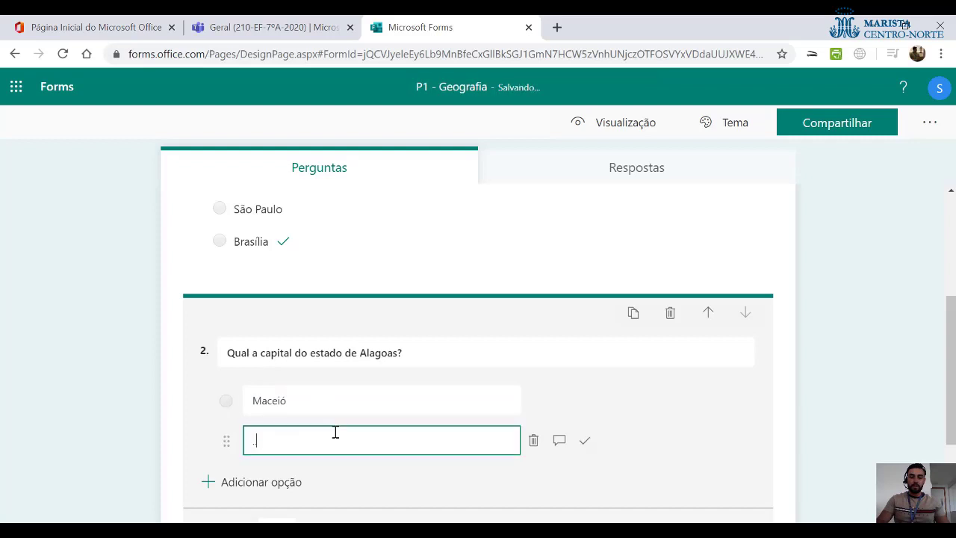
left_click(584, 401)
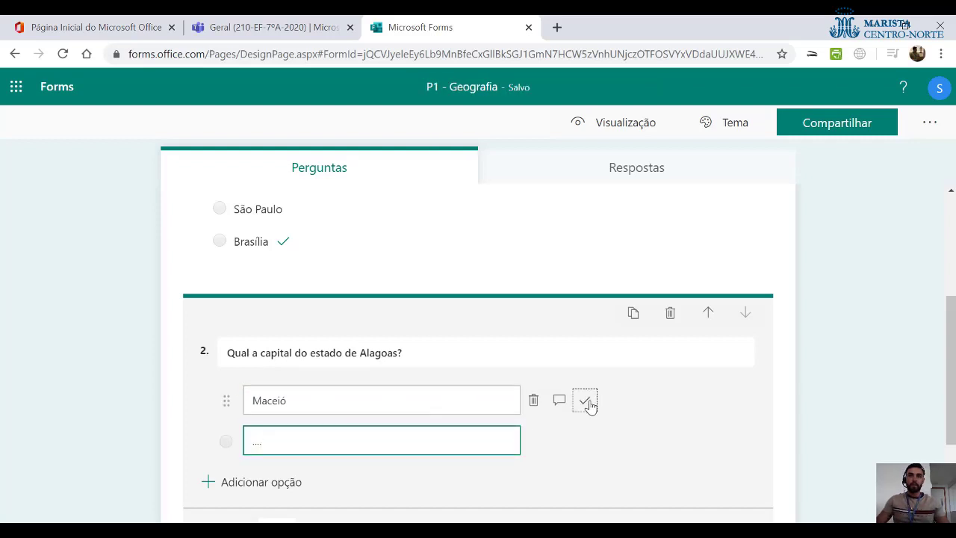
Review the quiz from title to last question, checking the total points, the answer options and the points per question.
scroll(640, 399, "up", 1)
scroll(641, 400, "up", 3)
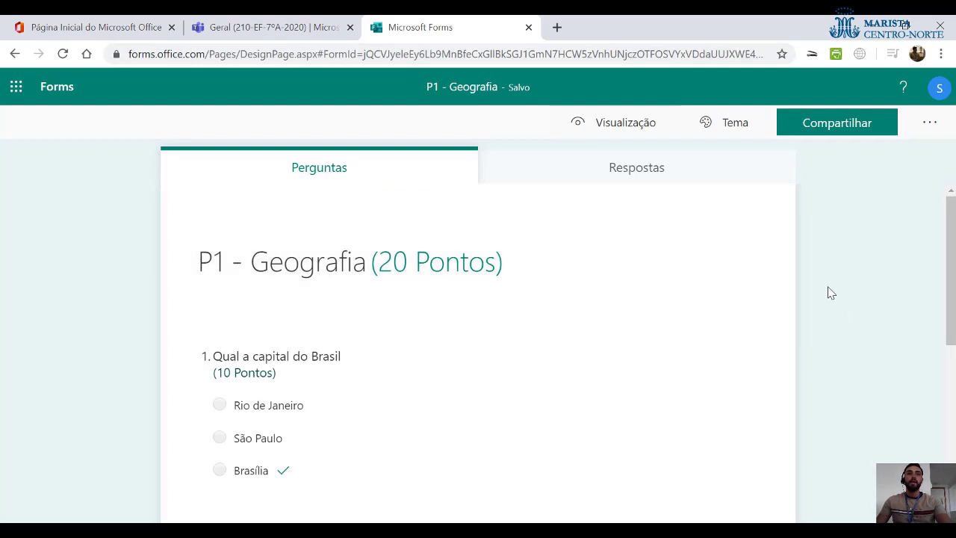
scroll(828, 293, "down", 1)
scroll(828, 292, "up", 1)
scroll(792, 301, "down", 1)
scroll(789, 301, "up", 1)
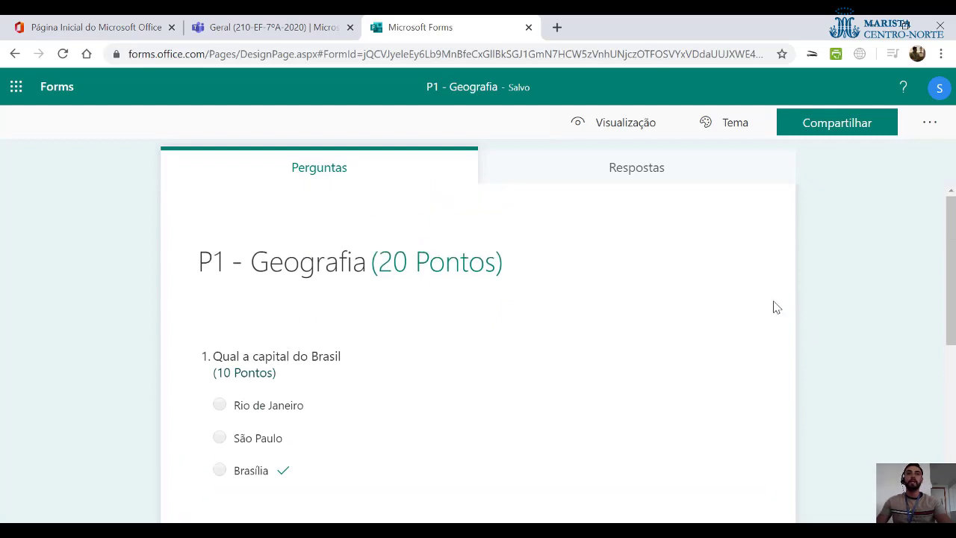
scroll(775, 307, "down", 1)
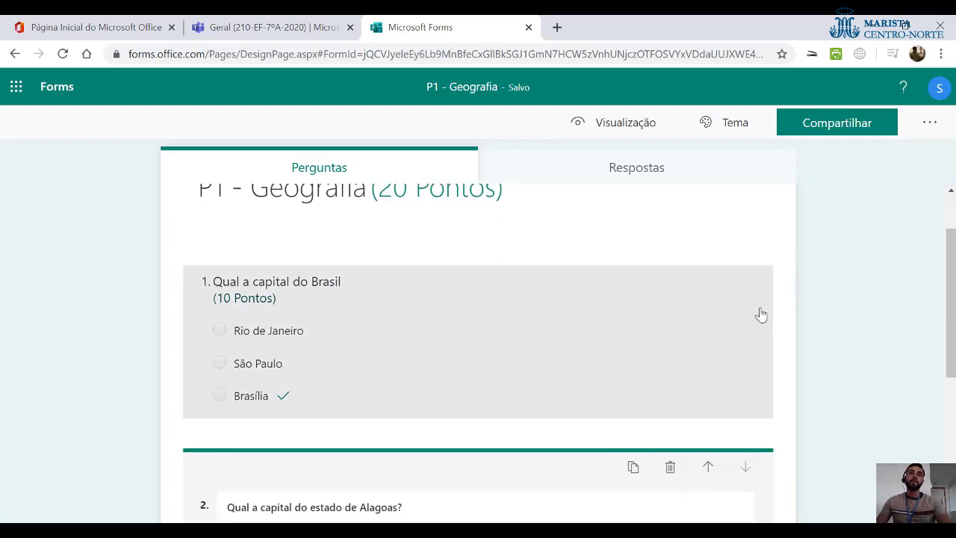
scroll(824, 289, "up", 1)
scroll(824, 289, "down", 3)
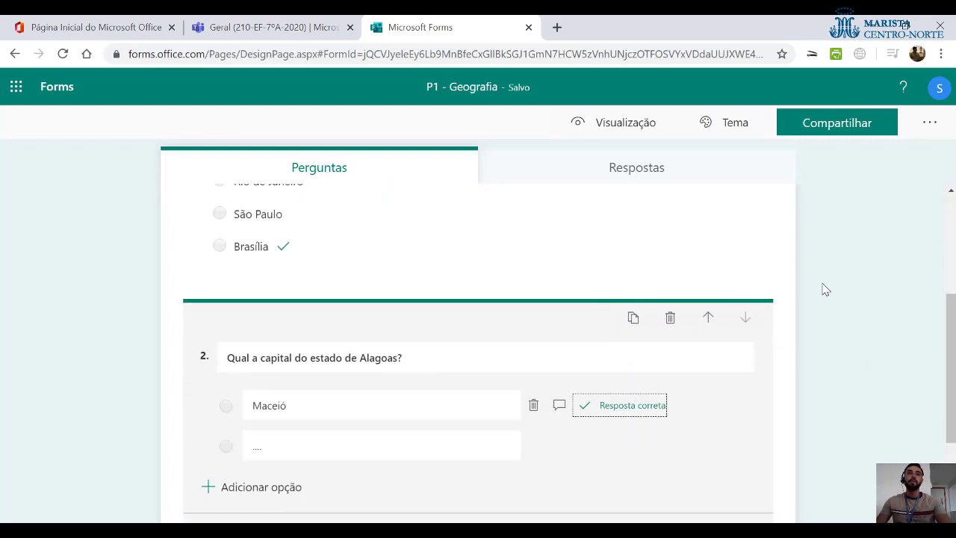
scroll(824, 289, "up", 3)
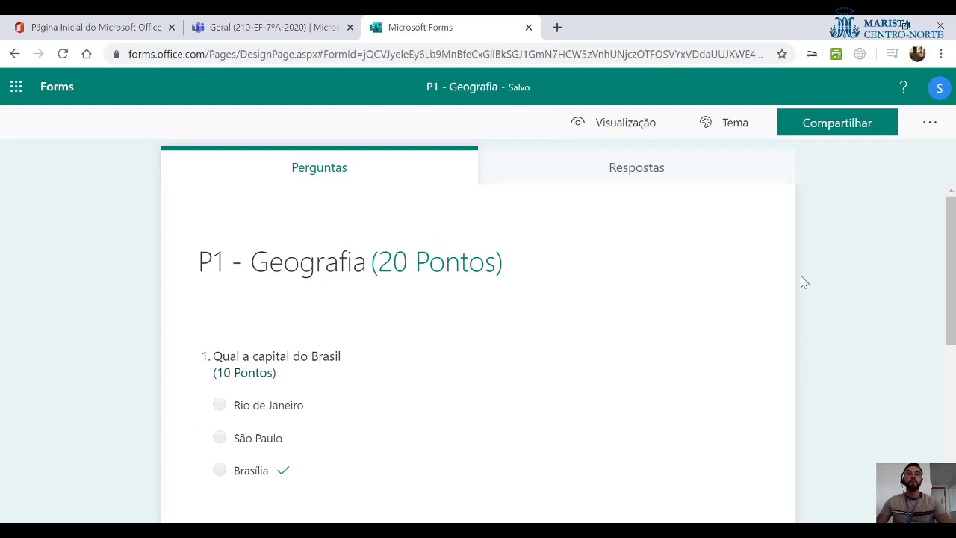
scroll(790, 292, "down", 3)
scroll(735, 365, "down", 2)
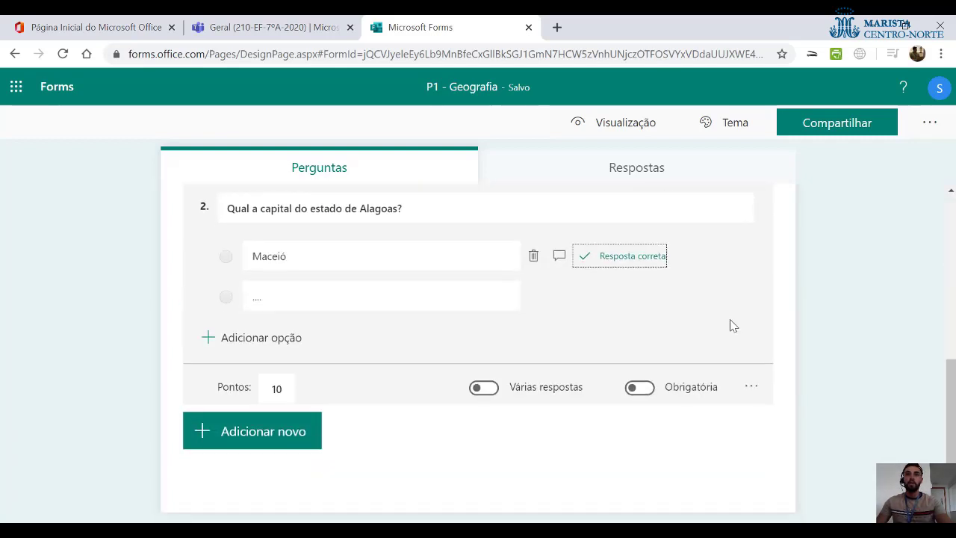
Delete the second question, "Qual a capital do estado de Alagoas?", from the quiz.
scroll(730, 306, "up", 1)
left_click(670, 245)
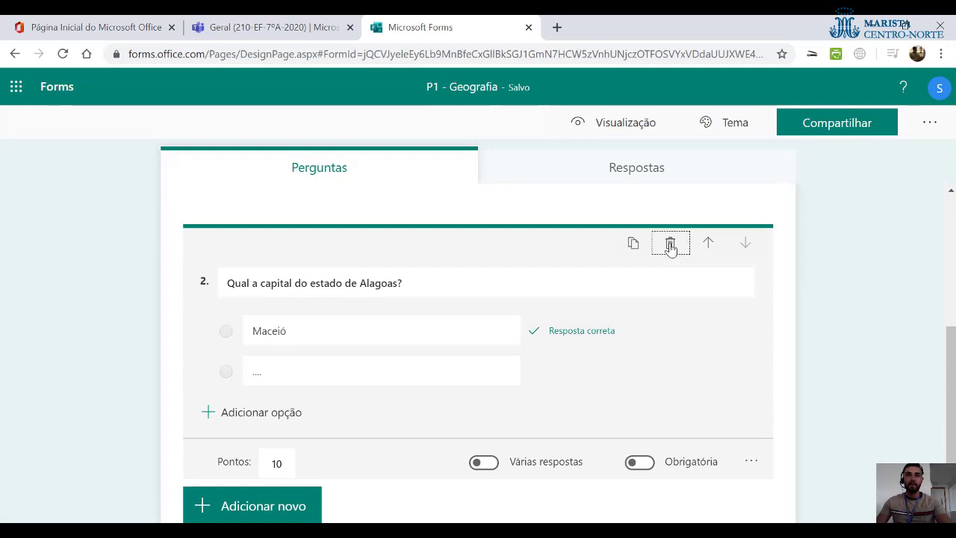
scroll(728, 289, "up", 1)
scroll(725, 284, "up", 1)
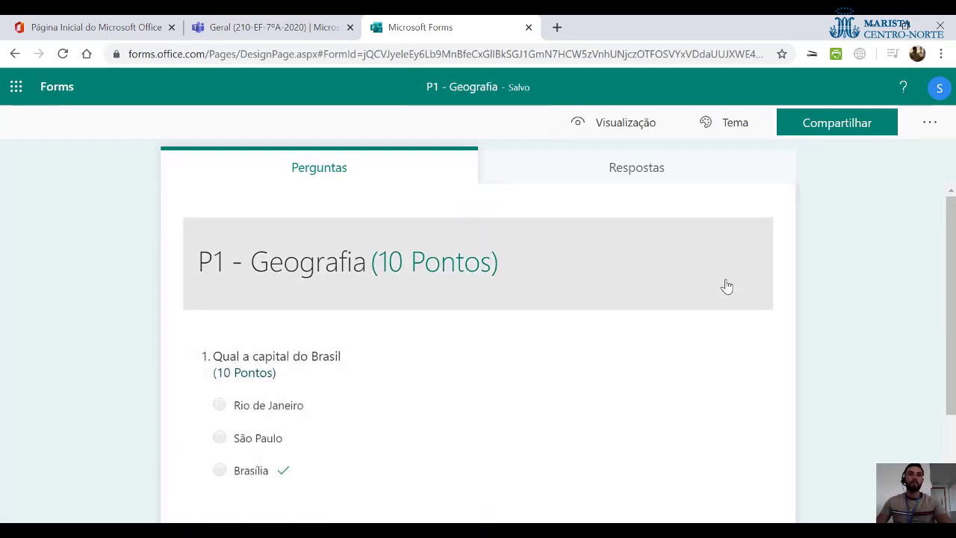
scroll(725, 284, "down", 1)
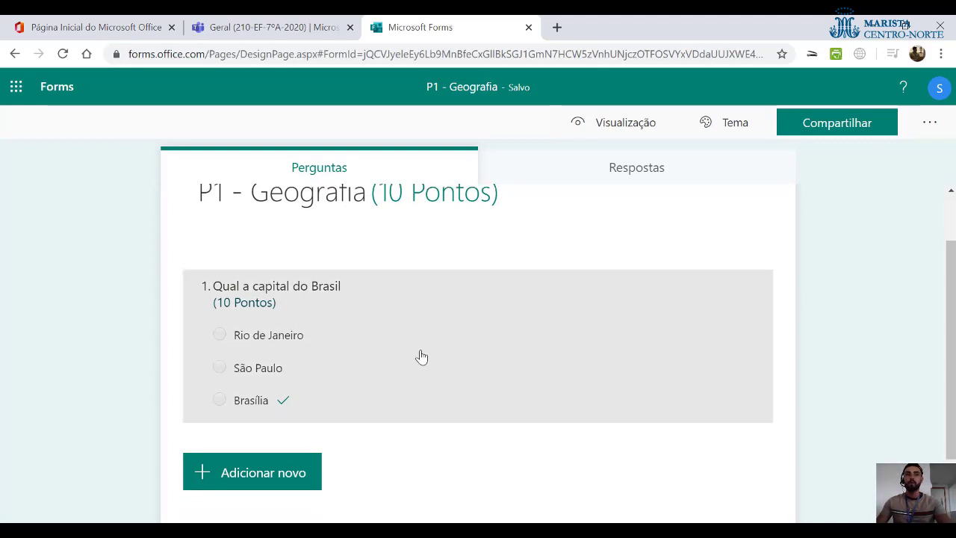
scroll(433, 373, "up", 1)
scroll(459, 411, "down", 1)
scroll(478, 377, "up", 1)
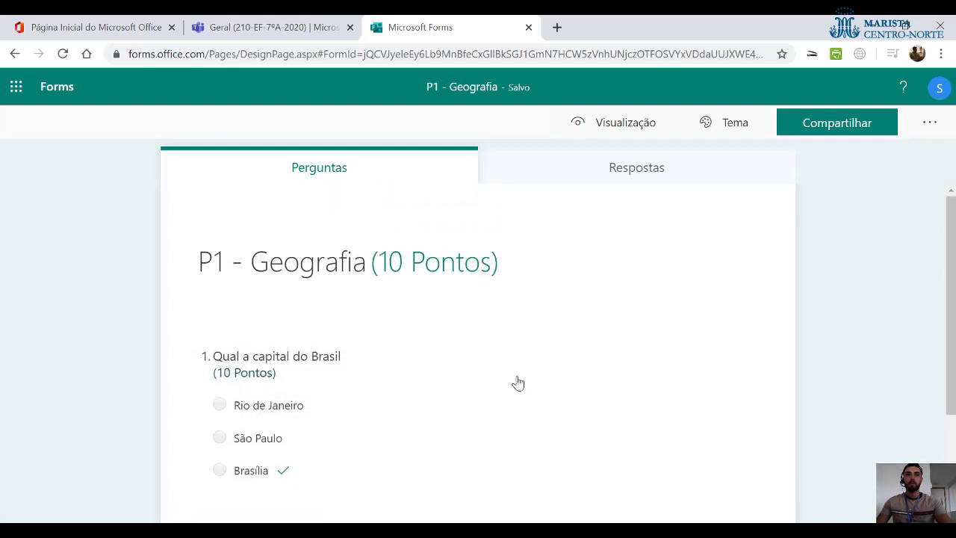
Add a new section after the first question and title it "Vídeo explicativo sobre a capital do Brasil".
scroll(527, 397, "down", 1)
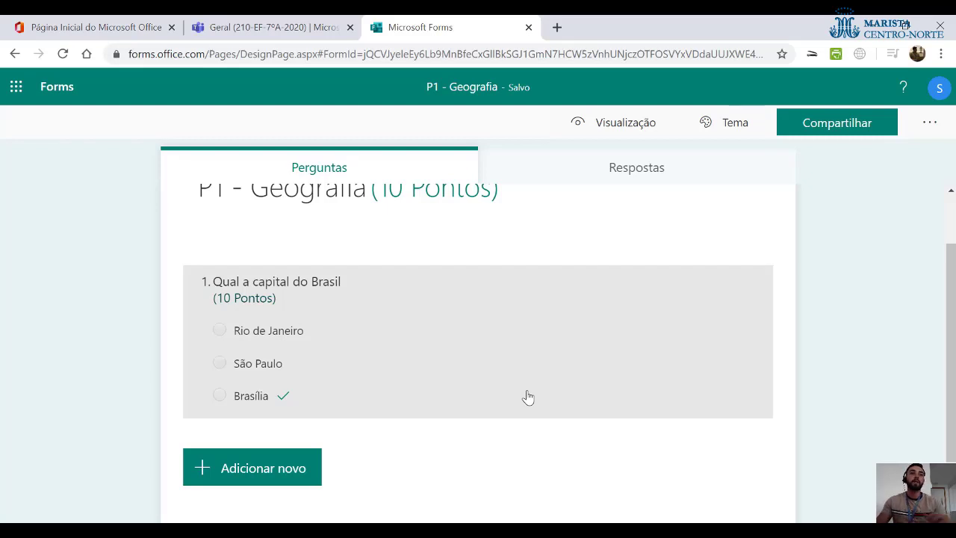
scroll(487, 356, "down", 1)
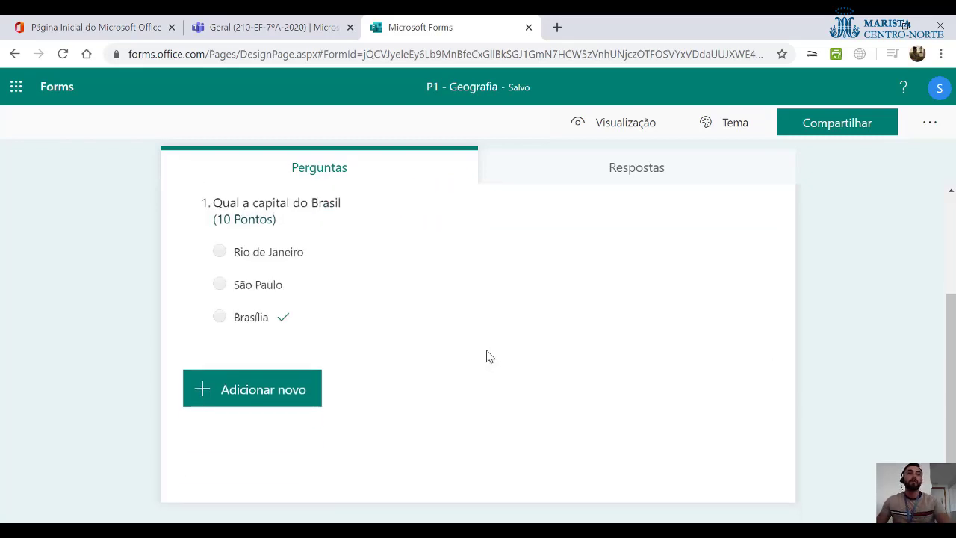
left_click(268, 404)
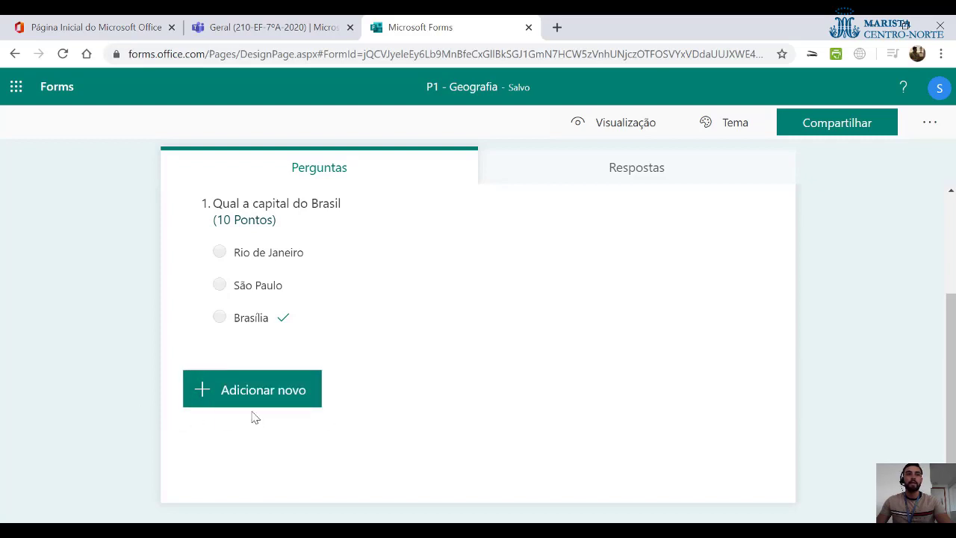
left_click(267, 400)
left_click(646, 394)
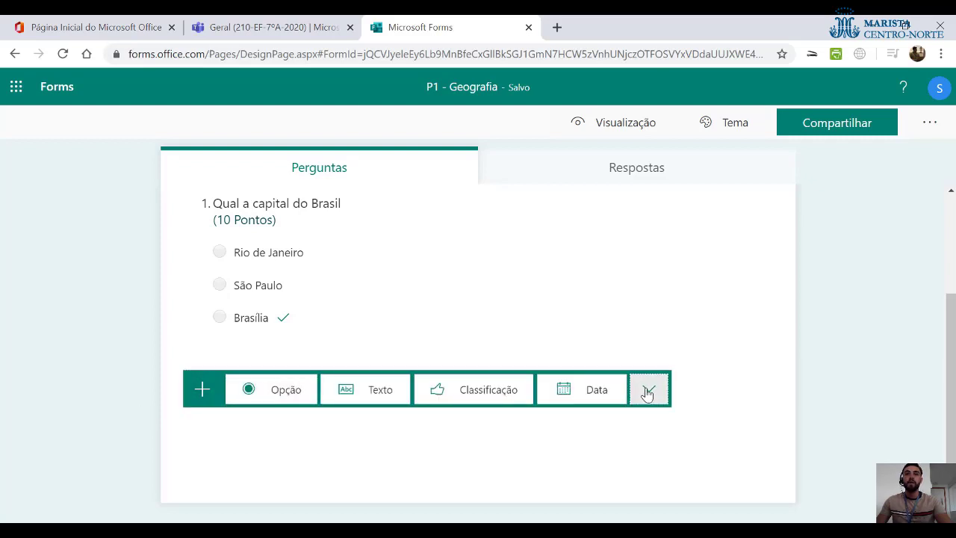
left_click(730, 513)
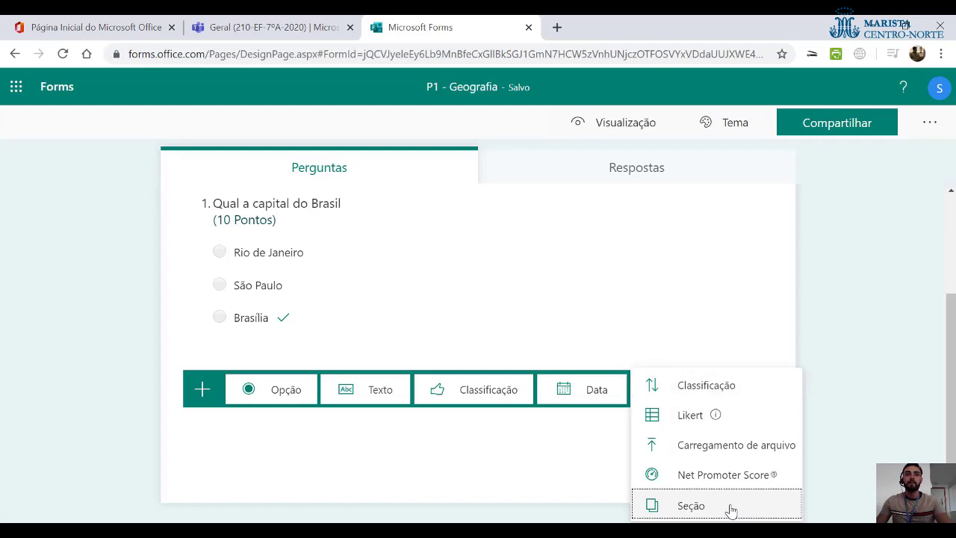
type("V")
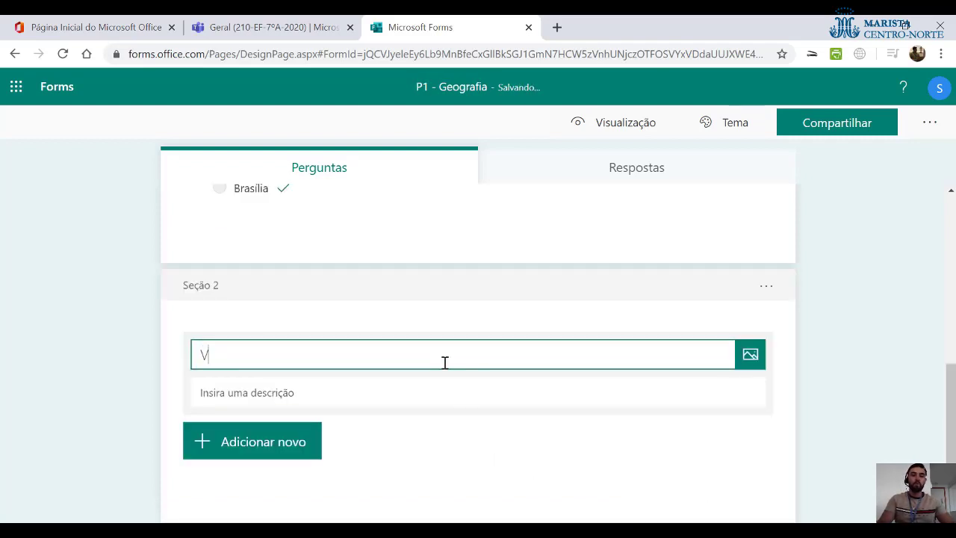
type("ídeo explicativo ")
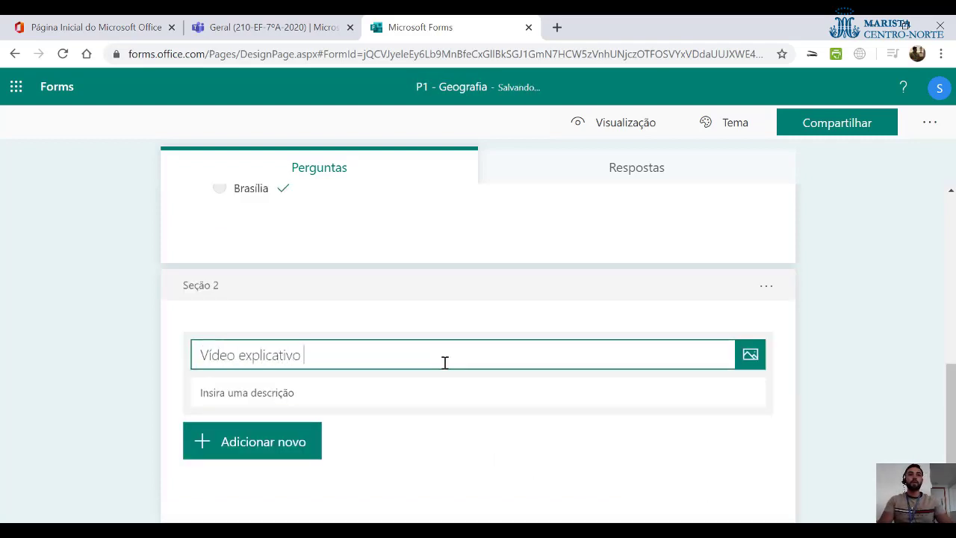
type("sobre a capit")
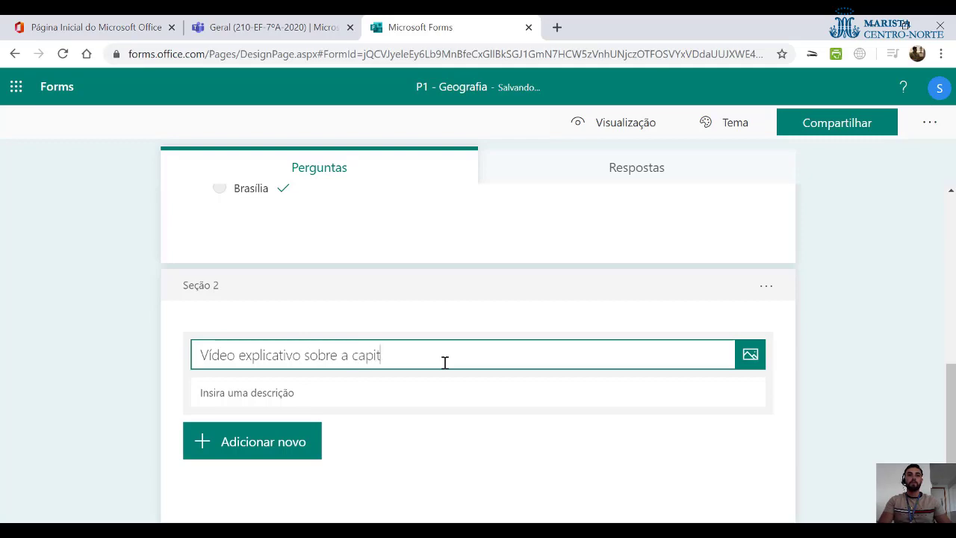
type("al do Brasil")
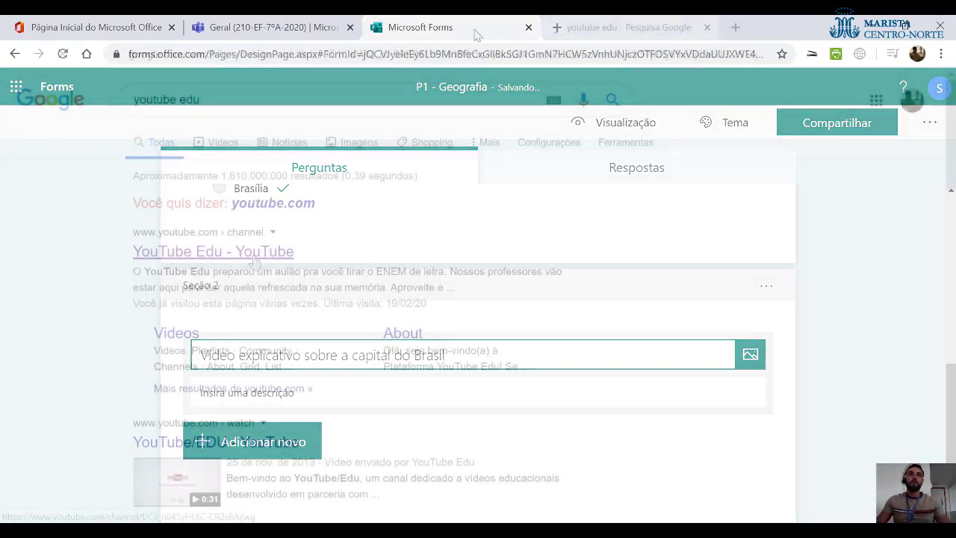
Open the YouTube Edu channel from the Google results and search YouTube for "capital do brasil".
left_click(228, 254)
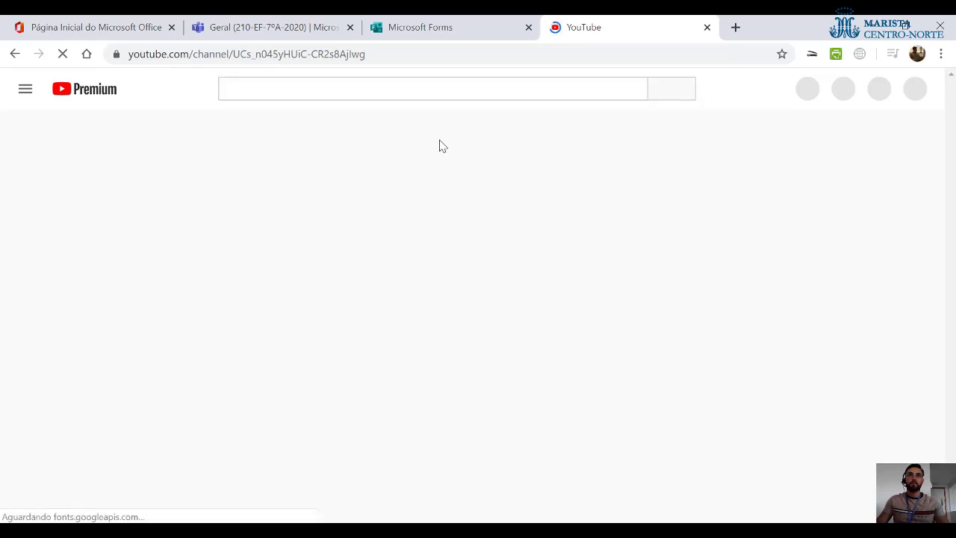
left_click(549, 90)
type("capit")
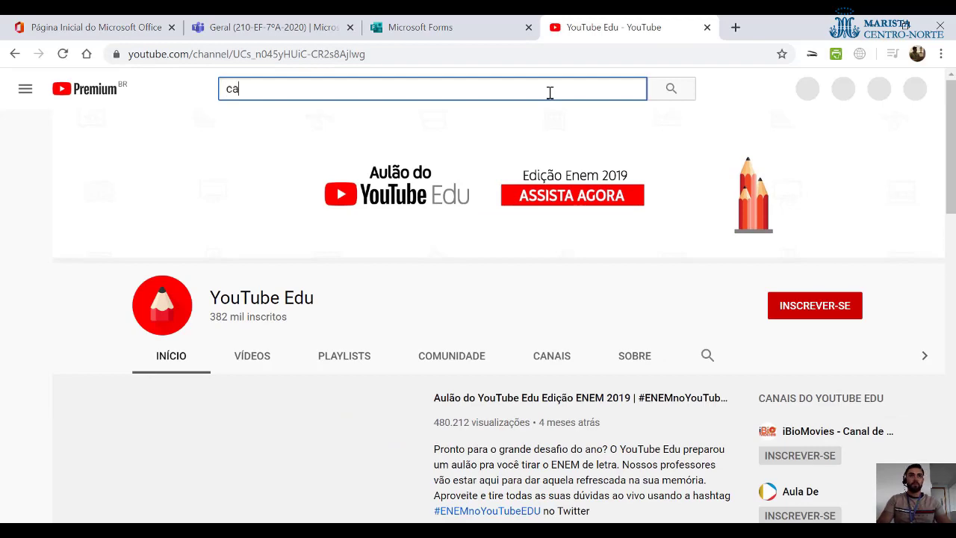
type("sil")
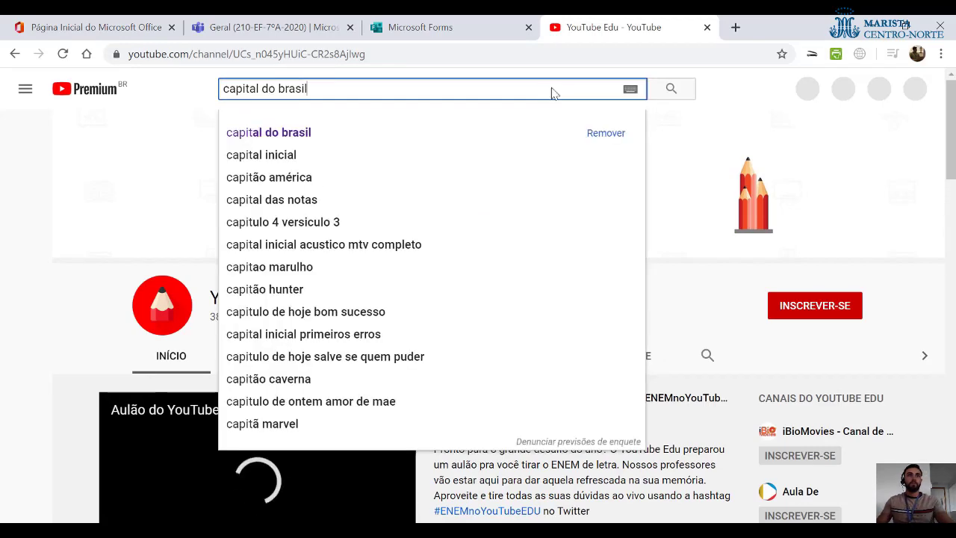
key("Return")
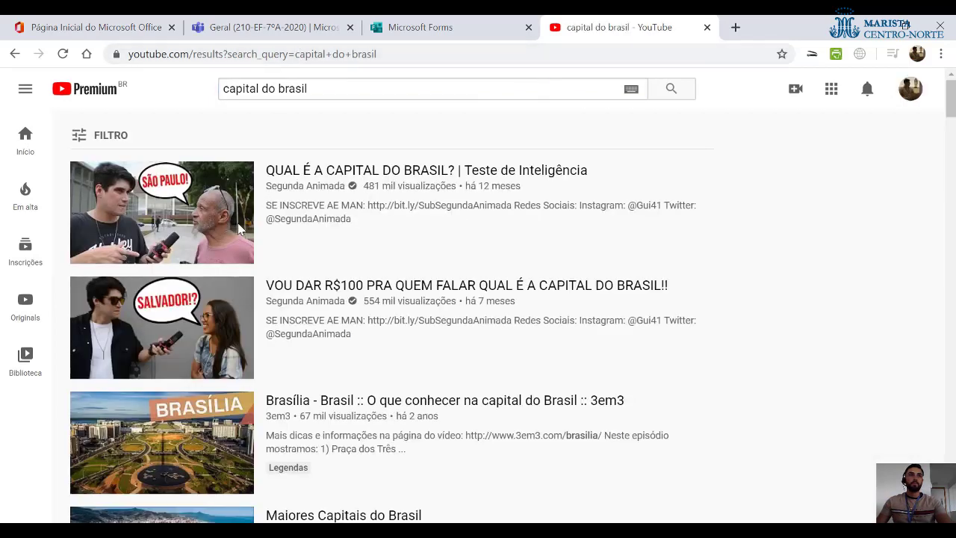
Copy the URL of the YouTube video "QUAL É A CAPITAL DO BRASIL? | Teste de Inteligência" and return to Microsoft Forms.
left_click(164, 213)
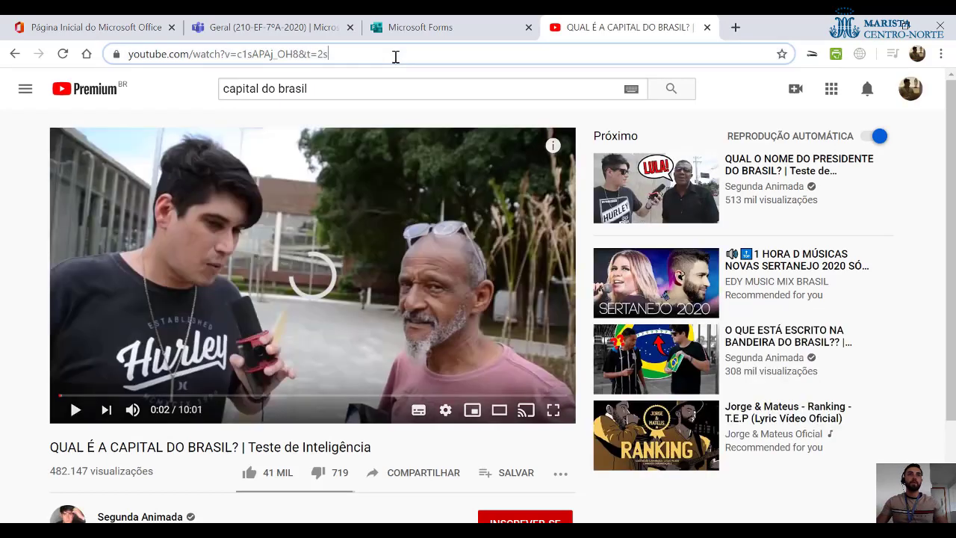
left_click(396, 53)
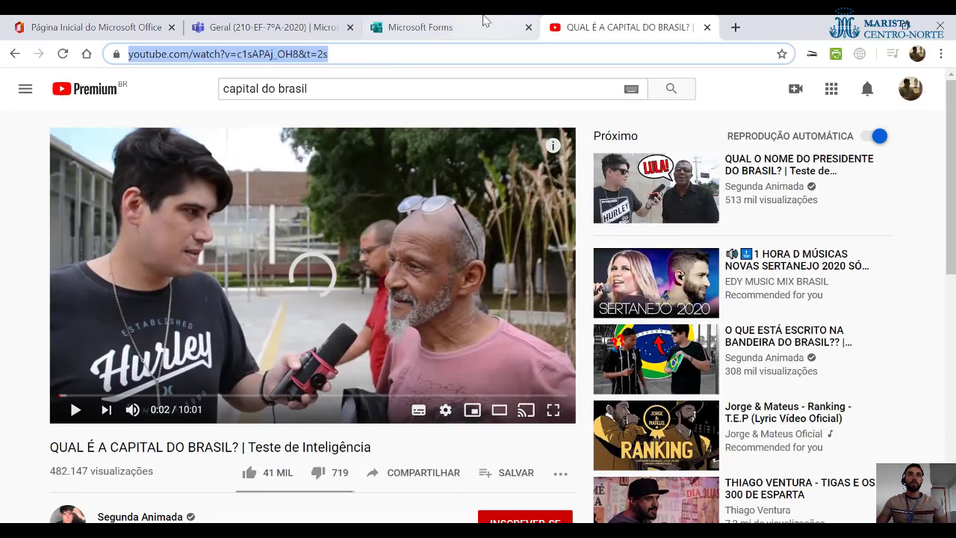
left_click(483, 22)
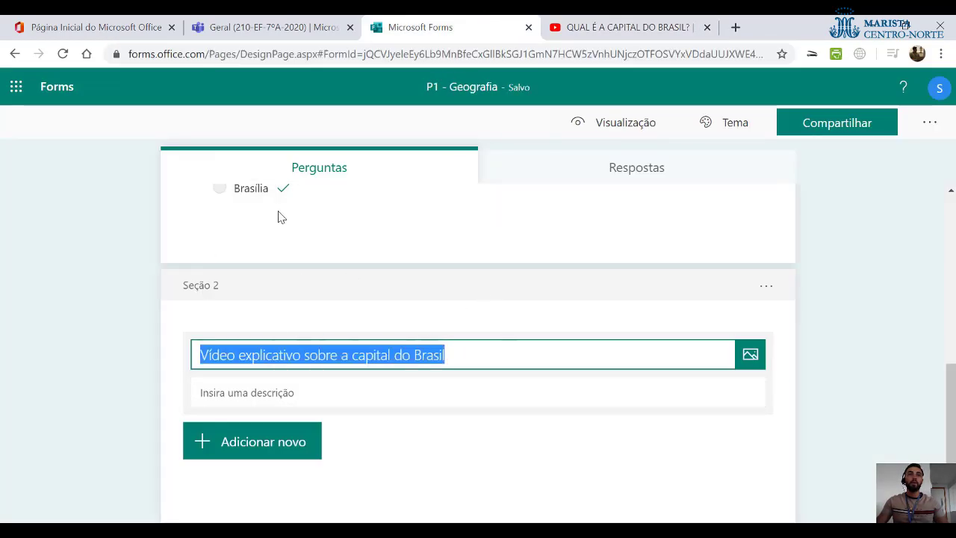
Insert the video from the copied YouTube URL under the title of section 2, and check its placement in the quiz.
left_click(751, 357)
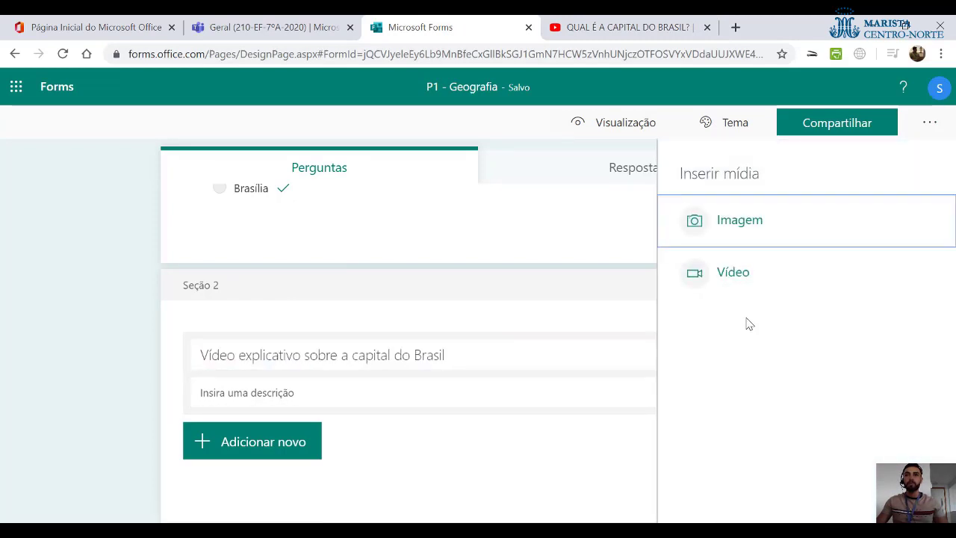
left_click(755, 283)
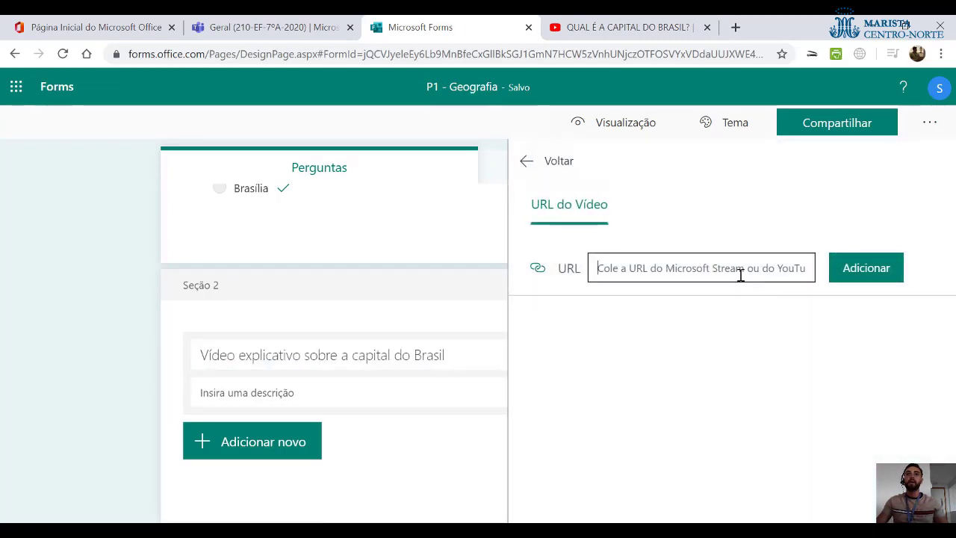
key("ctrl+v")
left_click(872, 280)
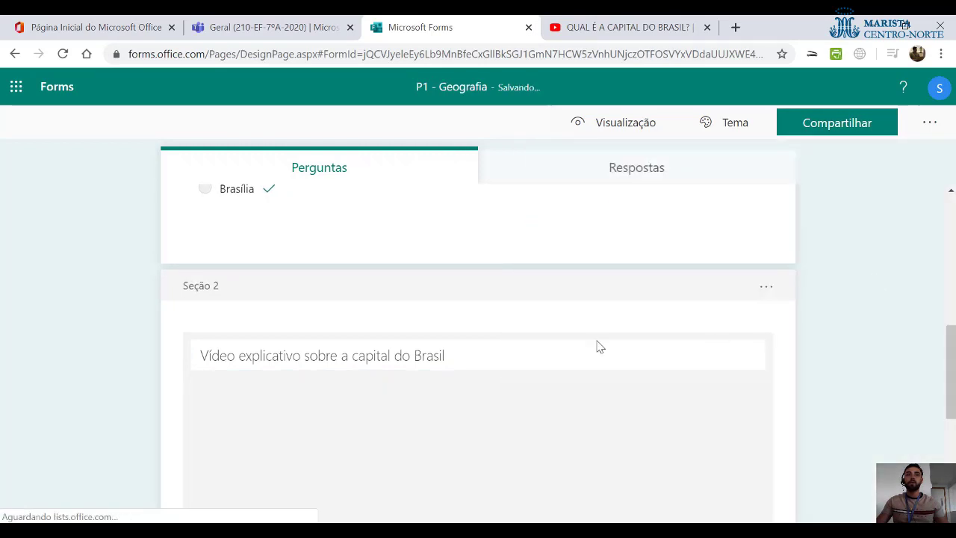
left_click(46, 311)
scroll(53, 307, "down", 2)
scroll(59, 306, "up", 3)
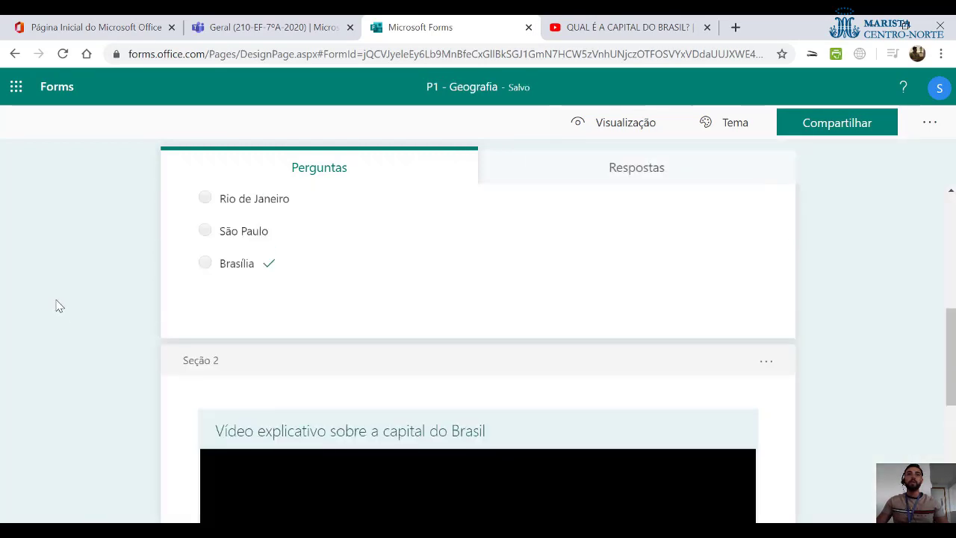
scroll(58, 306, "up", 3)
scroll(59, 306, "down", 2)
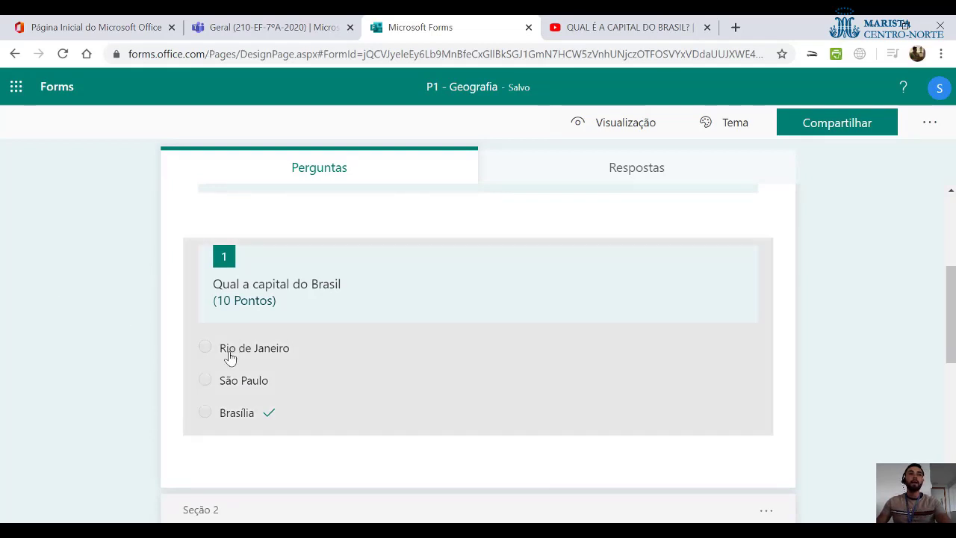
Open the quiz's branching options and route the Rio de Janeiro and São Paulo answers to section 2, the explanatory video.
scroll(105, 331, "down", 3)
scroll(126, 339, "down", 2)
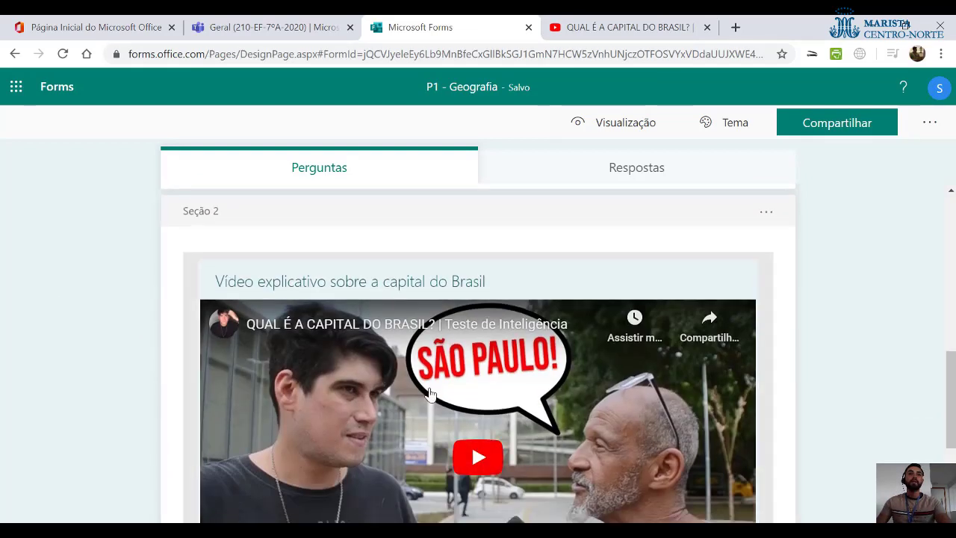
scroll(423, 401, "up", 4)
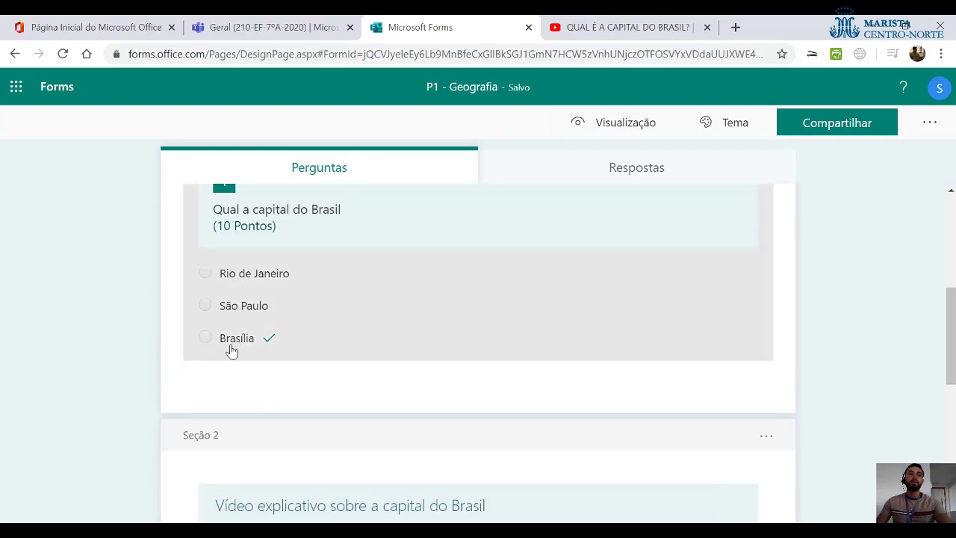
scroll(164, 336, "up", 1)
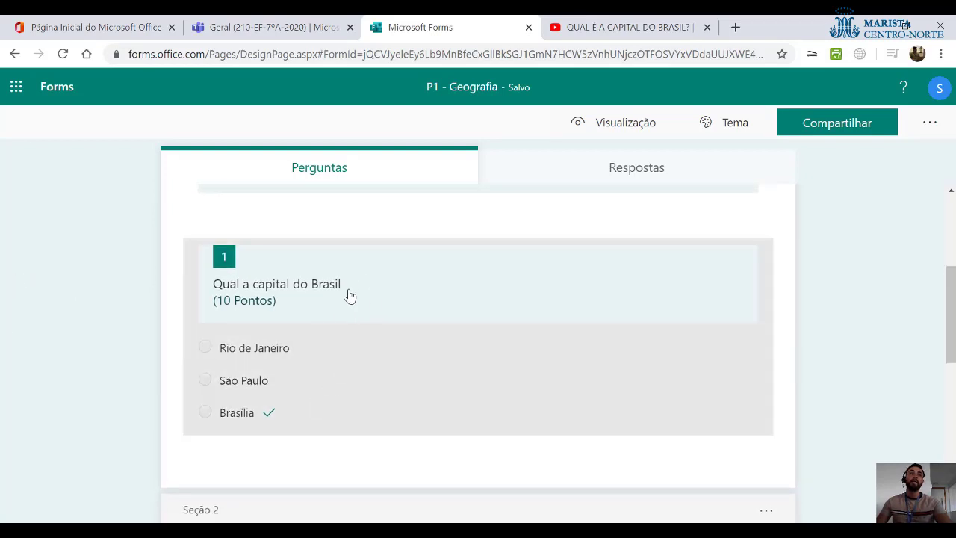
scroll(331, 298, "up", 3)
scroll(340, 301, "up", 1)
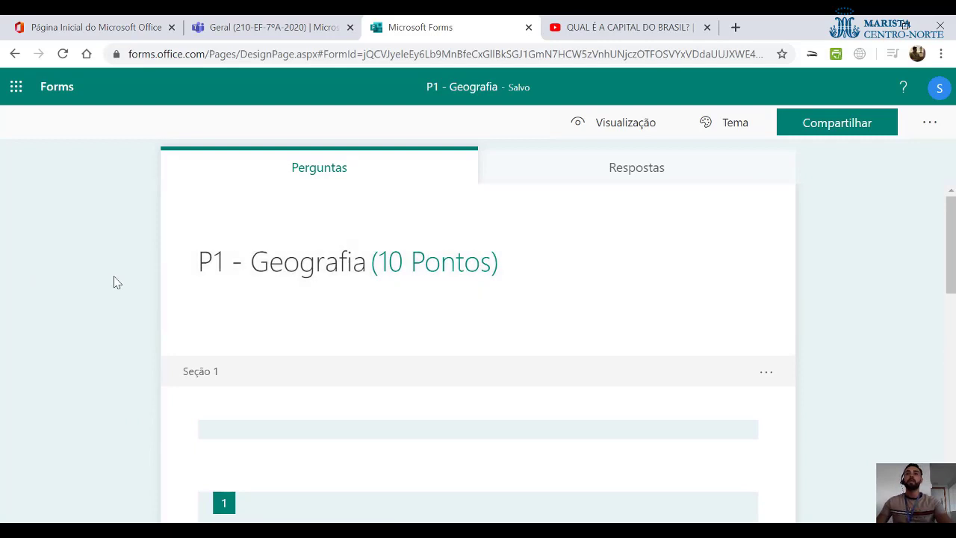
left_click(933, 126)
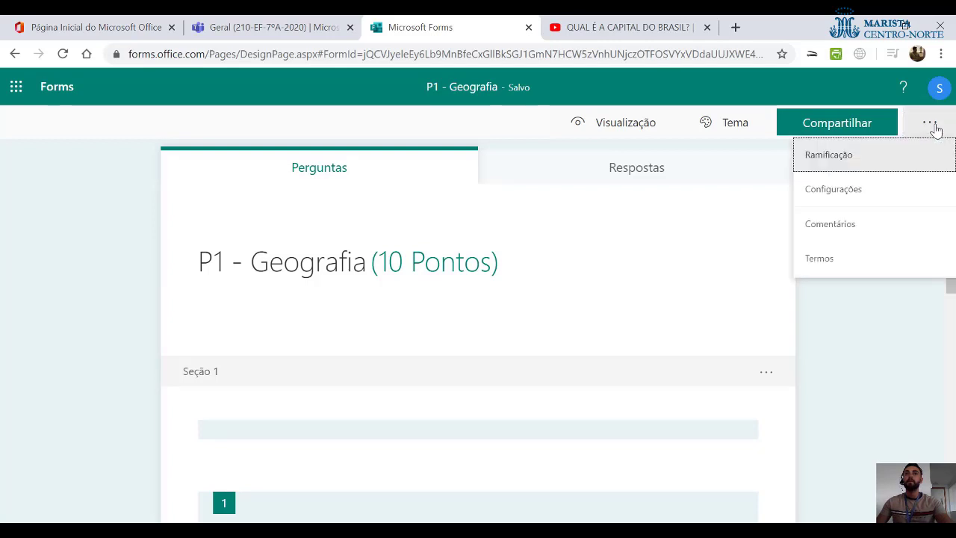
left_click(868, 162)
scroll(744, 147, "down", 3)
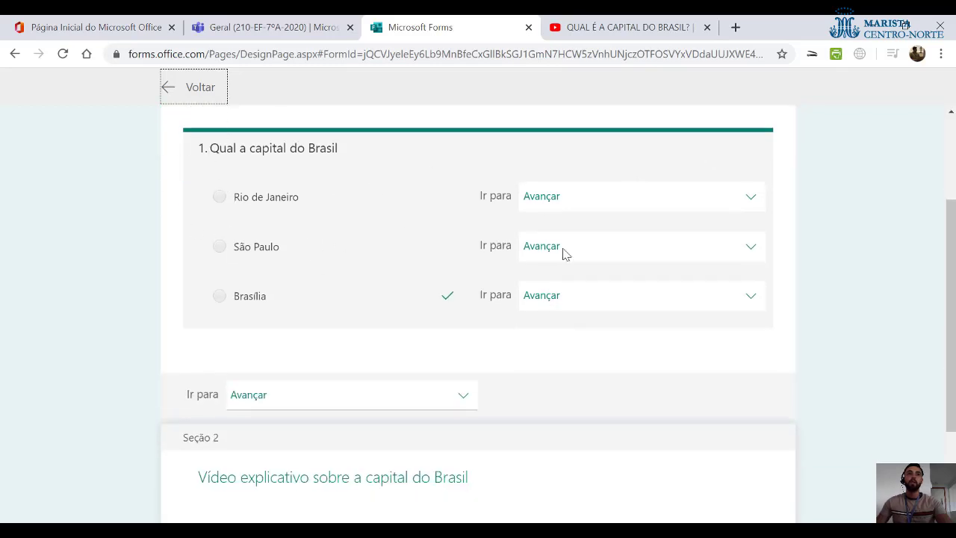
left_click(733, 207)
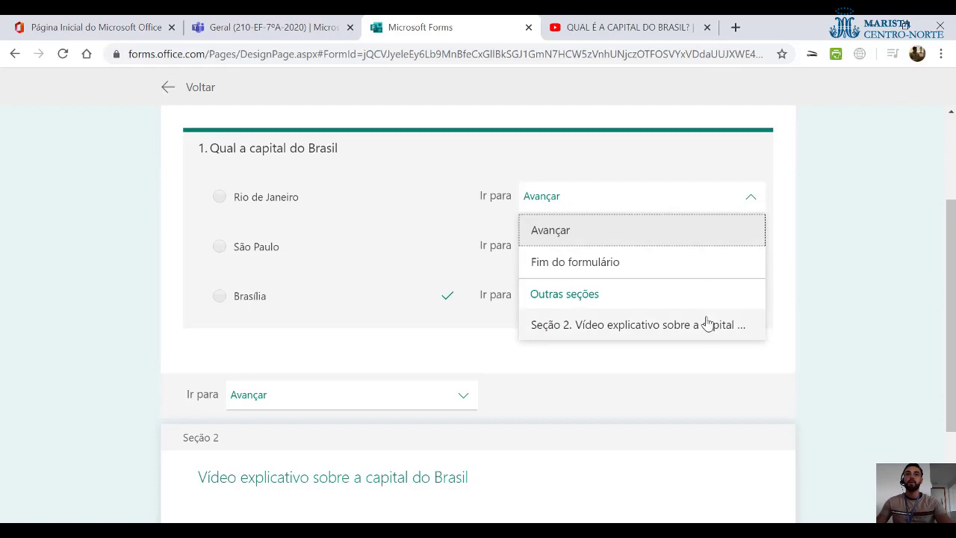
left_click(707, 324)
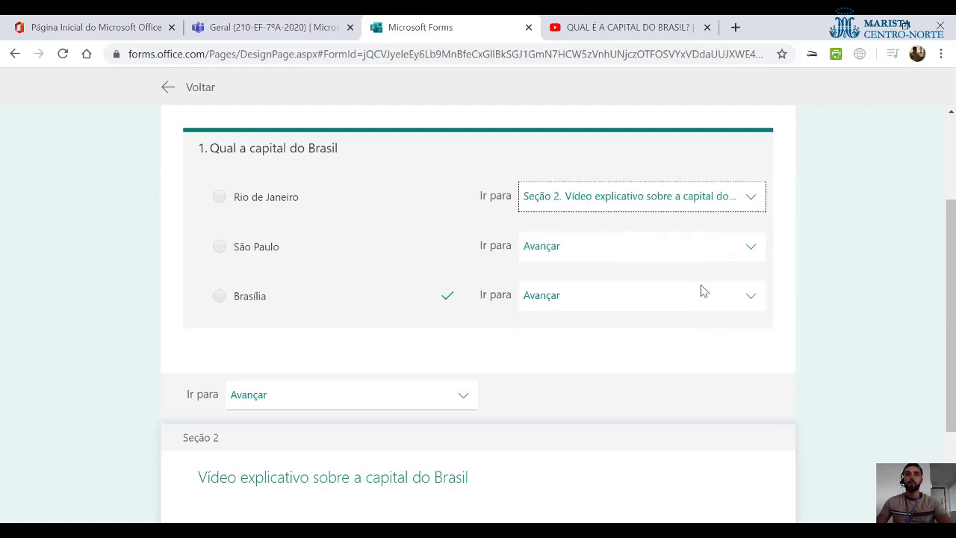
left_click(751, 248)
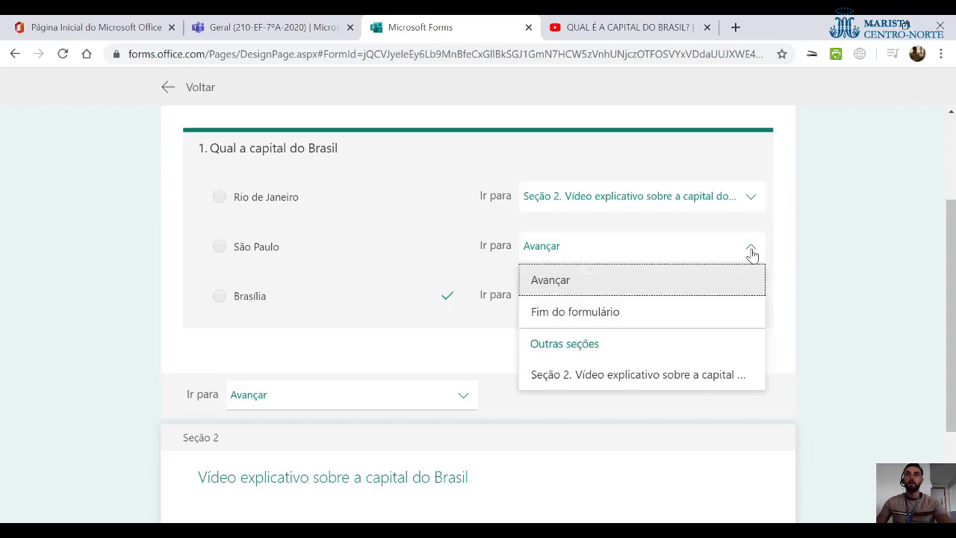
left_click(715, 372)
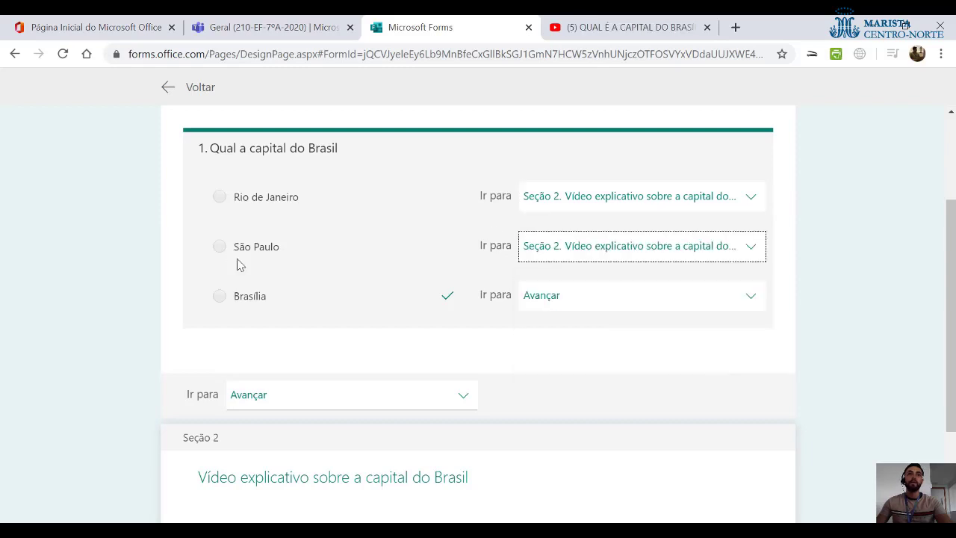
Route the Brasília answer to "Fim do formulário" and return from the branching options to the quiz questions.
left_click(700, 298)
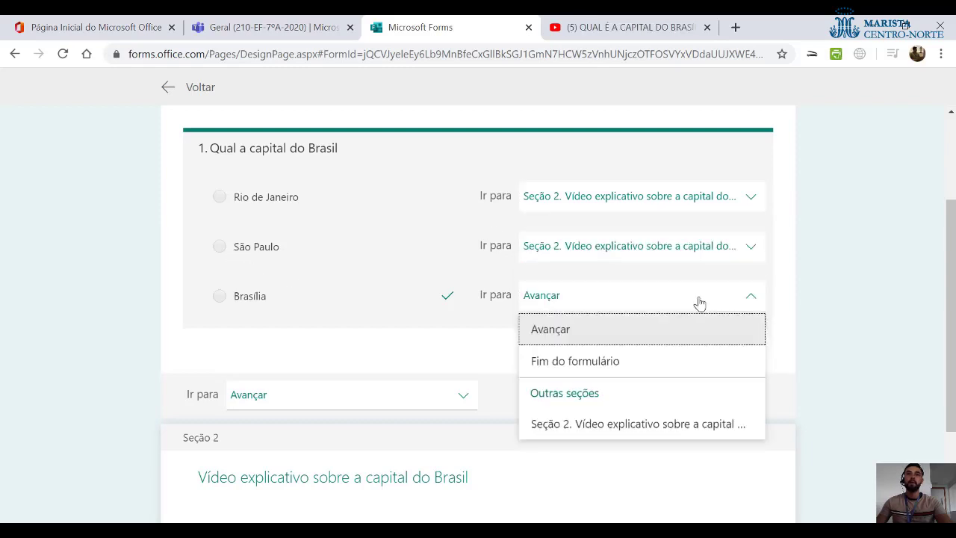
left_click(699, 363)
scroll(837, 258, "down", 2)
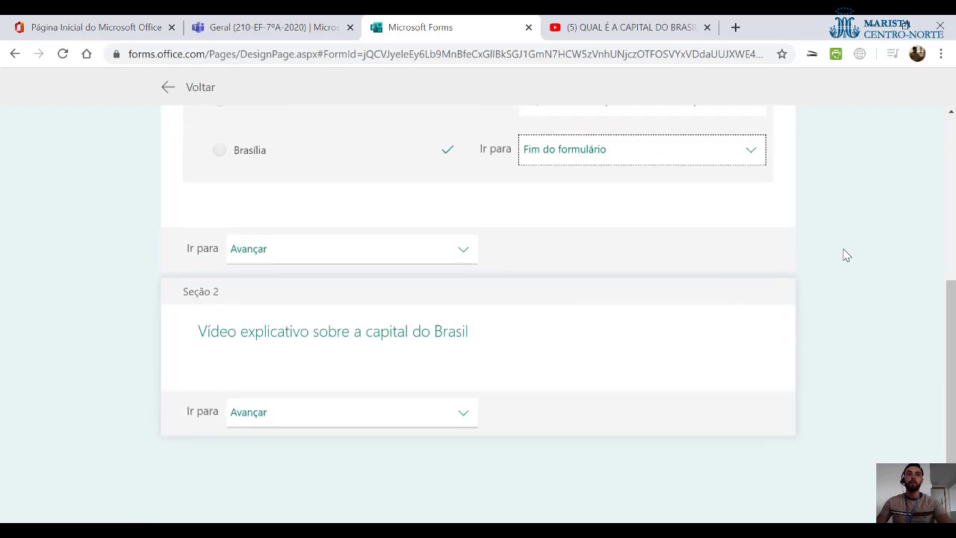
scroll(846, 255, "up", 4)
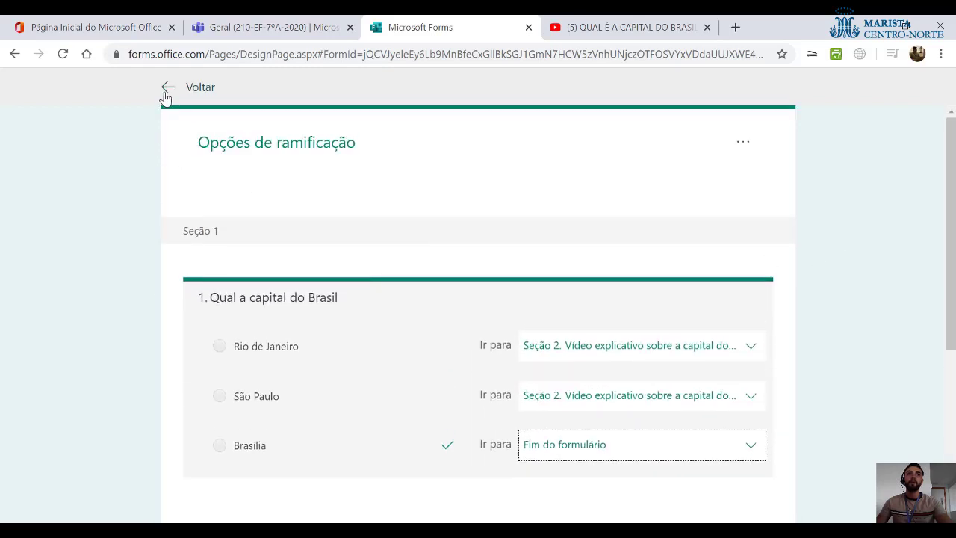
left_click(166, 96)
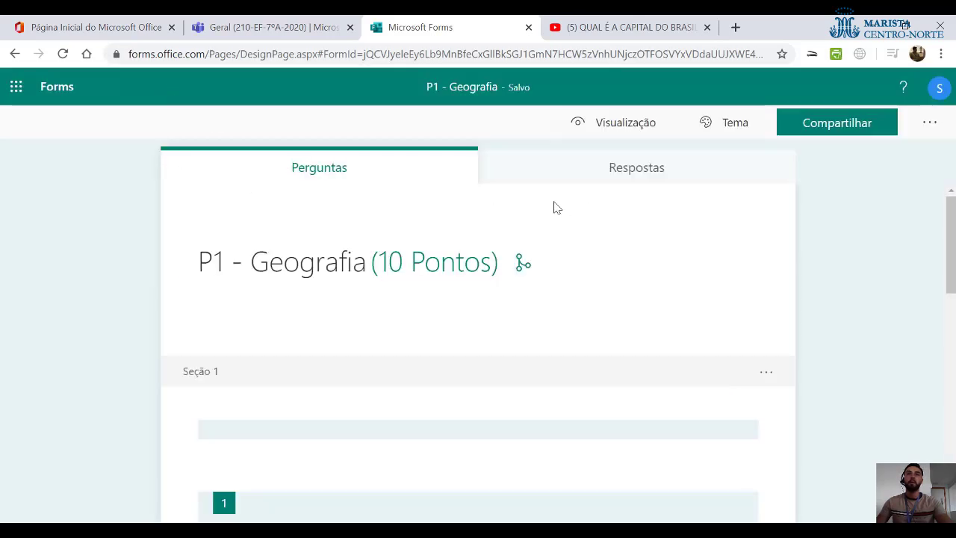
Open question 1, "Qual a capital do Brasil", for editing and make it required.
scroll(814, 228, "down", 4)
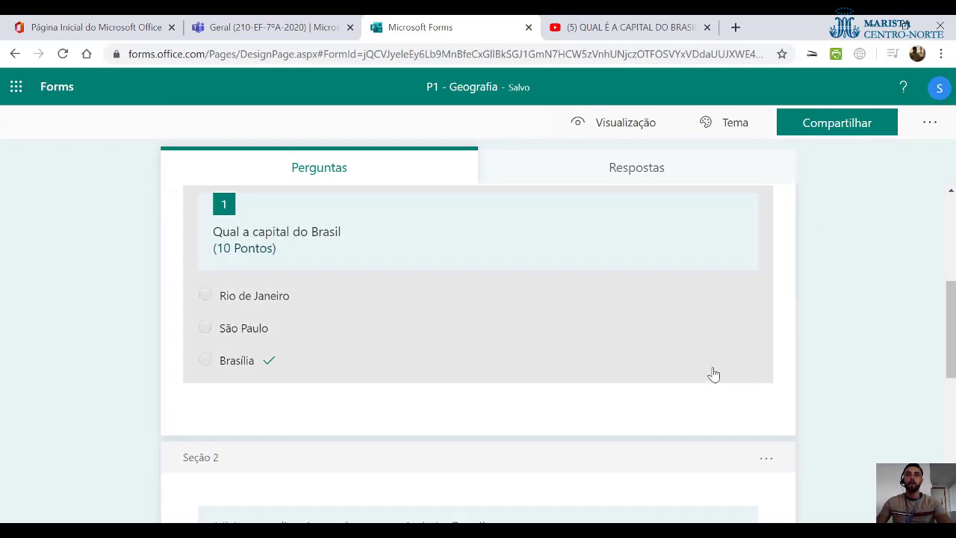
scroll(747, 371, "up", 1)
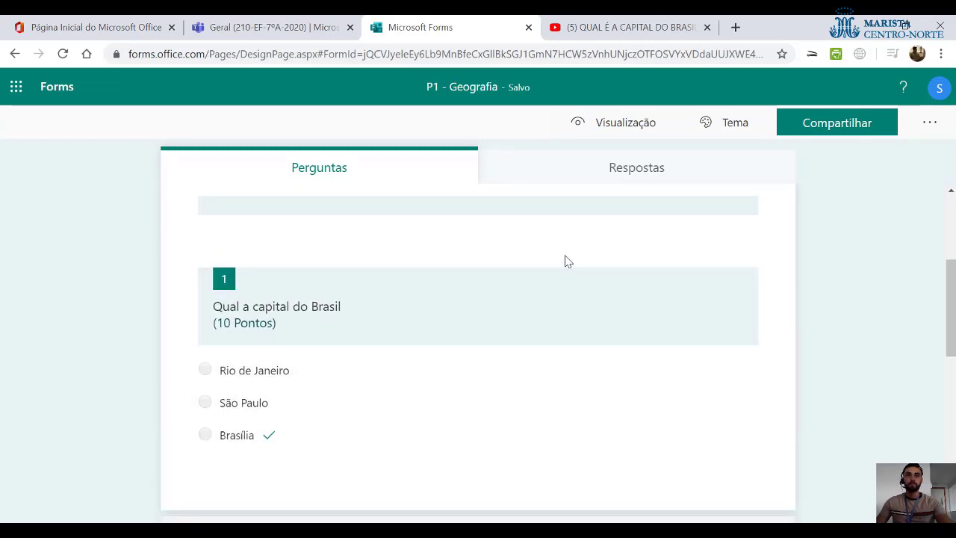
left_click(564, 279)
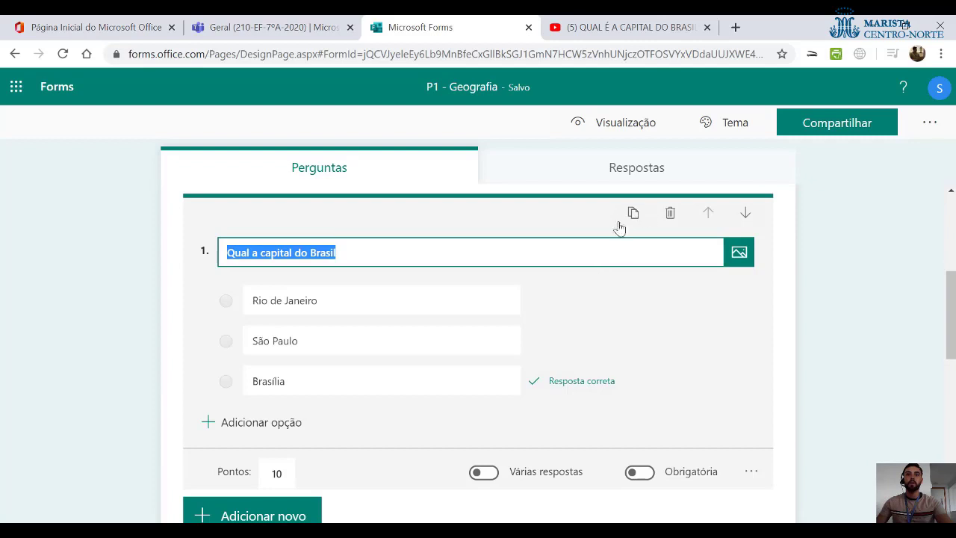
scroll(623, 231, "down", 1)
scroll(522, 292, "up", 1)
left_click(639, 474)
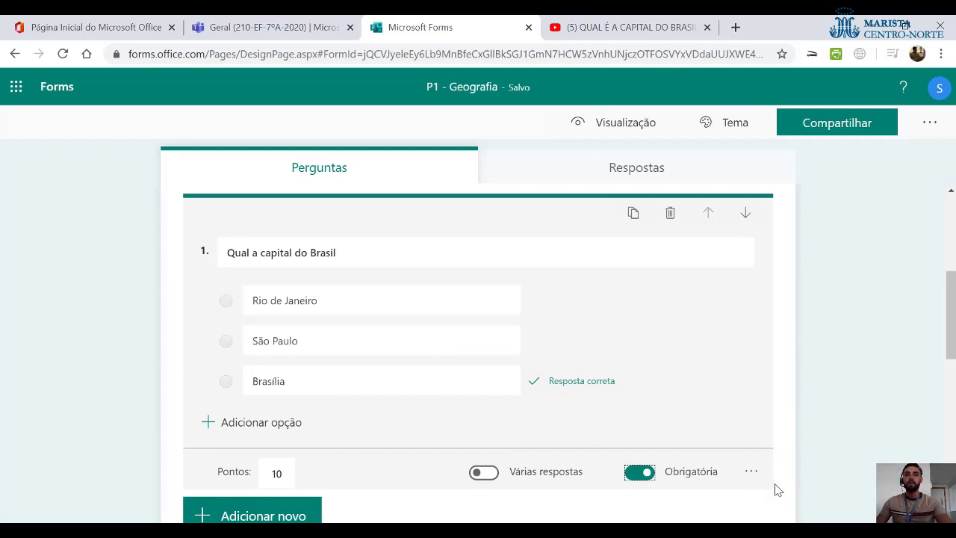
Set the answer options of question 1 to appear in random order.
left_click(750, 477)
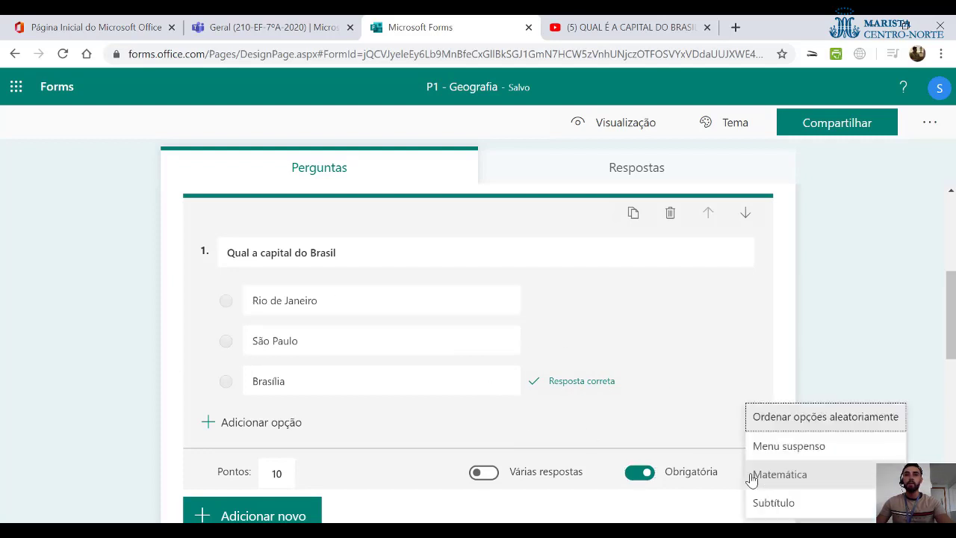
scroll(793, 371, "down", 1)
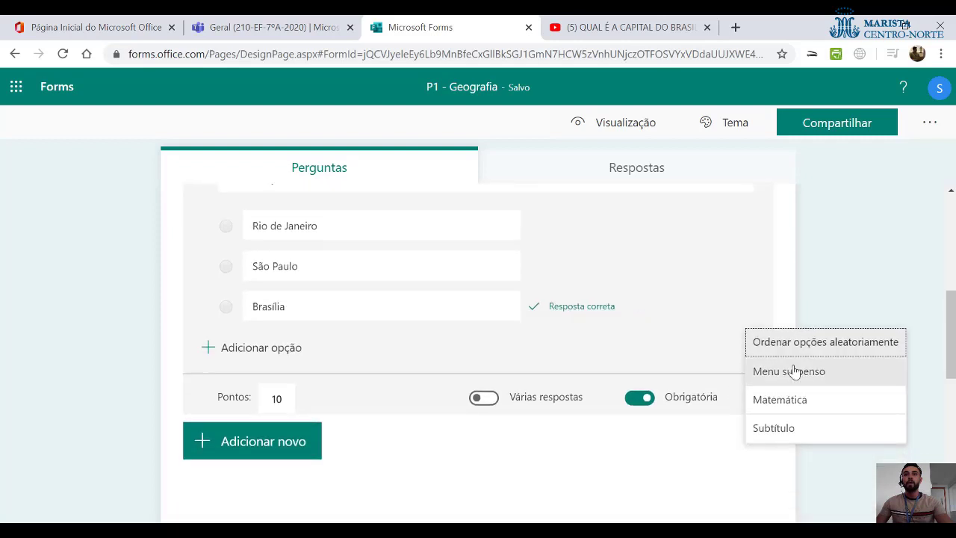
left_click(858, 348)
Preview the quiz, answer question 1 with São Paulo, and advance to examine the page that follows.
scroll(757, 337, "down", 5)
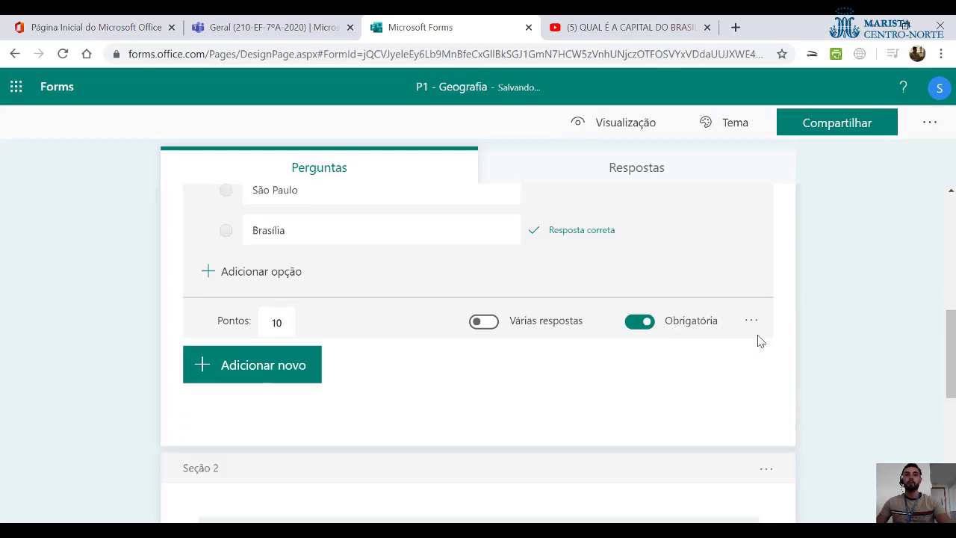
scroll(761, 342, "up", 10)
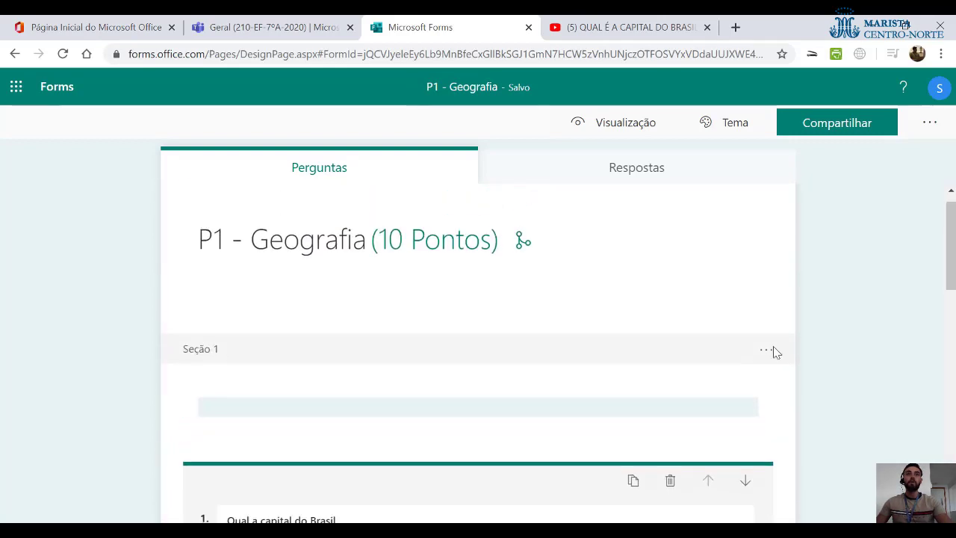
scroll(697, 314, "down", 1)
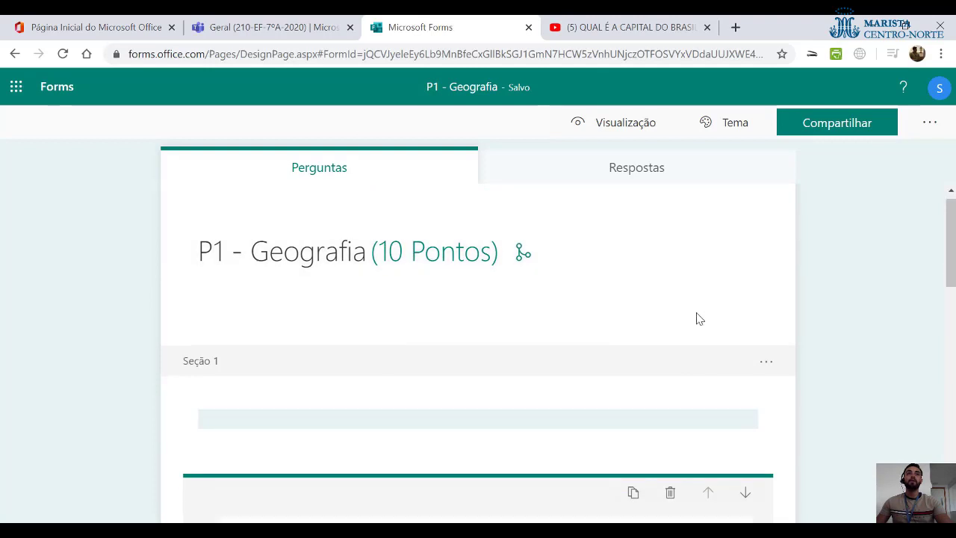
scroll(743, 308, "up", 1)
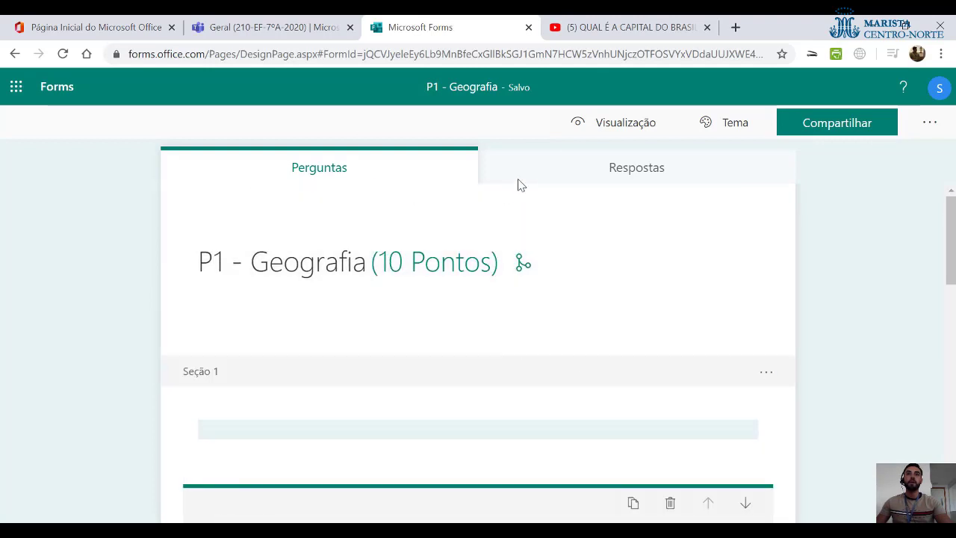
left_click(632, 123)
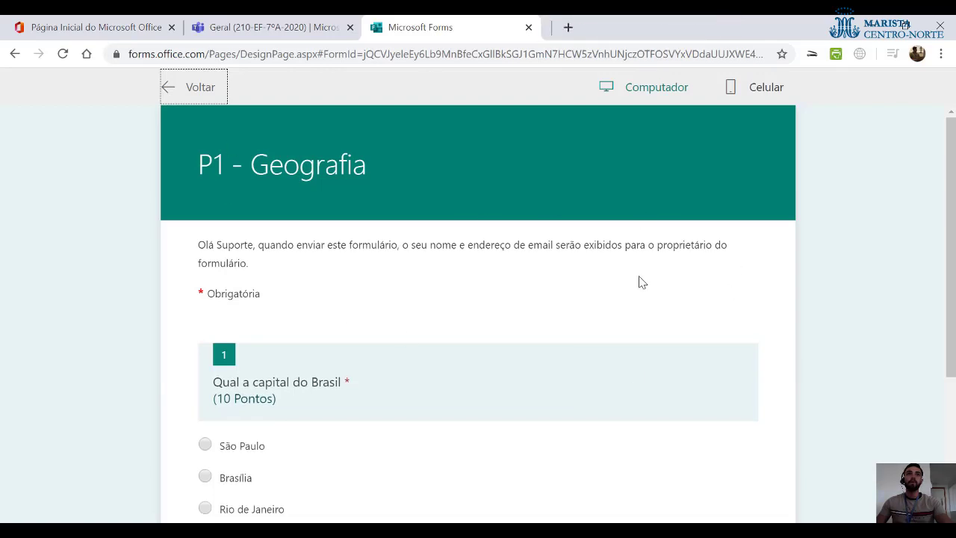
scroll(232, 179, "down", 2)
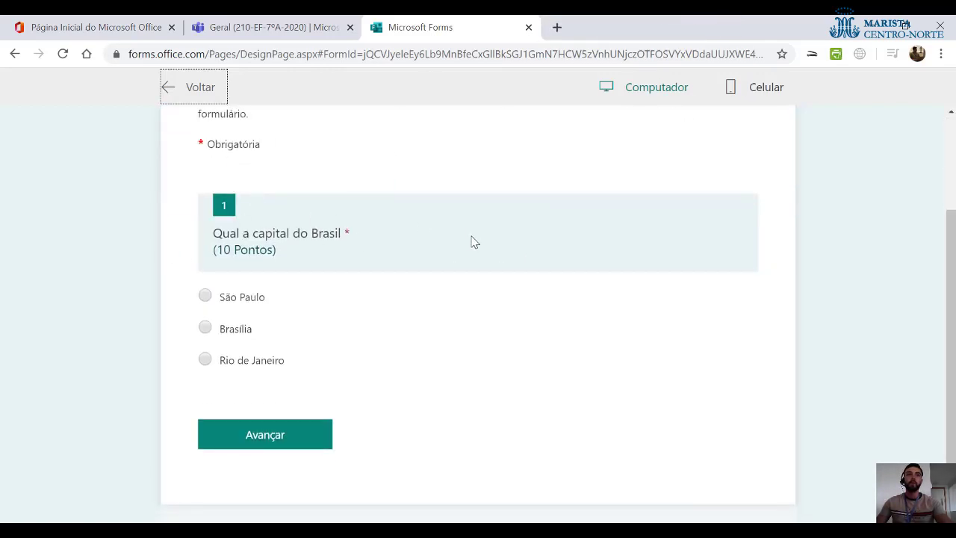
left_click(206, 297)
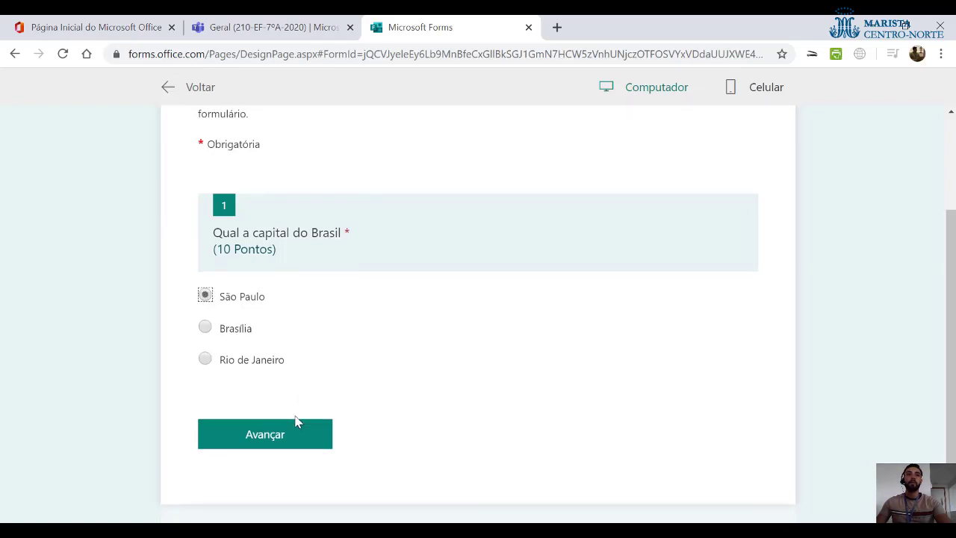
left_click(291, 433)
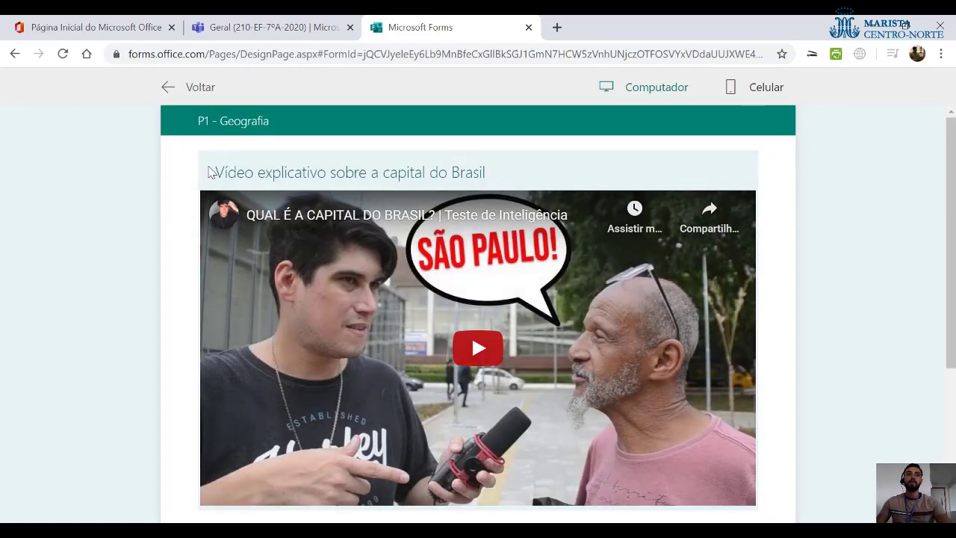
scroll(424, 259, "down", 2)
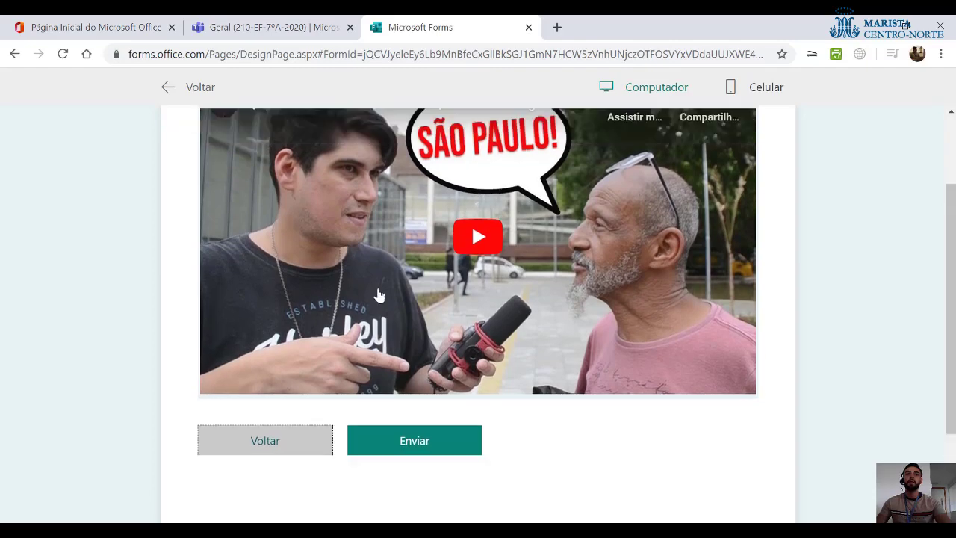
scroll(386, 333, "up", 2)
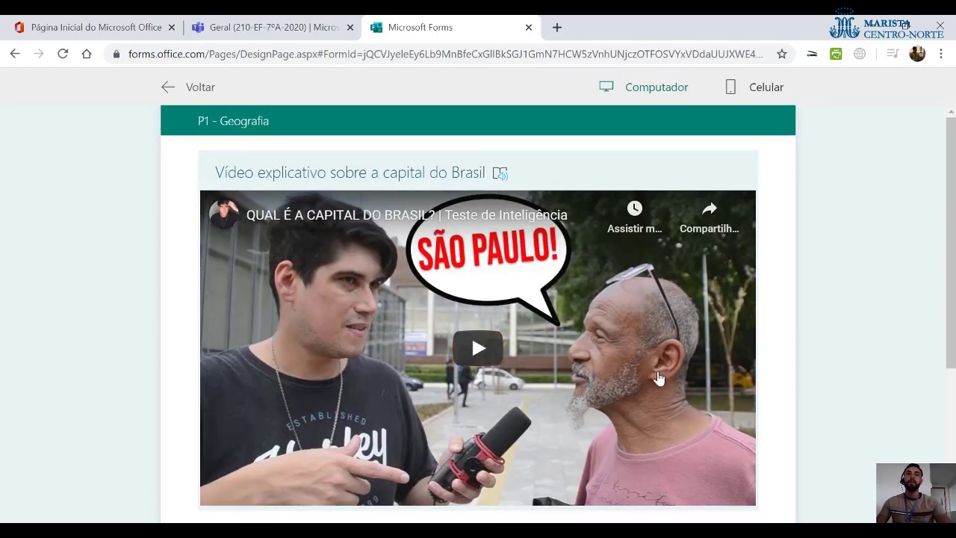
scroll(282, 430, "down", 2)
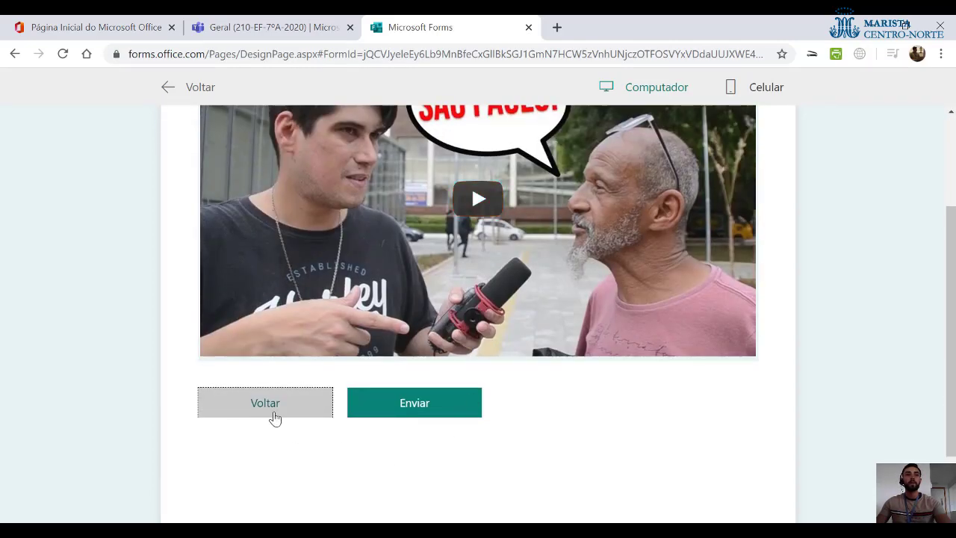
Go back to question 1 in the preview, change the answer to Rio de Janeiro, and advance to check its branch.
left_click(266, 403)
scroll(234, 344, "down", 2)
left_click(238, 305)
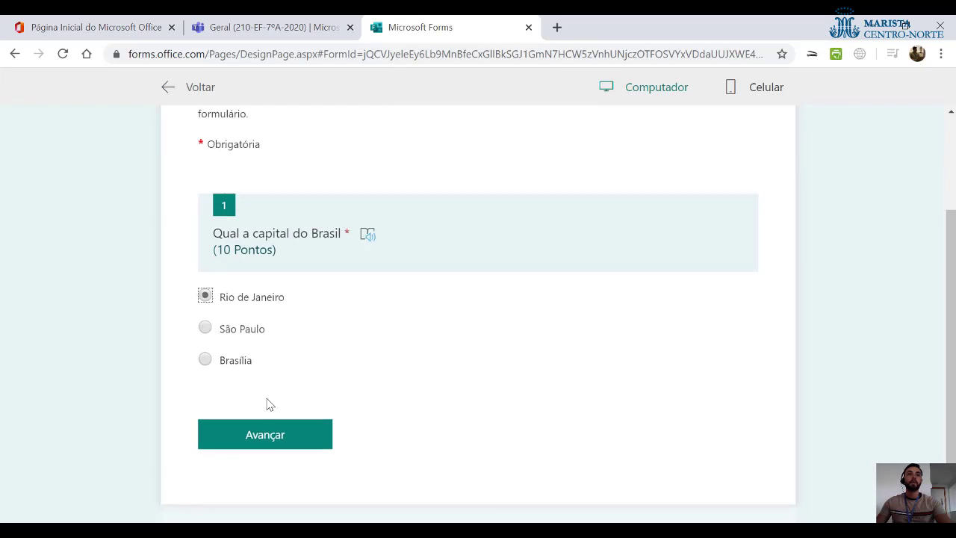
left_click(277, 444)
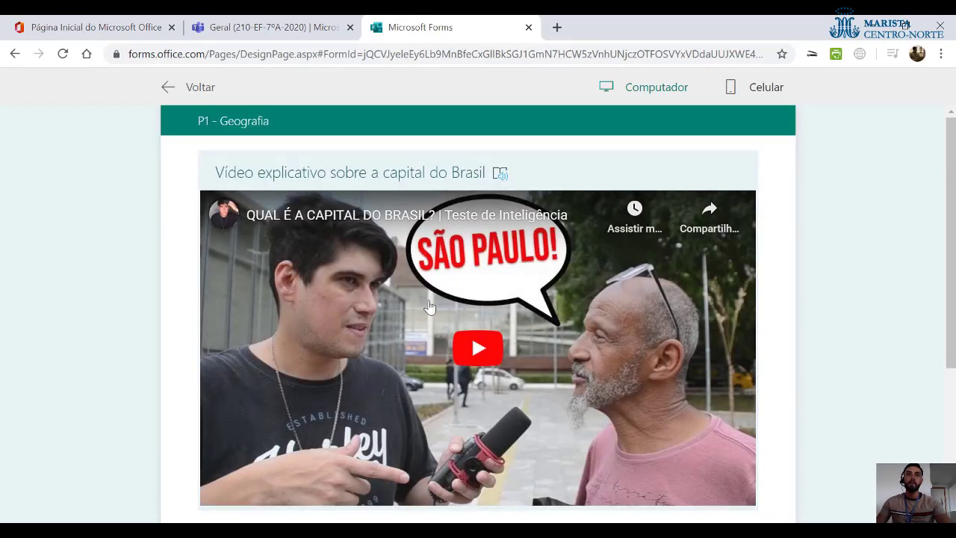
scroll(258, 415, "down", 1)
Return to question 1 in the preview and select Brasília to check its branch.
left_click(298, 476)
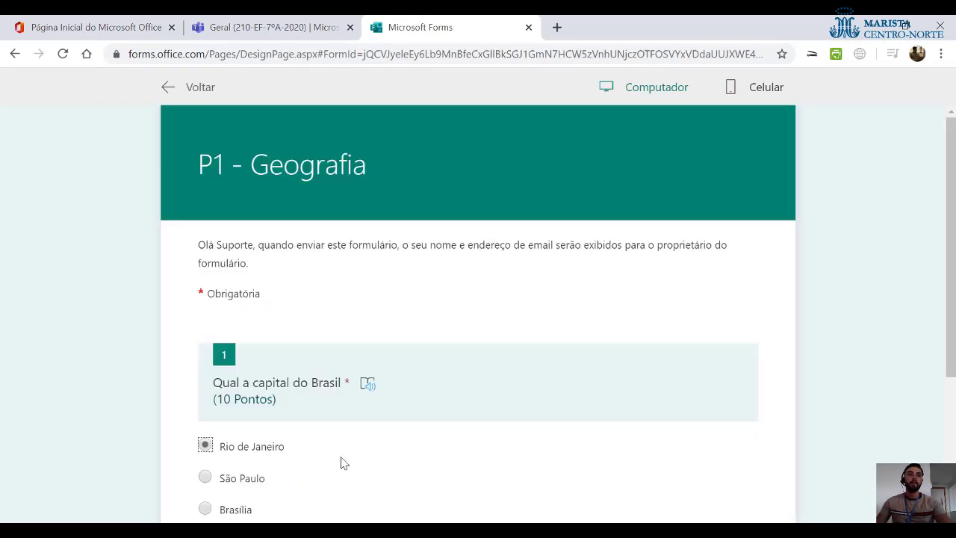
scroll(344, 462, "down", 3)
left_click(217, 297)
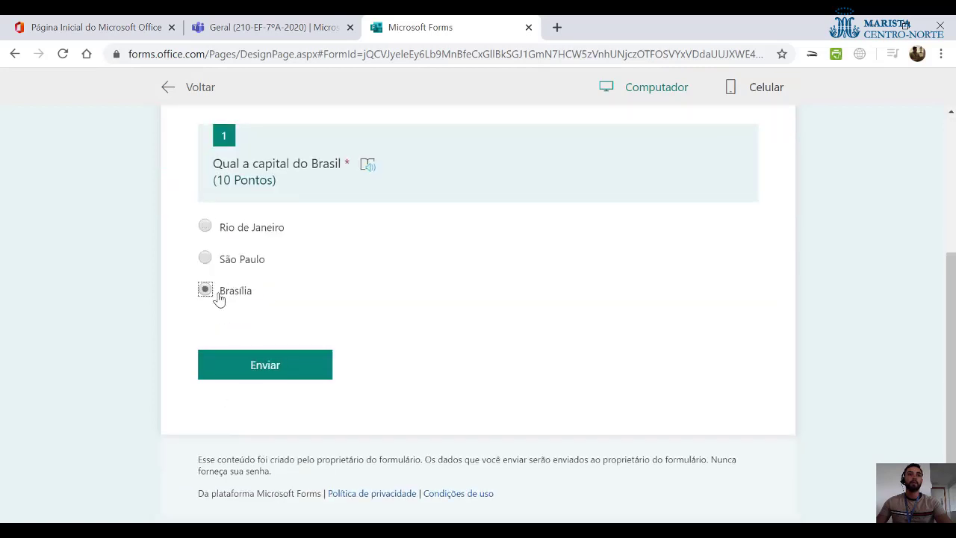
Submit the preview response with Brasília selected for question 1 and return to the quiz editor.
left_click(283, 376)
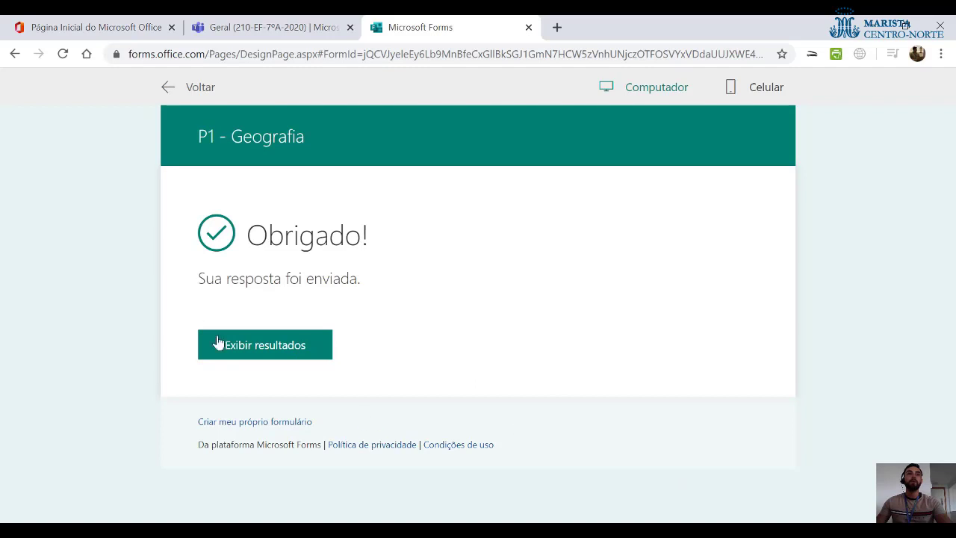
left_click(200, 90)
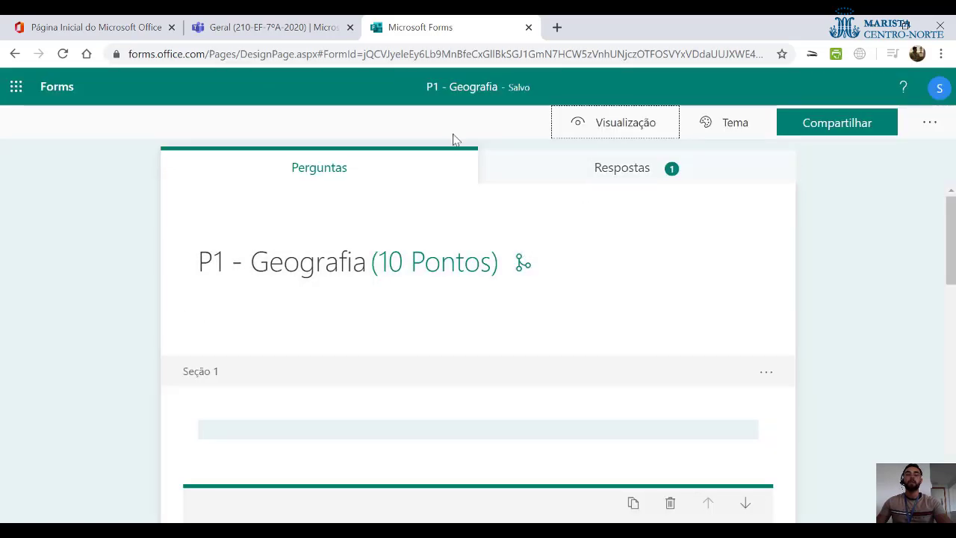
scroll(845, 258, "down", 1)
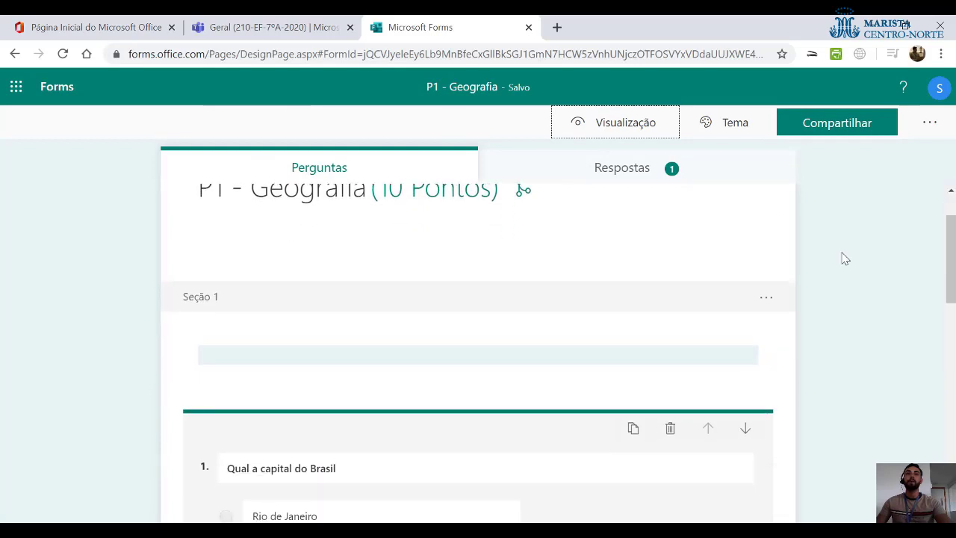
scroll(844, 259, "up", 1)
Examine the quiz's response summary, including the average score, the answer breakdown for question 1 and the score-posting option.
left_click(677, 178)
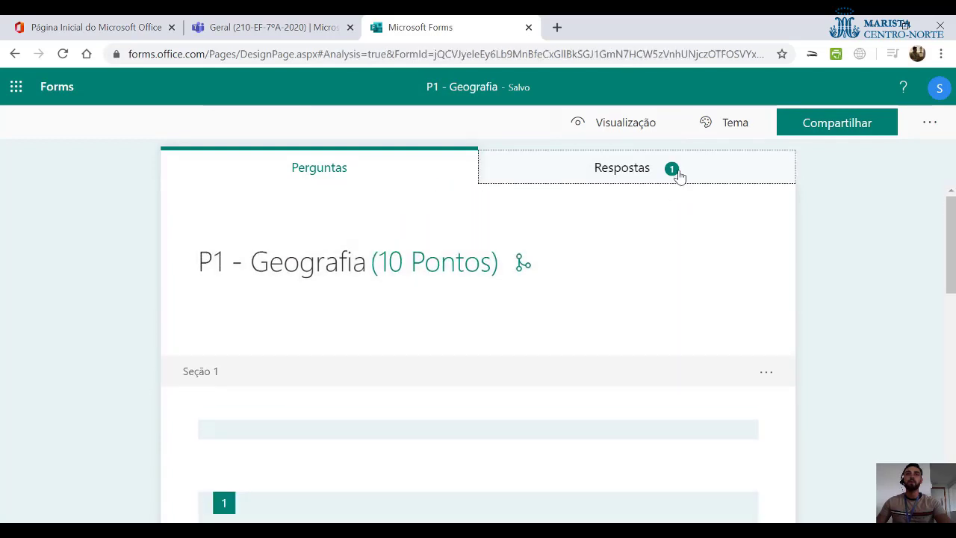
scroll(842, 220, "down", 2)
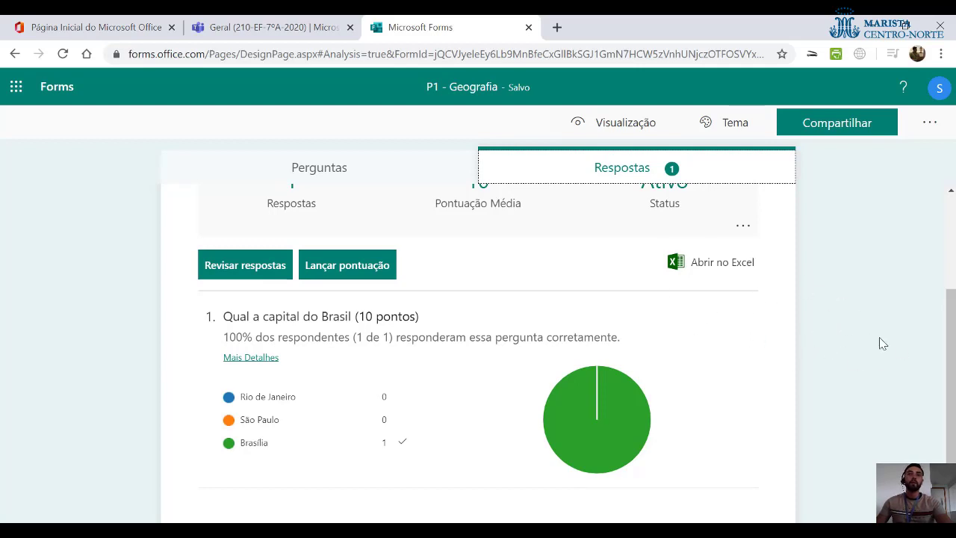
scroll(851, 323, "up", 1)
scroll(852, 325, "down", 1)
mouse_move(625, 420)
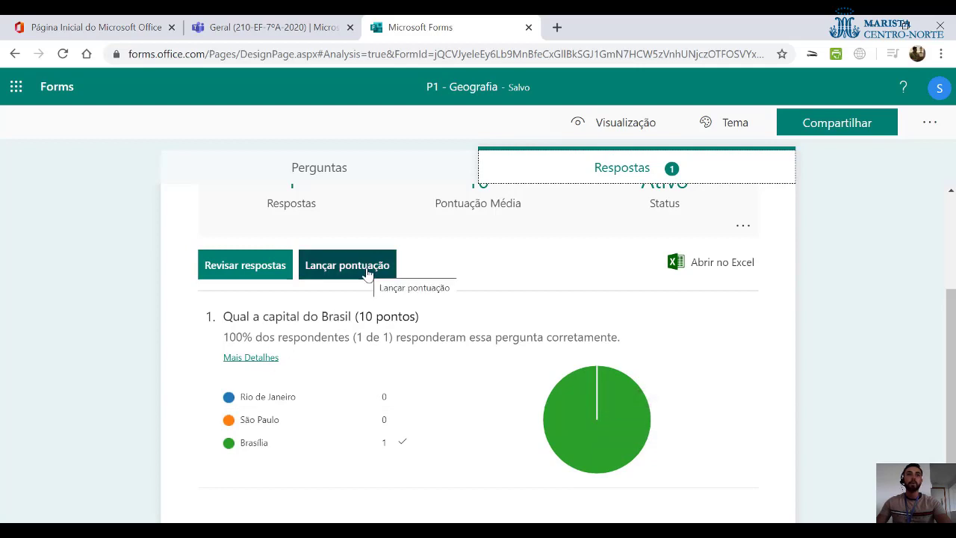
scroll(590, 377, "up", 2)
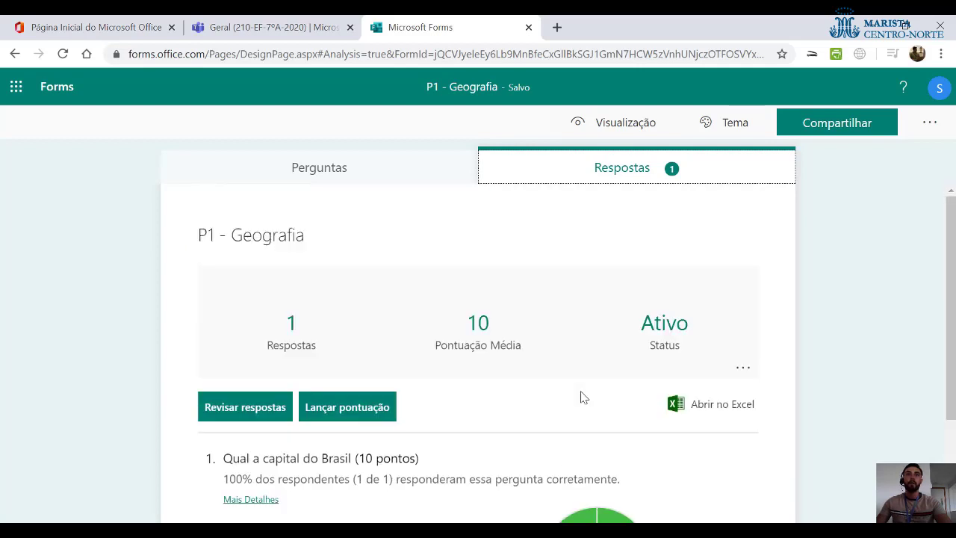
Return to the quiz questions and look through the additional question types that can be added after question 1.
left_click(351, 176)
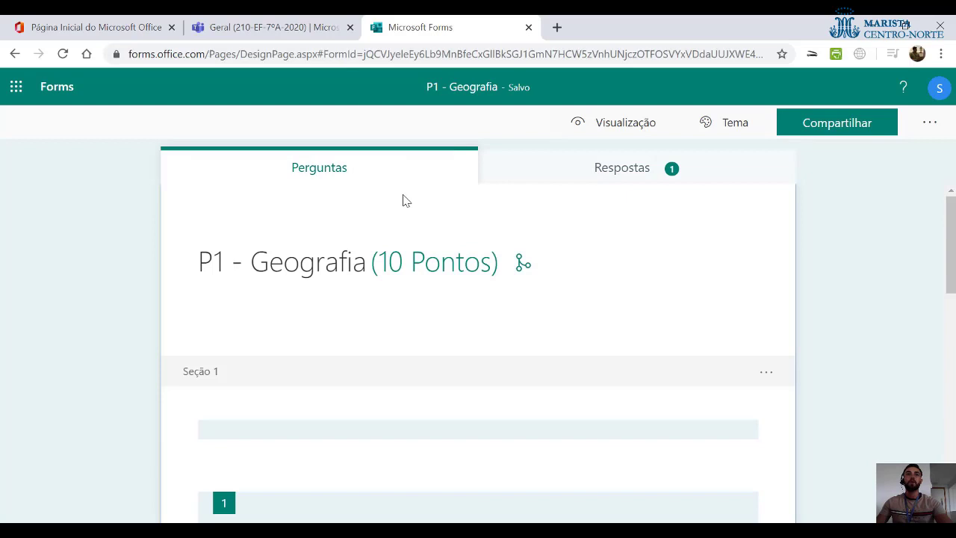
scroll(544, 256, "down", 4)
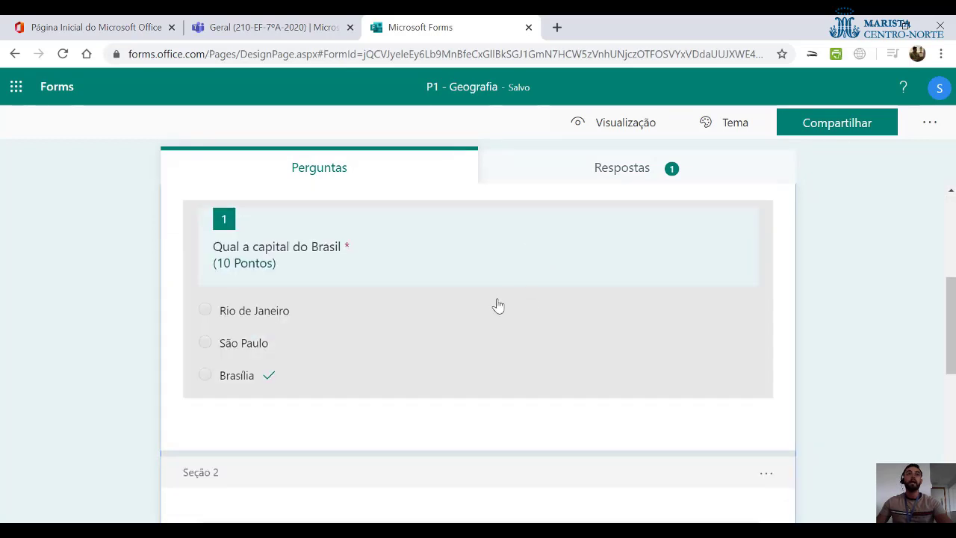
scroll(433, 306, "down", 1)
left_click(427, 285)
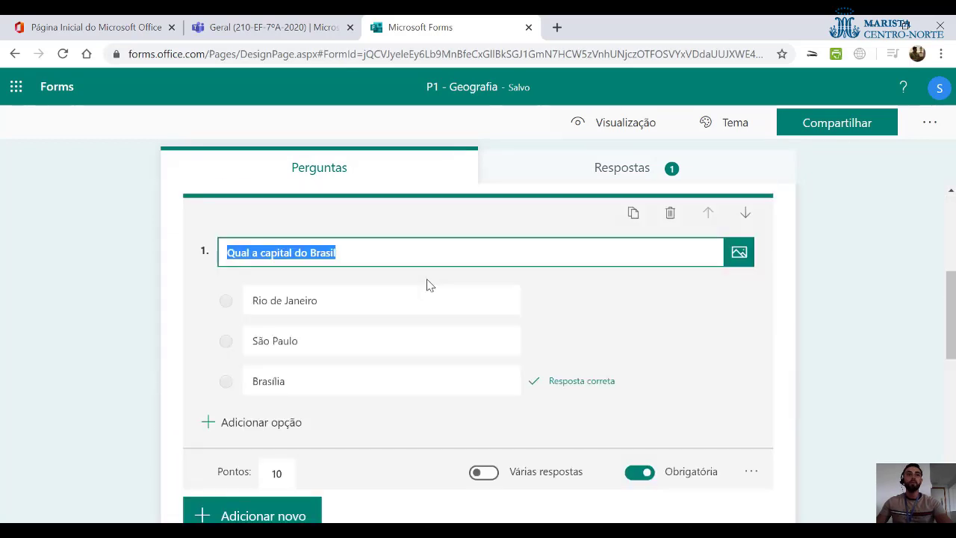
scroll(463, 366, "down", 2)
left_click(299, 371)
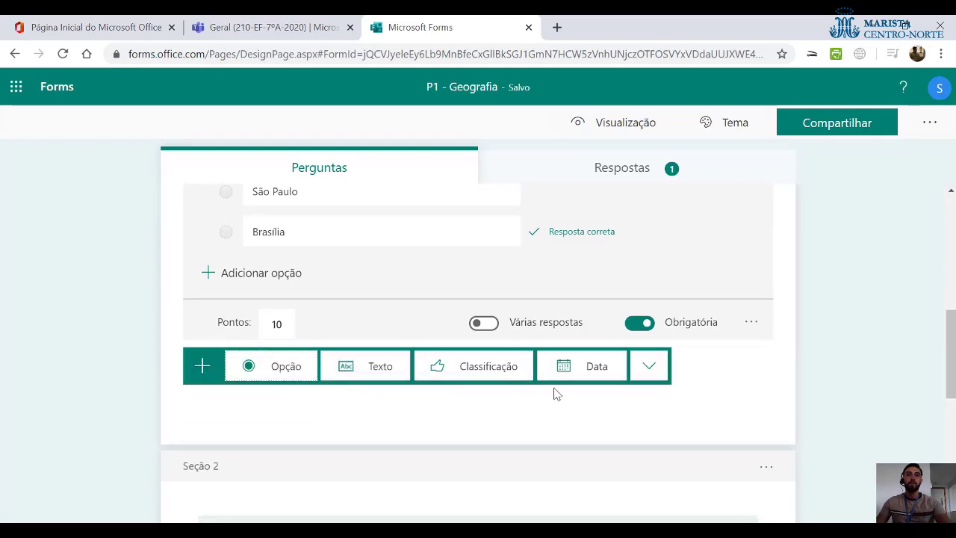
left_click(647, 368)
scroll(731, 422, "down", 1)
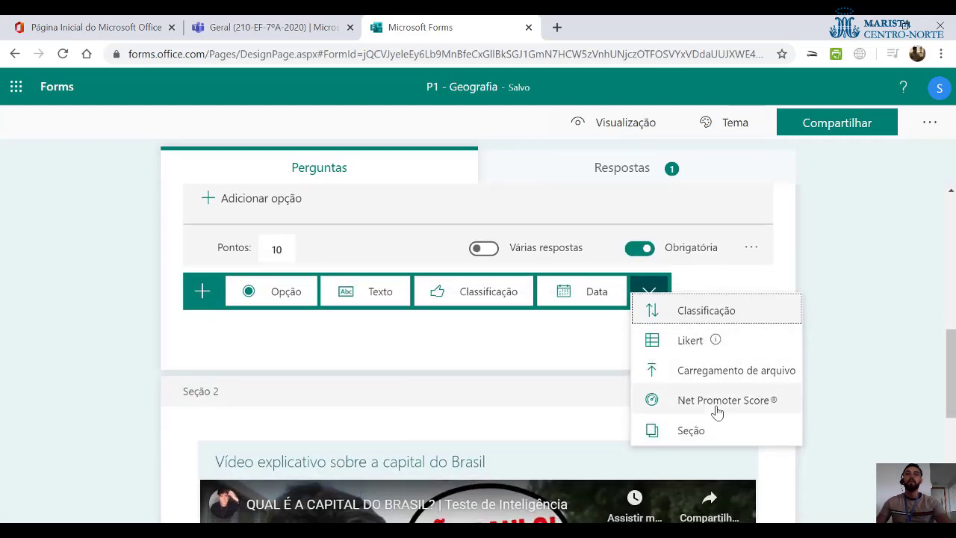
left_click(850, 324)
Reopen question 1 for editing and review its answer options and settings.
scroll(736, 370, "up", 5)
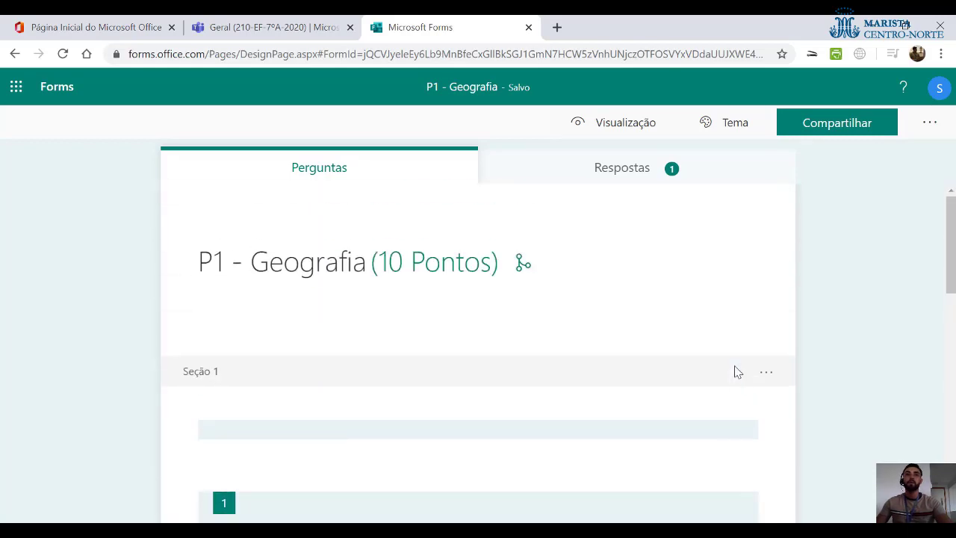
scroll(734, 373, "down", 3)
left_click(490, 413)
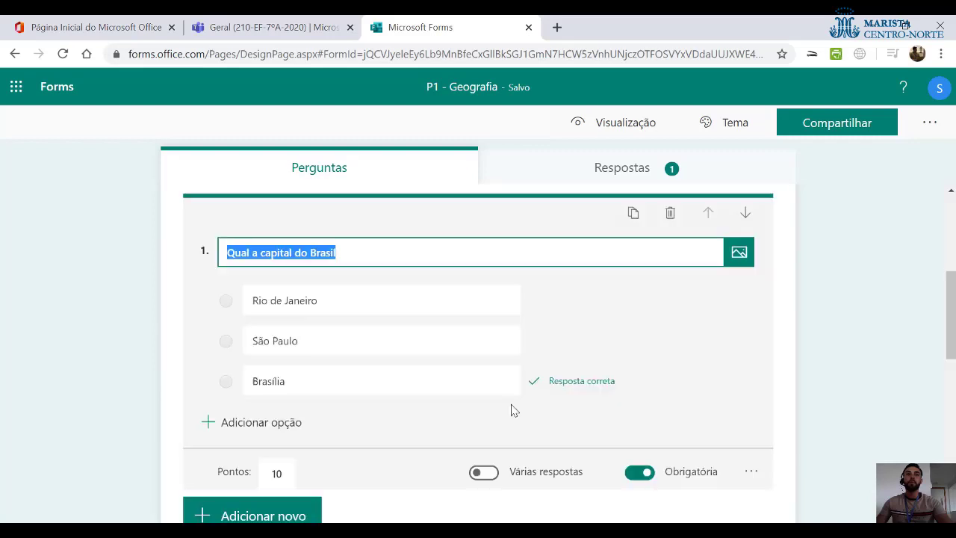
scroll(632, 265, "down", 2)
scroll(710, 276, "up", 1)
scroll(711, 287, "up", 1)
Return to the quiz's response summary, review the results of question 1 and export the responses to Excel.
left_click(640, 180)
scroll(737, 226, "down", 2)
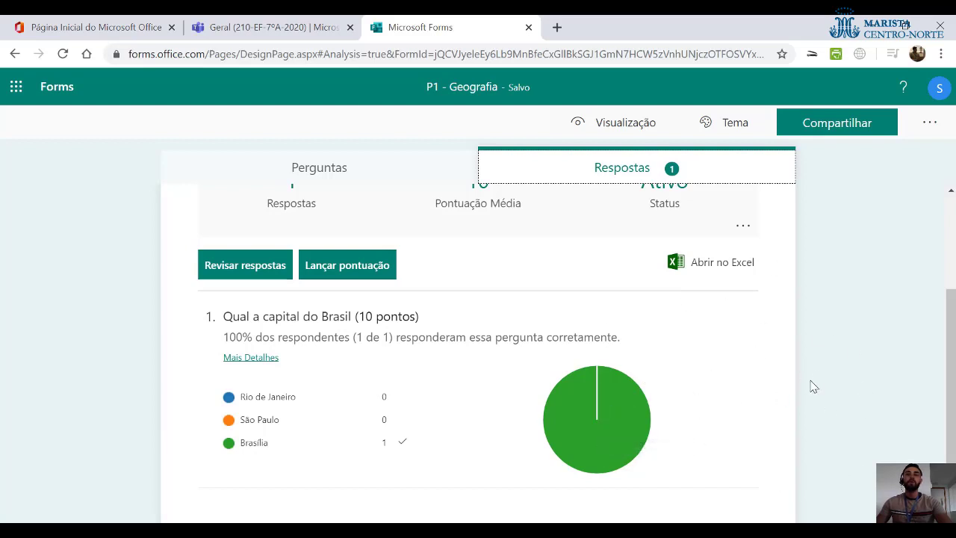
scroll(813, 386, "up", 1)
scroll(813, 386, "down", 1)
left_click(694, 271)
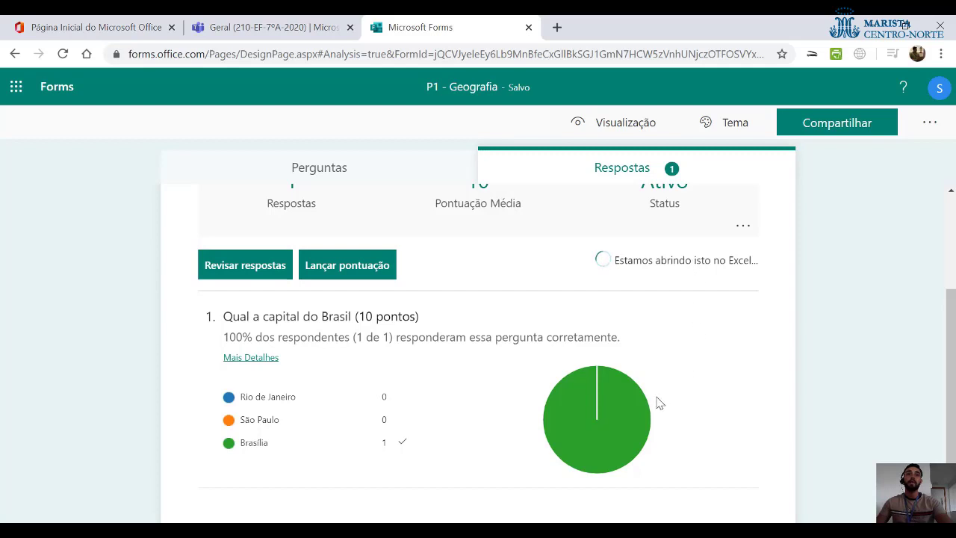